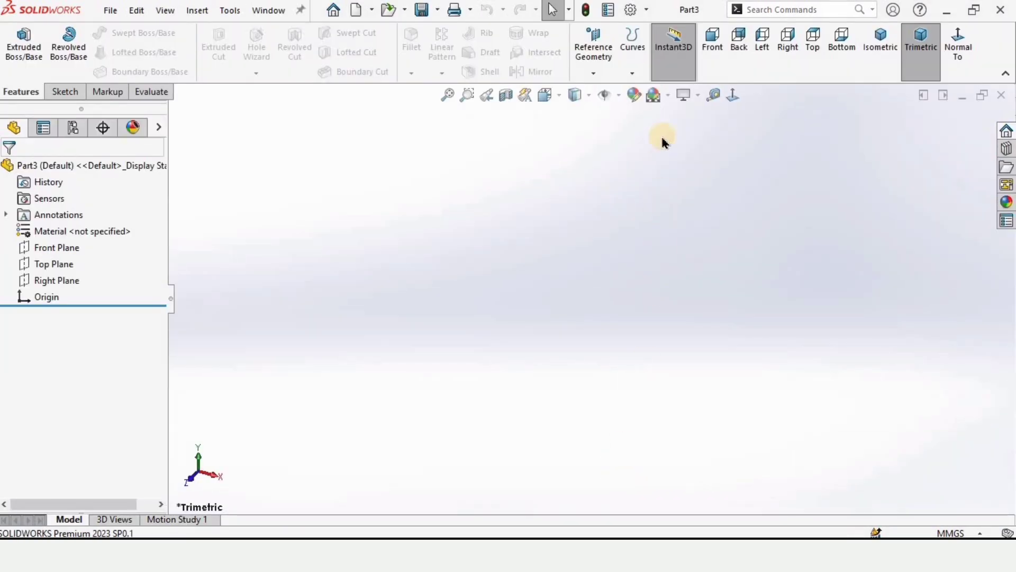
Apply the Plain White scene to the part and set the document units to MMGS.
{"action": "left_click", "coordinate": [669, 96]}
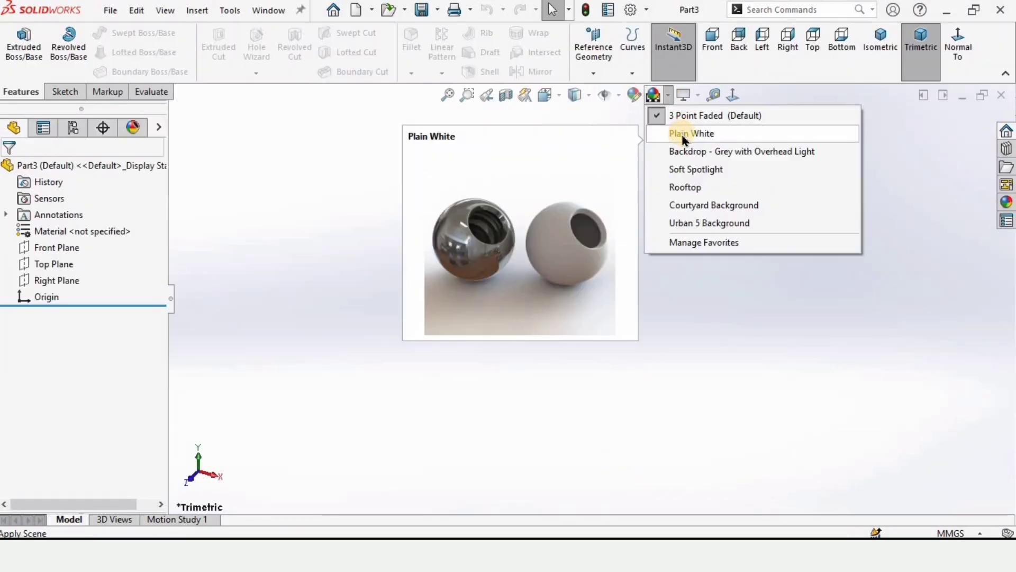
{"action": "left_click", "coordinate": [683, 134]}
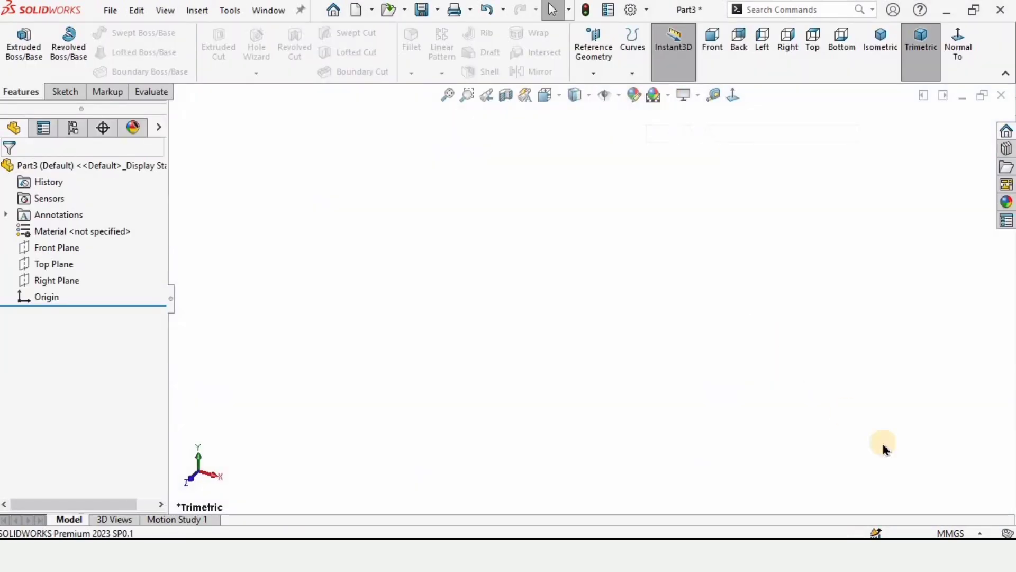
{"action": "left_click", "coordinate": [978, 535]}
{"action": "left_click", "coordinate": [910, 472]}
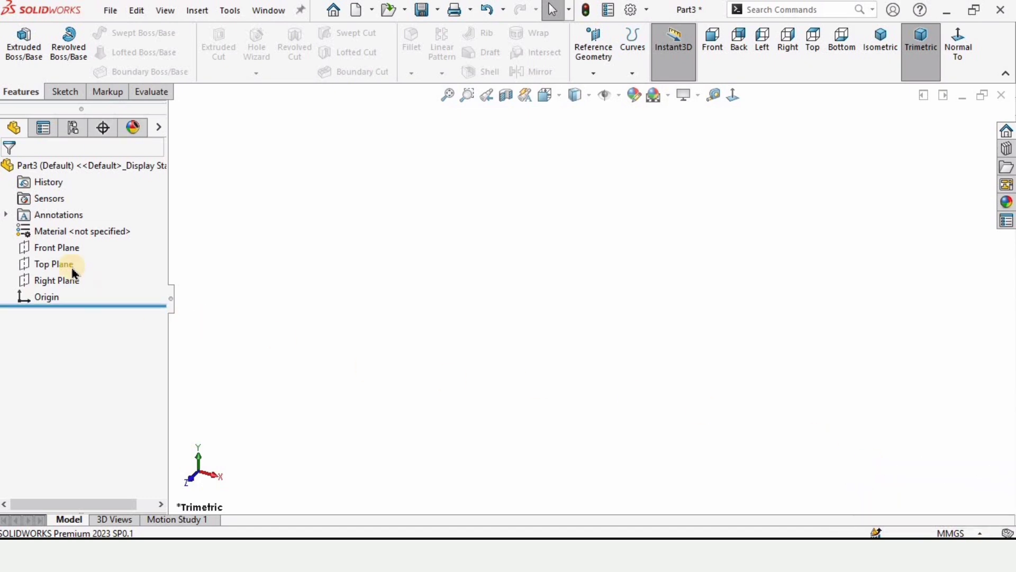
Start a sketch on the Front Plane and draw a vertical centerline about 76 mm long upward from the origin.
{"action": "left_click", "coordinate": [62, 248]}
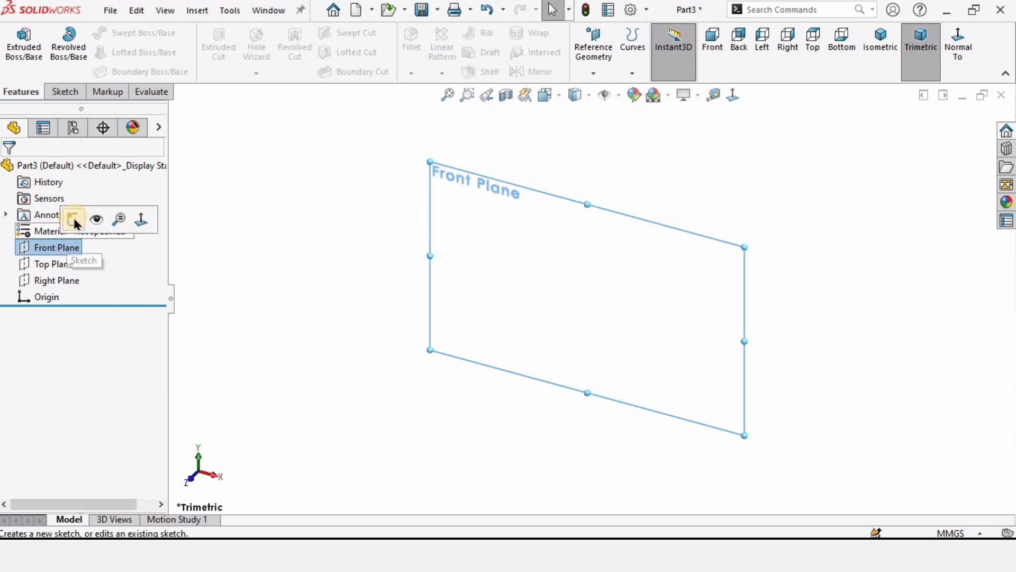
{"action": "left_click", "coordinate": [73, 218]}
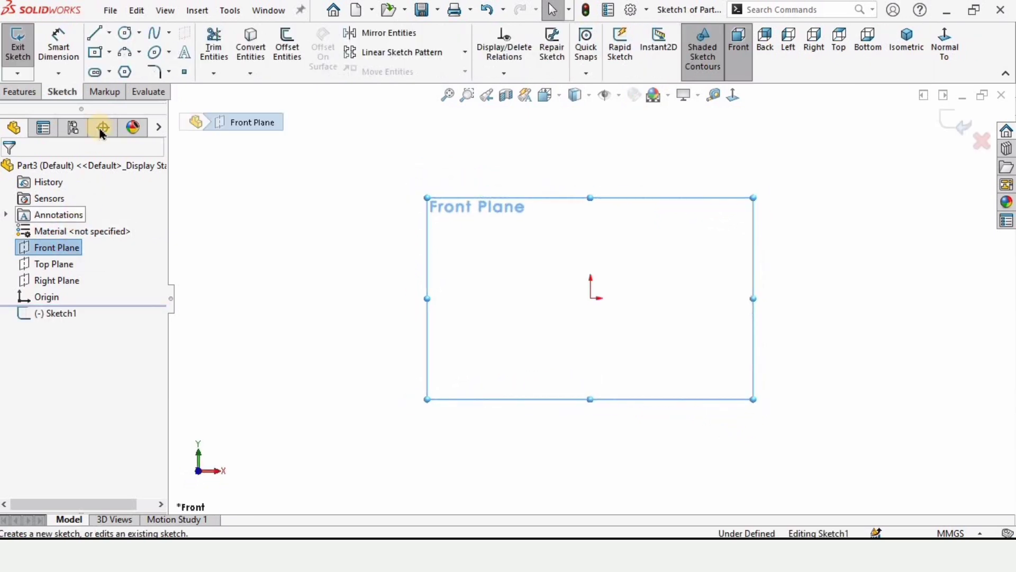
{"action": "left_click", "coordinate": [109, 34]}
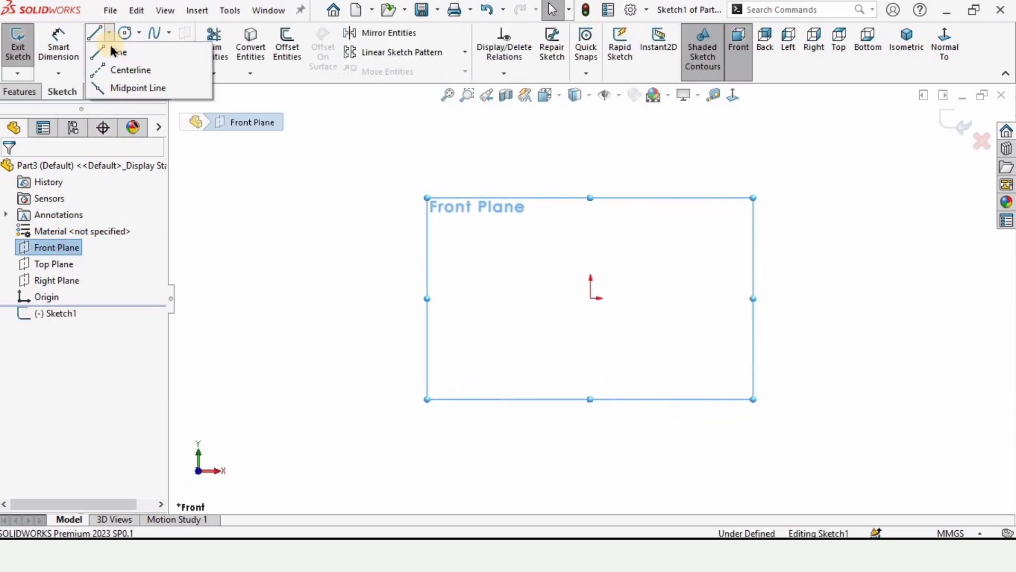
{"action": "left_click", "coordinate": [123, 76]}
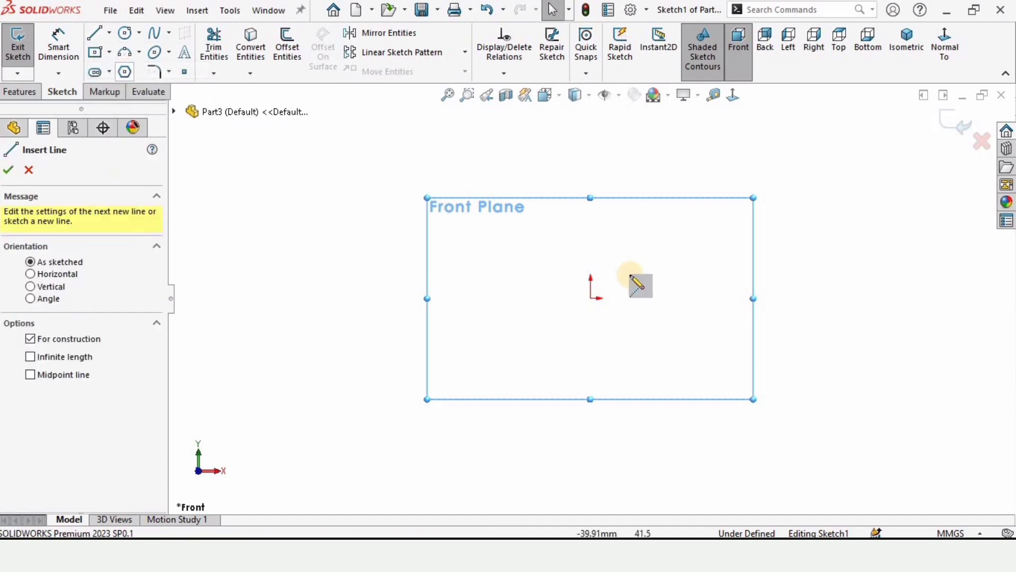
{"action": "left_click_drag", "start_coordinate": [592, 299], "coordinate": [592, 160]}
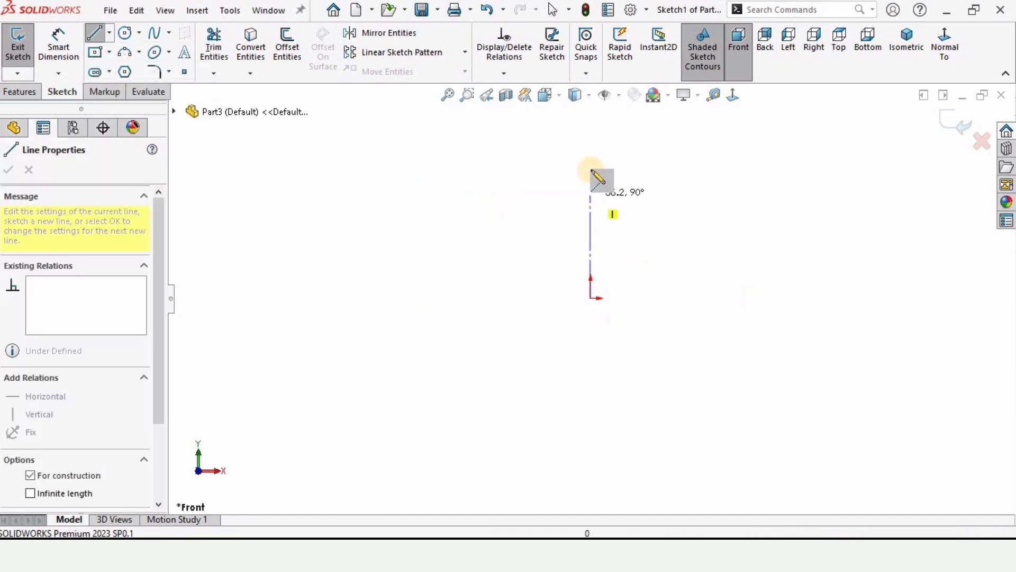
{"action": "key", "text": "Escape"}
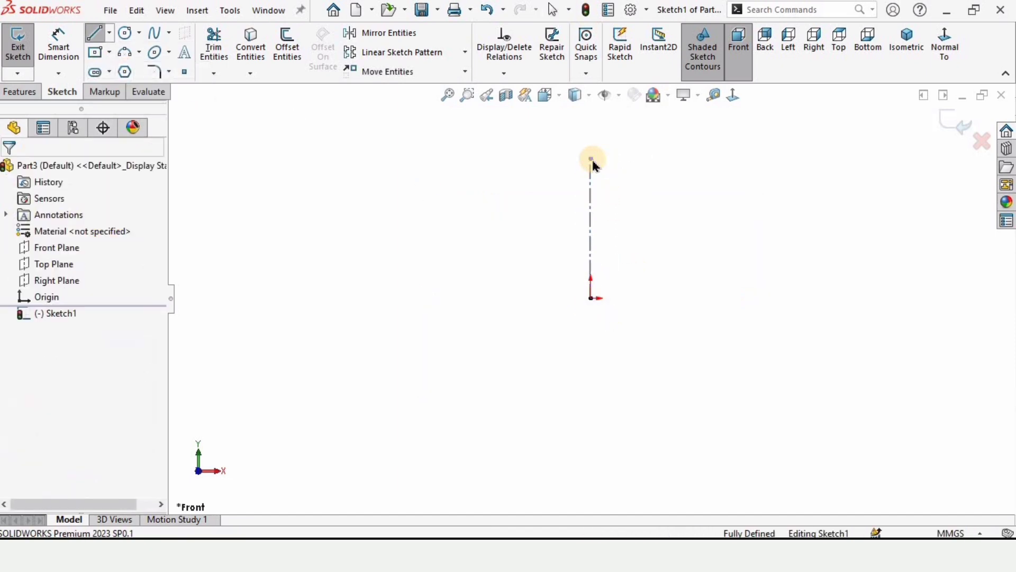
Draw a horizontal centerline from the origin toward positive X, somewhat shorter than the vertical one.
{"action": "left_click", "coordinate": [112, 35]}
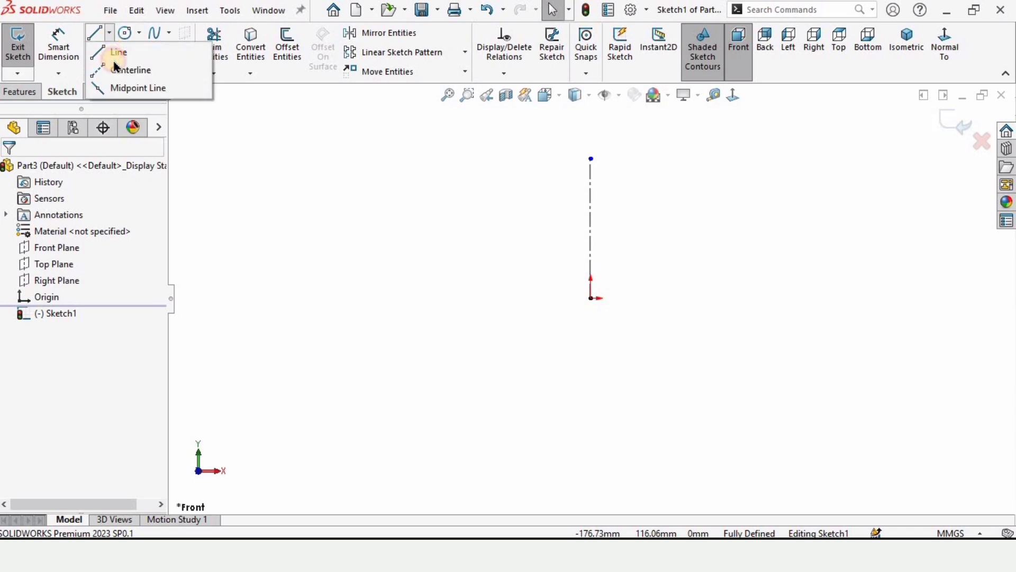
{"action": "left_click", "coordinate": [126, 69]}
{"action": "left_click_drag", "start_coordinate": [592, 298], "coordinate": [704, 298]}
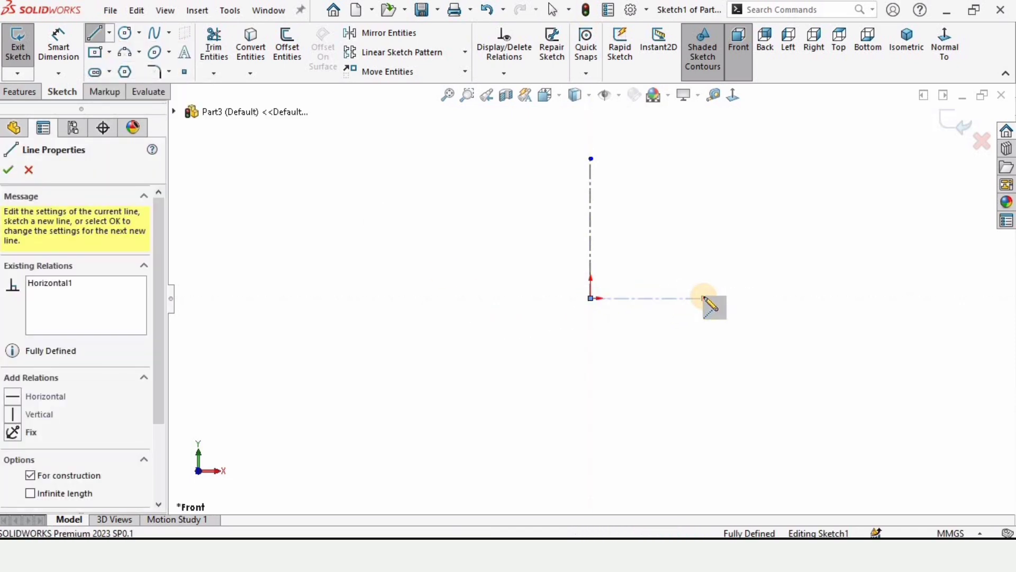
{"action": "key", "text": "Escape"}
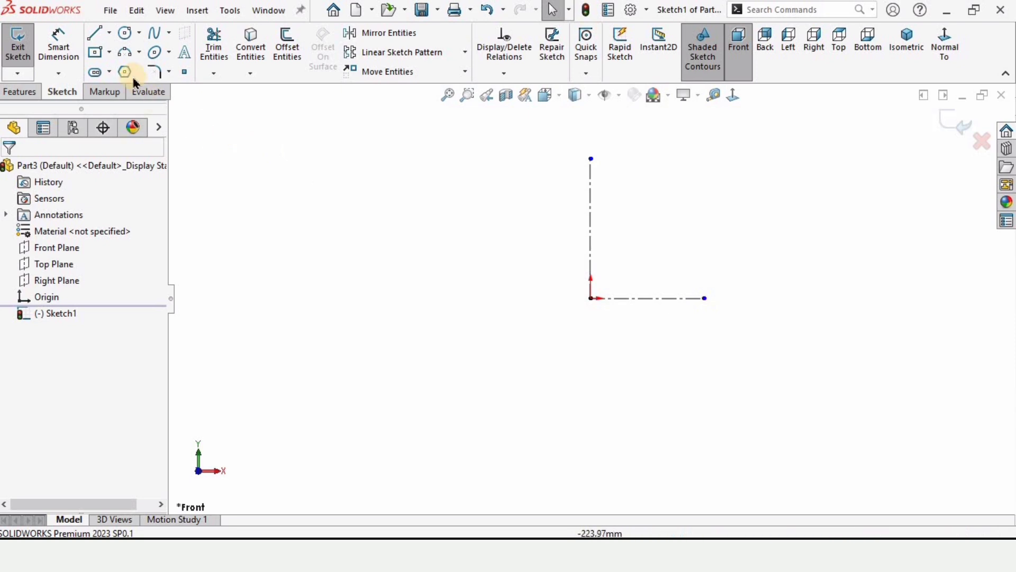
Sketch a horizontal line about 77 mm long from the vertical centerline's upper end, followed by a vertical line about 15 mm downward.
{"action": "left_click", "coordinate": [96, 32]}
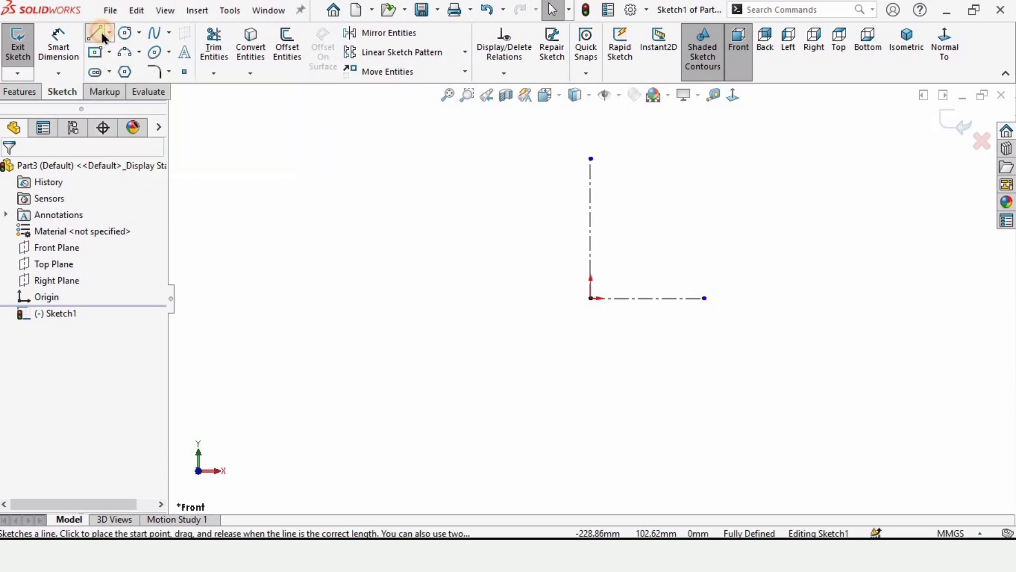
{"action": "left_click", "coordinate": [591, 159]}
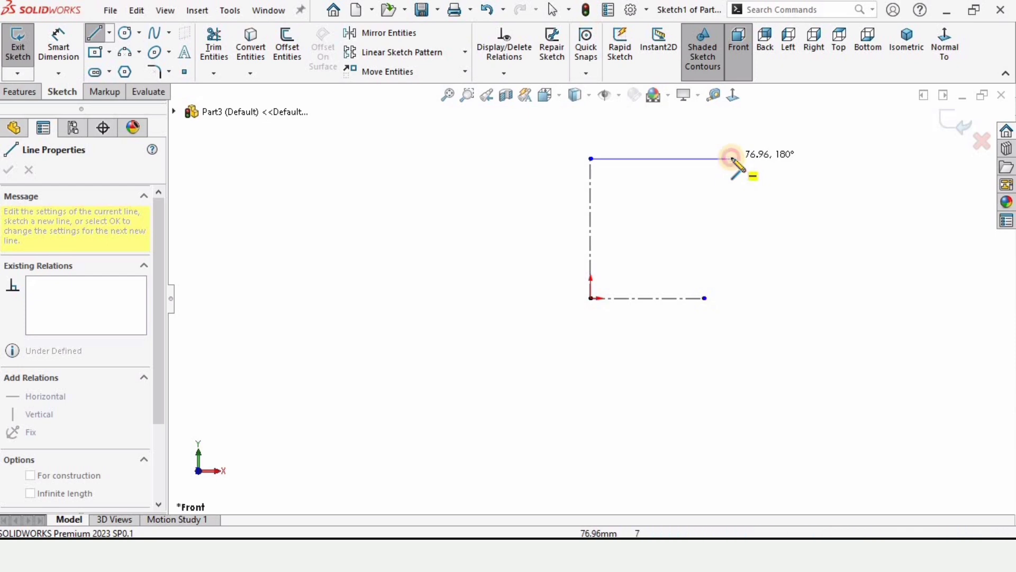
{"action": "left_click", "coordinate": [733, 159]}
{"action": "left_click", "coordinate": [731, 186]}
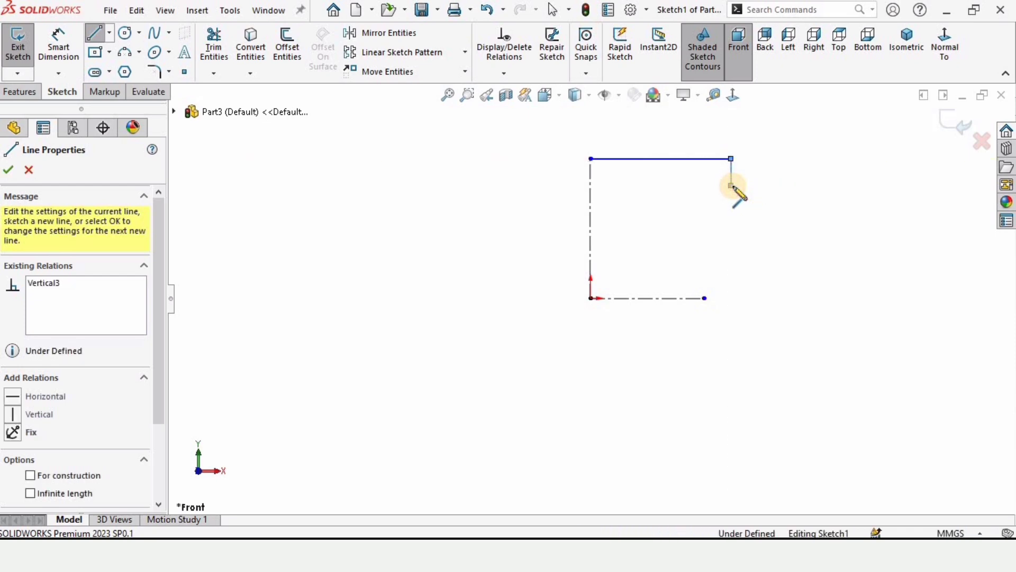
{"action": "key", "text": "Escape"}
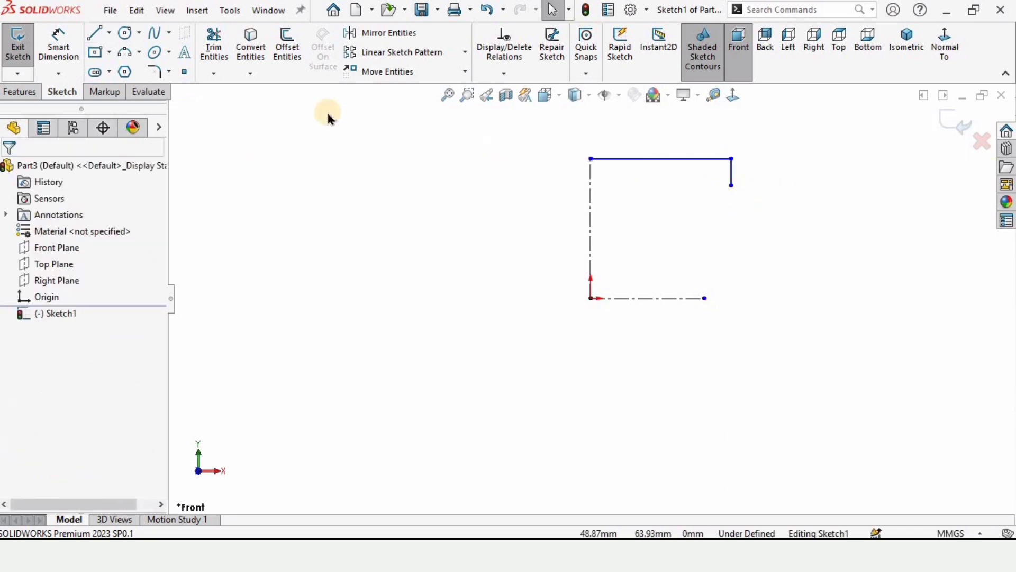
Draw an outward-bulging three-point arc of about 89 mm radius from the short vertical line's lower end to the horizontal centerline's free end.
{"action": "left_click", "coordinate": [140, 53]}
{"action": "left_click", "coordinate": [150, 108]}
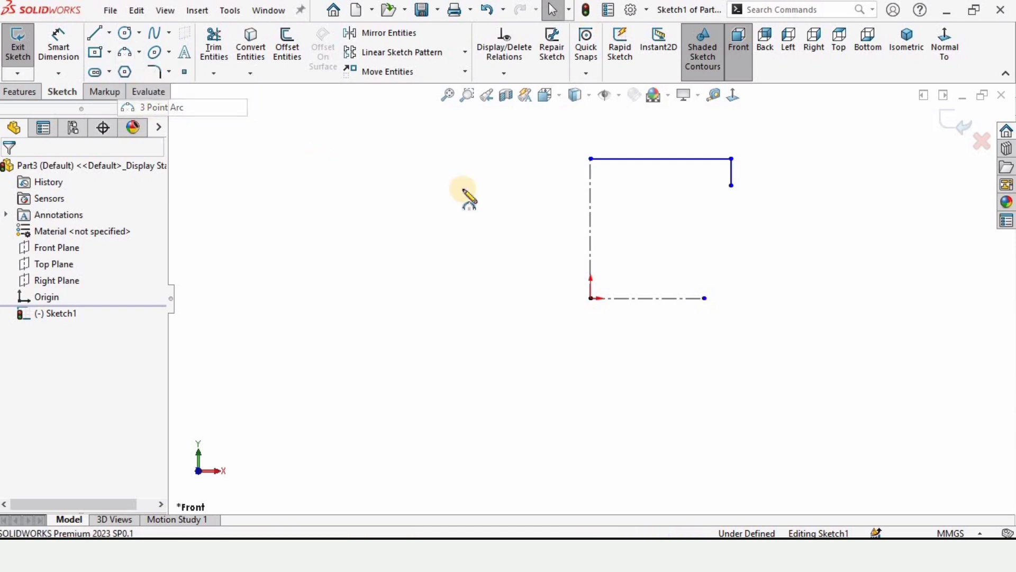
{"action": "left_click", "coordinate": [731, 185]}
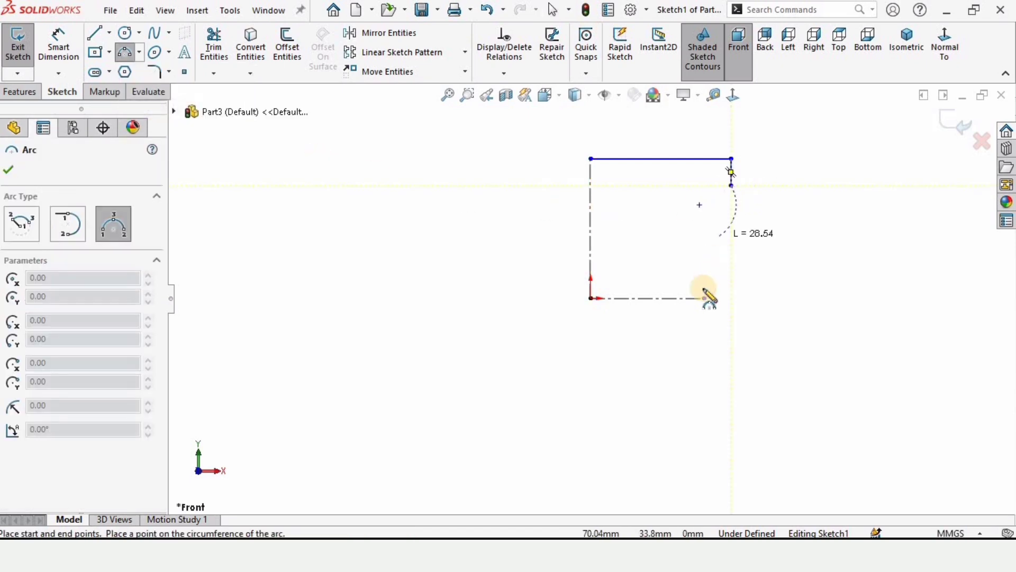
{"action": "left_click", "coordinate": [704, 298]}
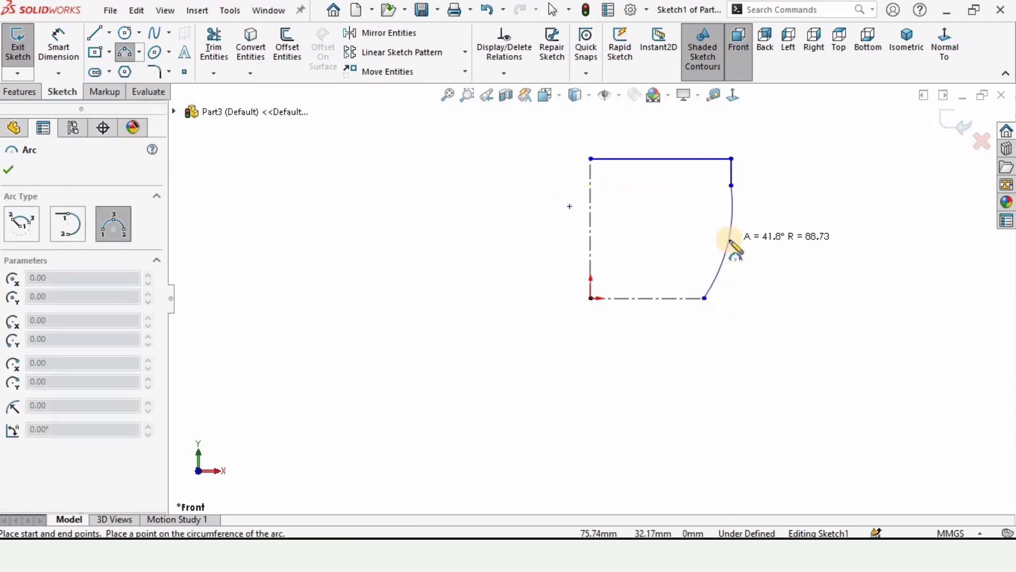
{"action": "left_click", "coordinate": [730, 239]}
{"action": "key", "text": "Escape"}
Dimension the vertical centerline to 80 mm.
{"action": "scroll", "coordinate": [762, 211], "scroll_direction": "down", "scroll_amount": 3}
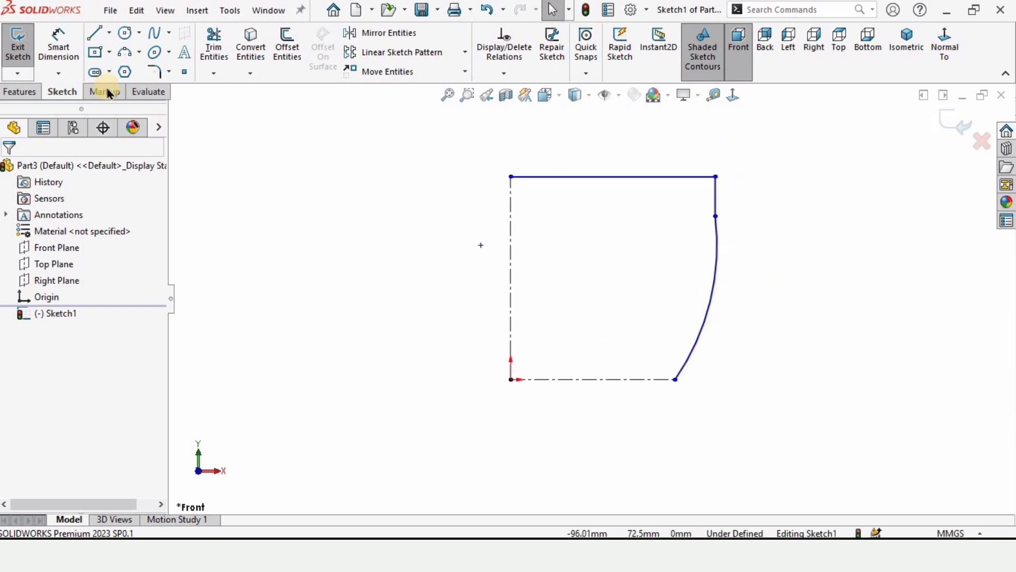
{"action": "left_click", "coordinate": [60, 46]}
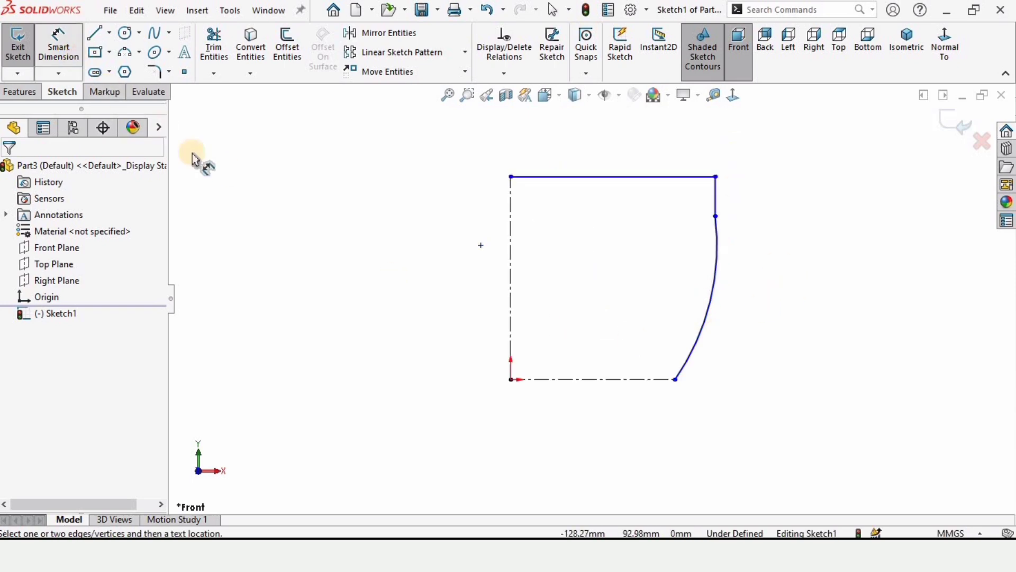
{"action": "left_click", "coordinate": [512, 227]}
{"action": "left_click", "coordinate": [443, 225]}
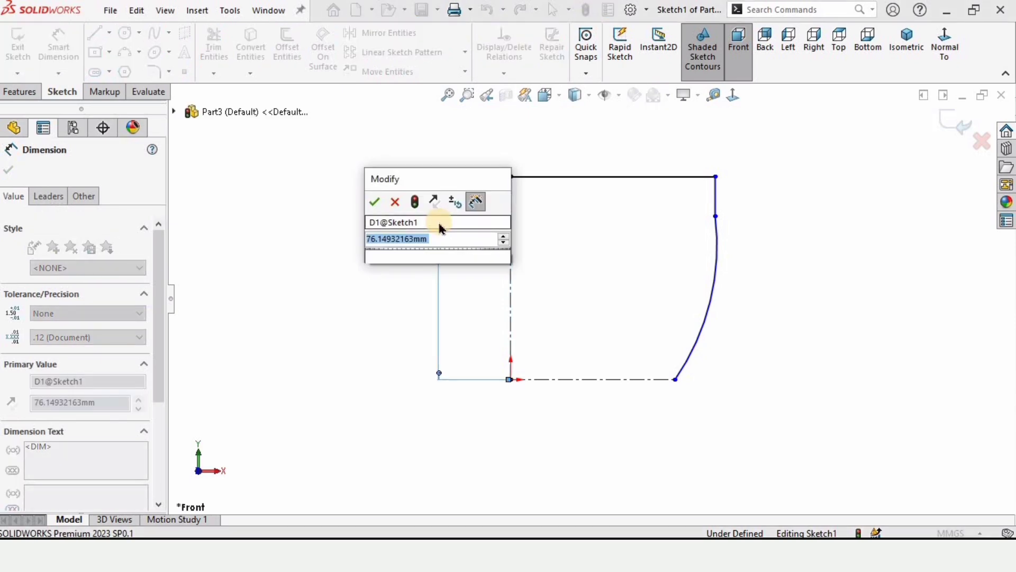
{"action": "type", "text": "80"}
{"action": "key", "text": "Return"}
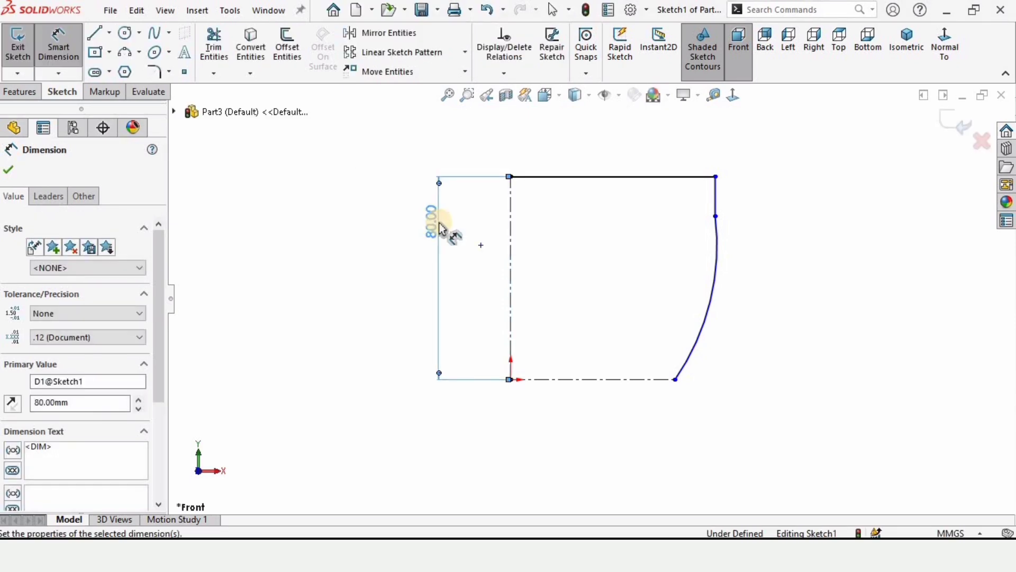
Dimension the profile's upper horizontal line to 40 mm.
{"action": "left_click", "coordinate": [609, 175]}
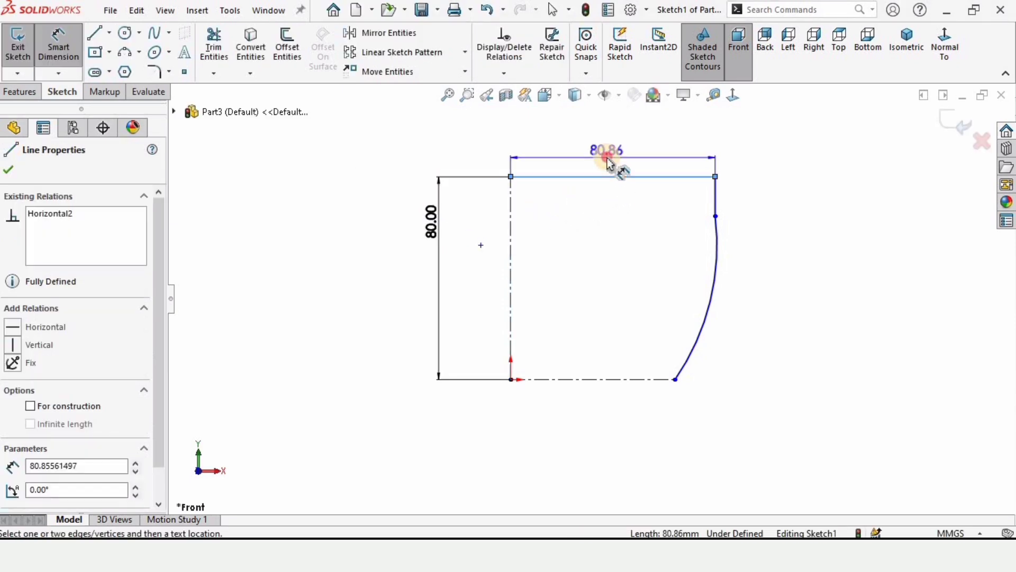
{"action": "left_click", "coordinate": [609, 163]}
{"action": "type", "text": "80"}
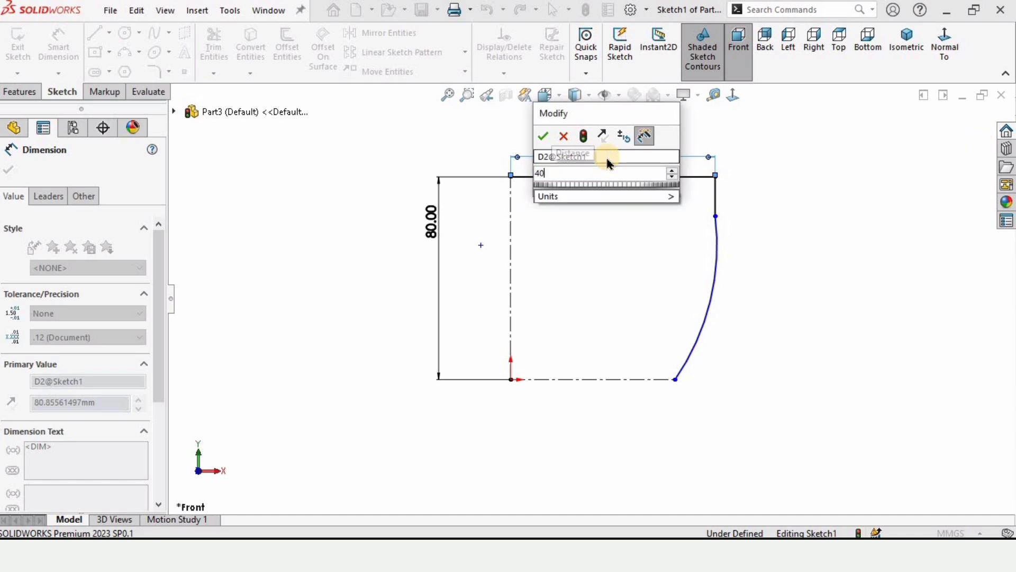
{"action": "key", "text": "Return"}
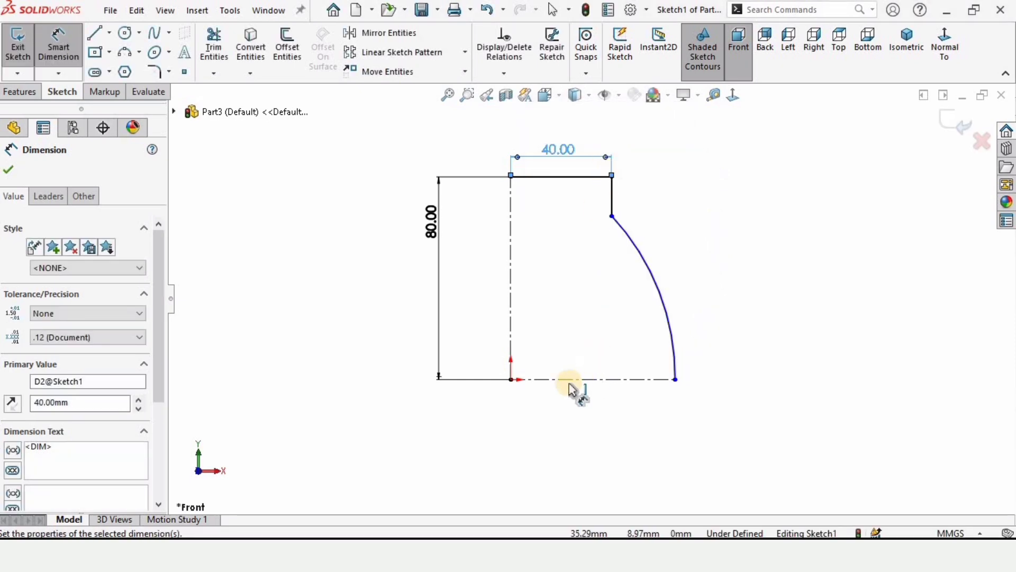
Dimension the horizontal centerline at the profile's base to 25 mm.
{"action": "left_click", "coordinate": [545, 379]}
{"action": "left_click", "coordinate": [546, 419]}
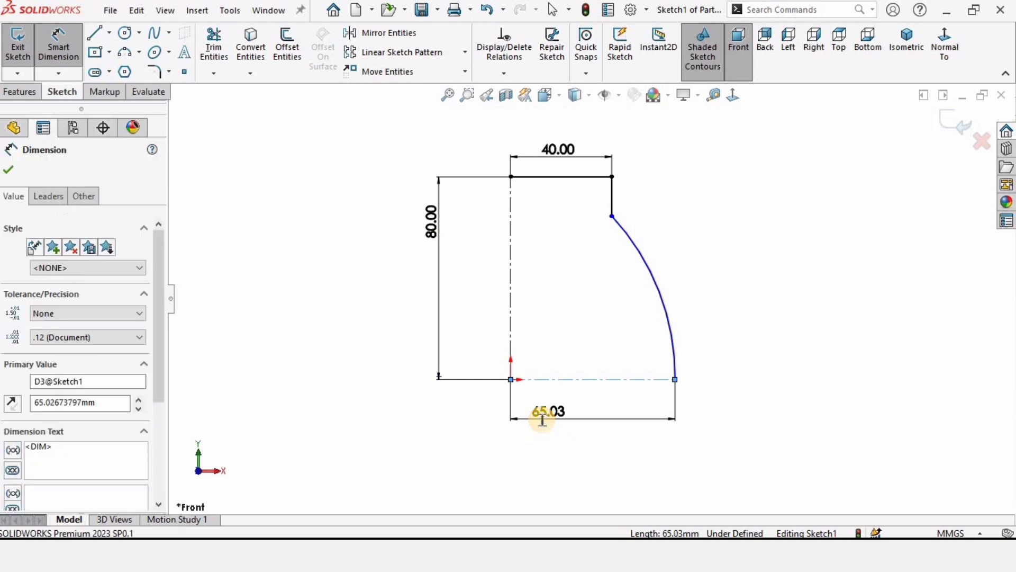
{"action": "type", "text": "25"}
{"action": "key", "text": "Return"}
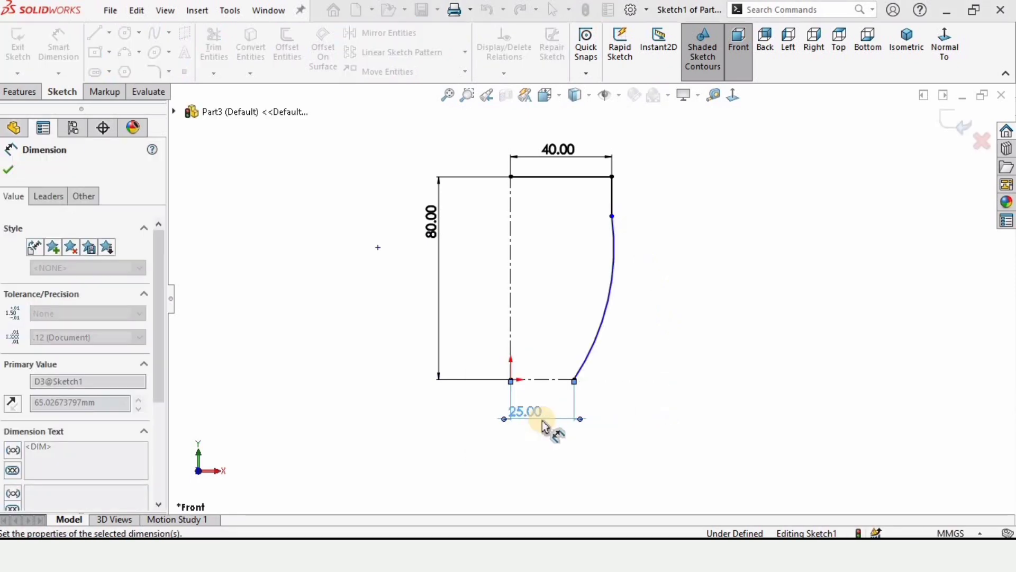
{"action": "left_click", "coordinate": [833, 286]}
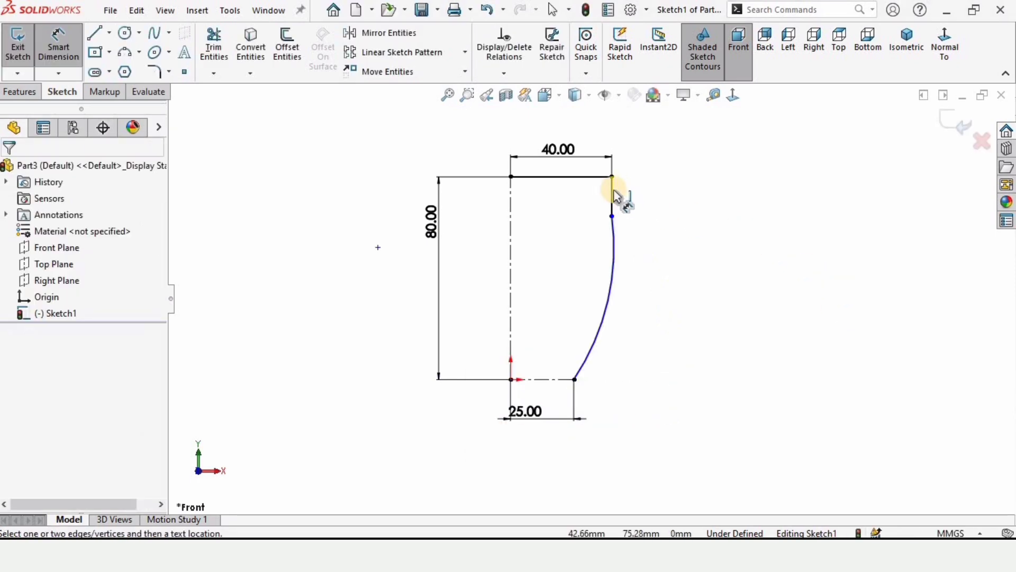
Dimension the short vertical line above the arc to 10 mm.
{"action": "left_click", "coordinate": [630, 196]}
{"action": "left_click", "coordinate": [690, 199]}
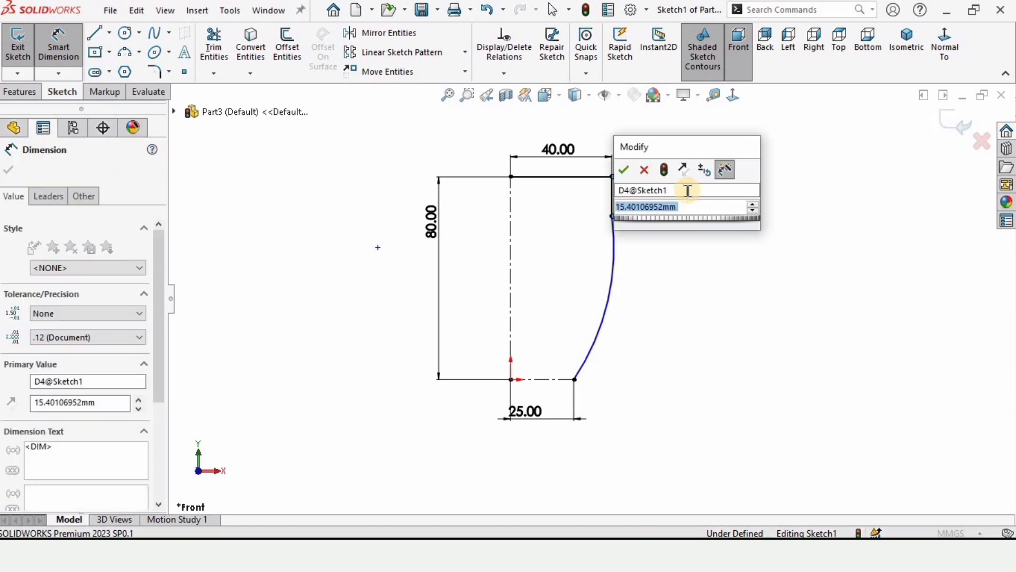
{"action": "type", "text": "10"}
{"action": "key", "text": "Return"}
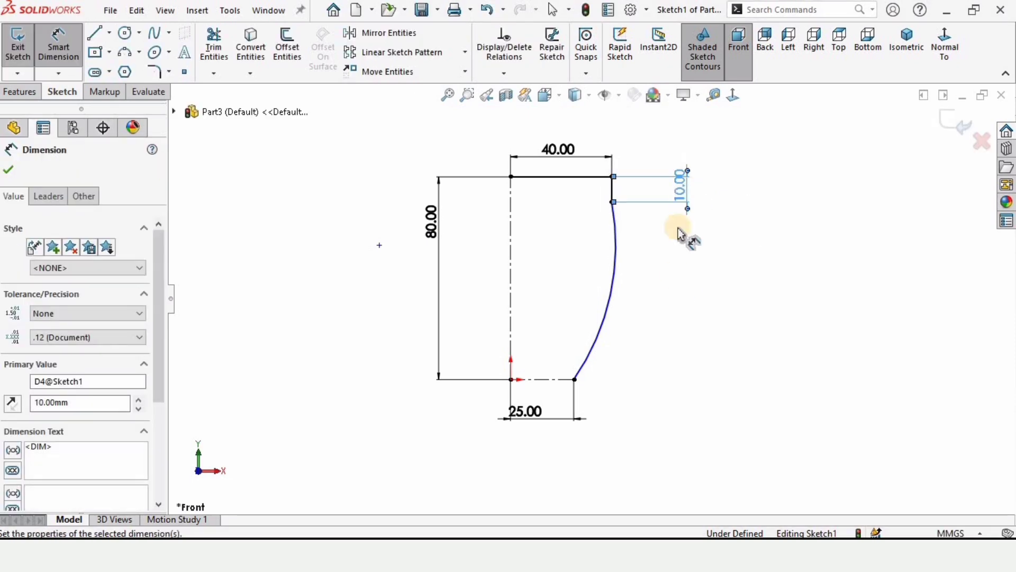
{"action": "key", "text": "Escape"}
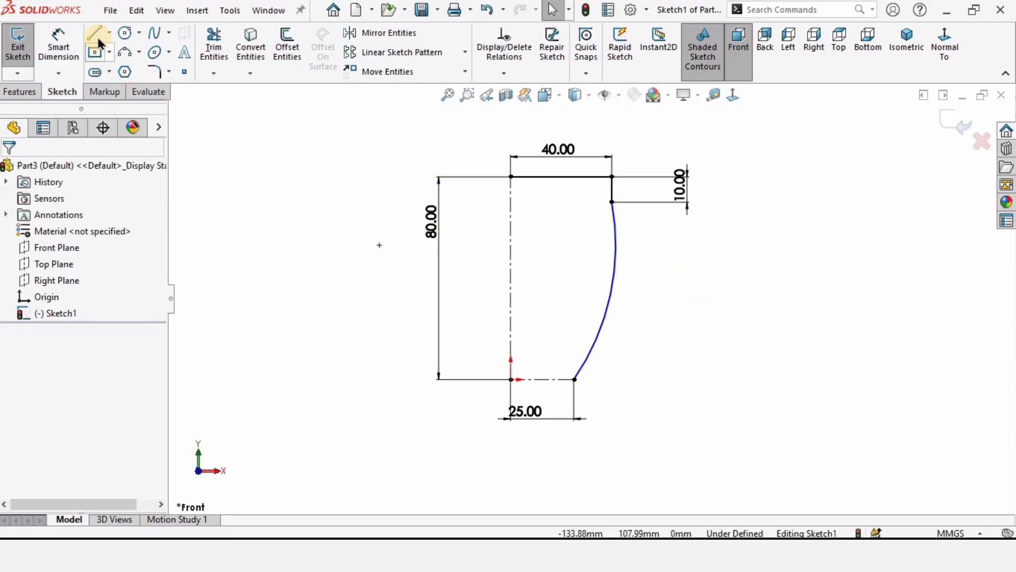
Sketch three connected lines from the vertical centerline about 6.6 mm above the origin: about 7.5 mm horizontal, sloping to the base, about 10.9 mm to the arc's end.
{"action": "scroll", "coordinate": [541, 410], "scroll_direction": "down", "scroll_amount": 3}
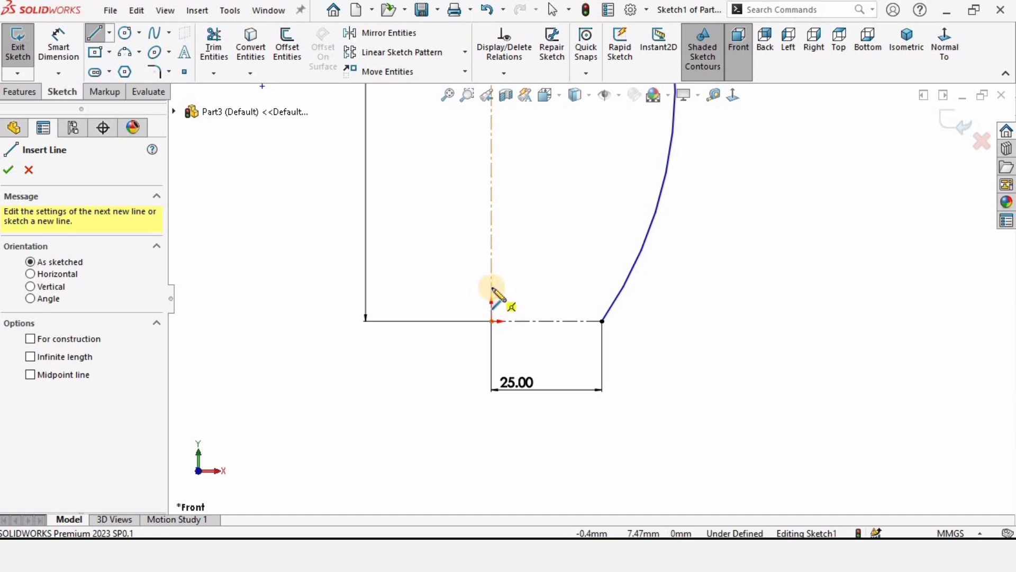
{"action": "left_click", "coordinate": [491, 292]}
{"action": "left_click", "coordinate": [525, 291]}
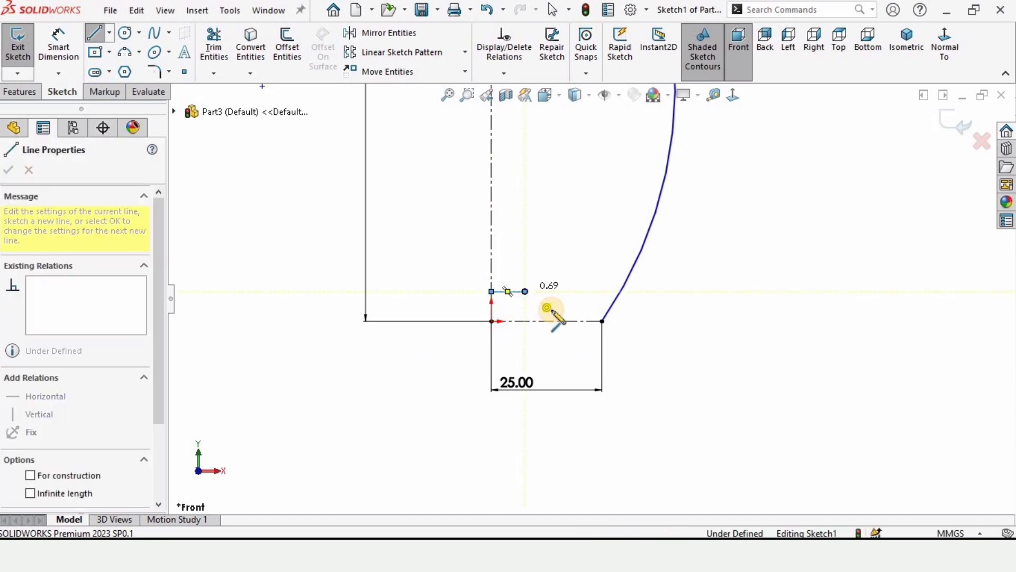
{"action": "left_click", "coordinate": [554, 321]}
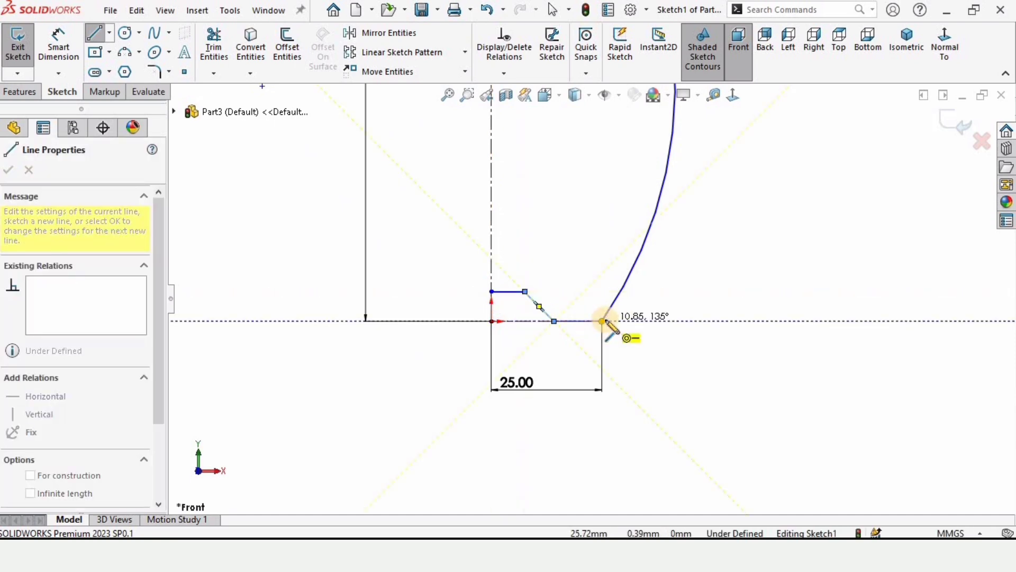
{"action": "left_click", "coordinate": [602, 321]}
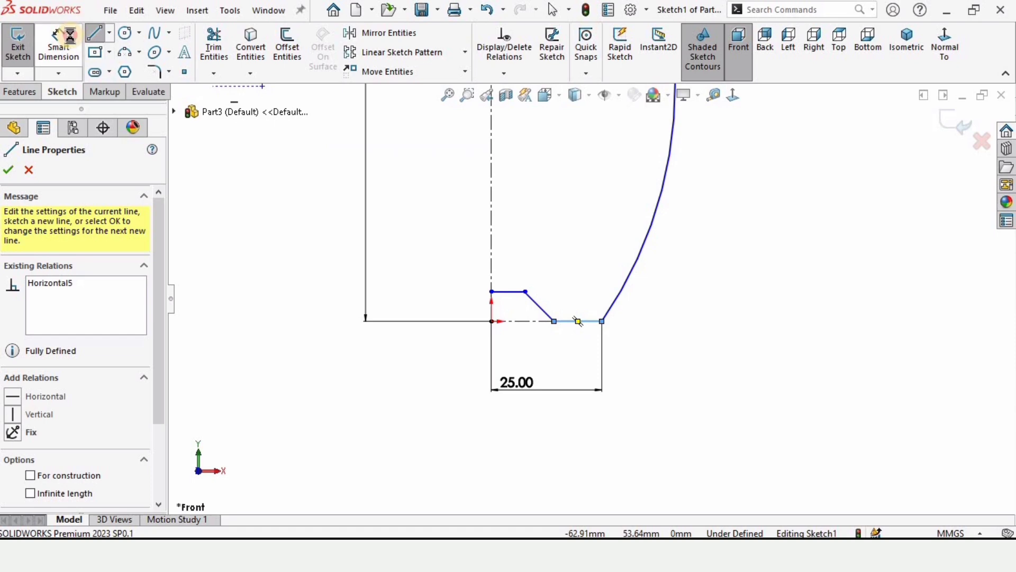
Dimension the height from the origin to the raised bottom line's endpoint on the centerline to 4 mm.
{"action": "left_click", "coordinate": [58, 42]}
{"action": "left_click", "coordinate": [491, 322]}
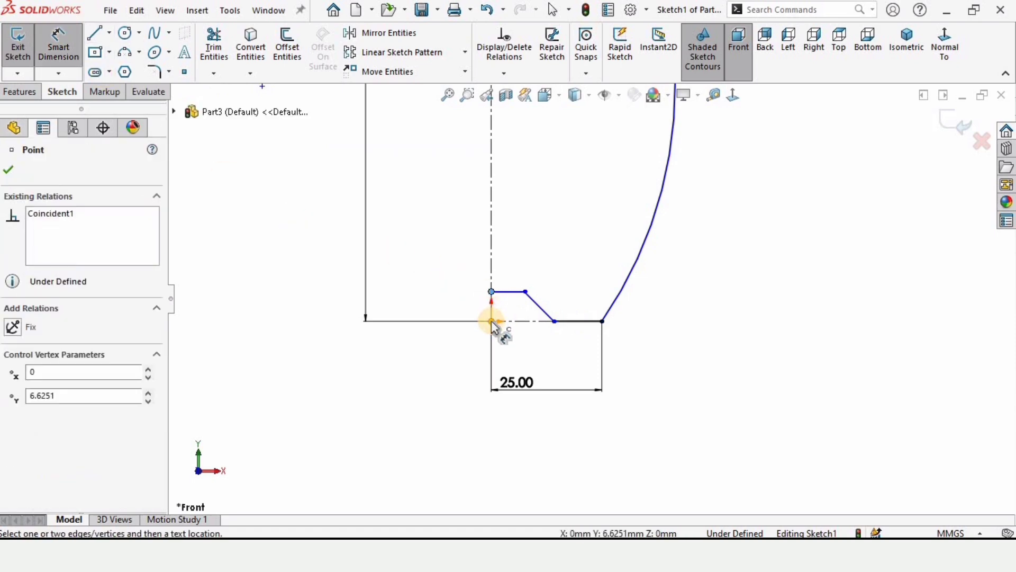
{"action": "left_click", "coordinate": [485, 320]}
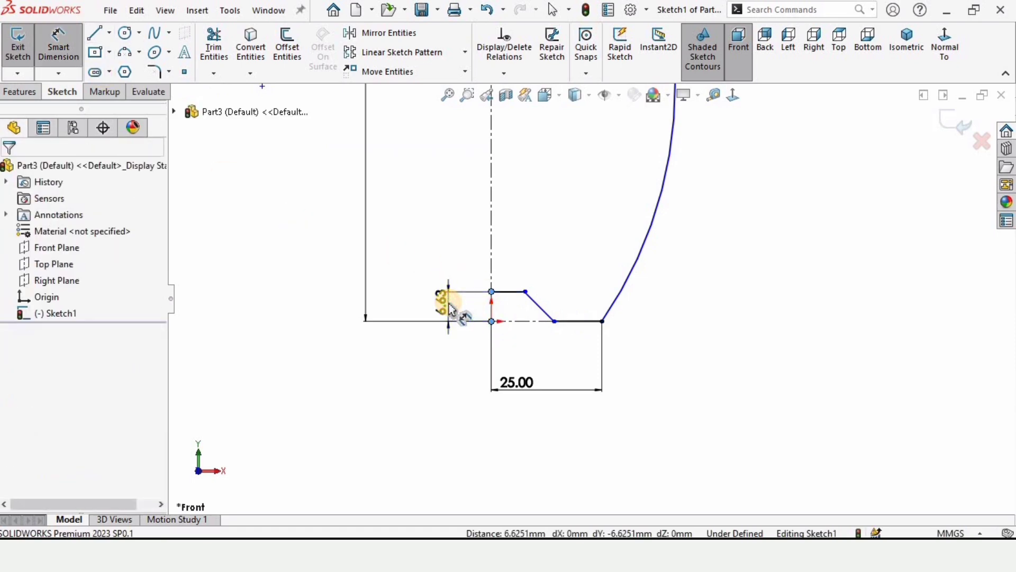
{"action": "left_click", "coordinate": [447, 300]}
{"action": "type", "text": "4"}
{"action": "key", "text": "Return"}
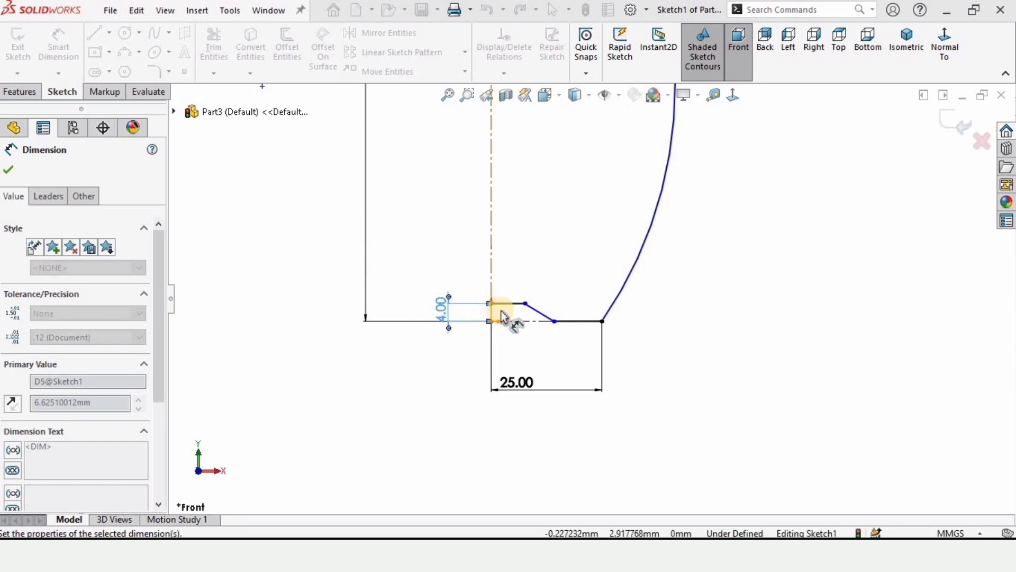
Dimension the raised horizontal bottom line beside the vertical centerline to 10 mm.
{"action": "scroll", "coordinate": [508, 318], "scroll_direction": "down", "scroll_amount": 2}
{"action": "left_click", "coordinate": [546, 291]}
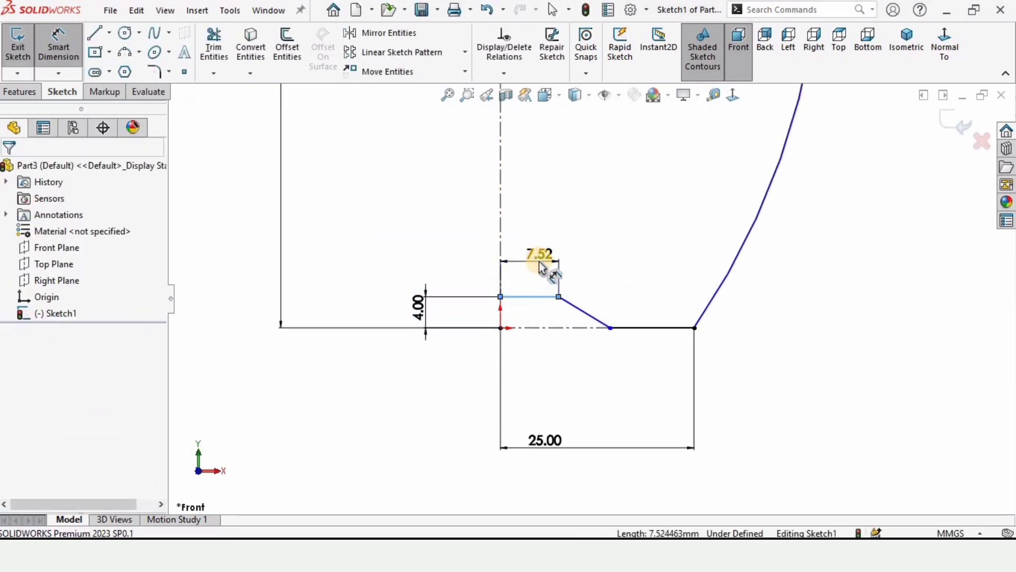
{"action": "left_click", "coordinate": [540, 260]}
{"action": "type", "text": "10"}
{"action": "key", "text": "Return"}
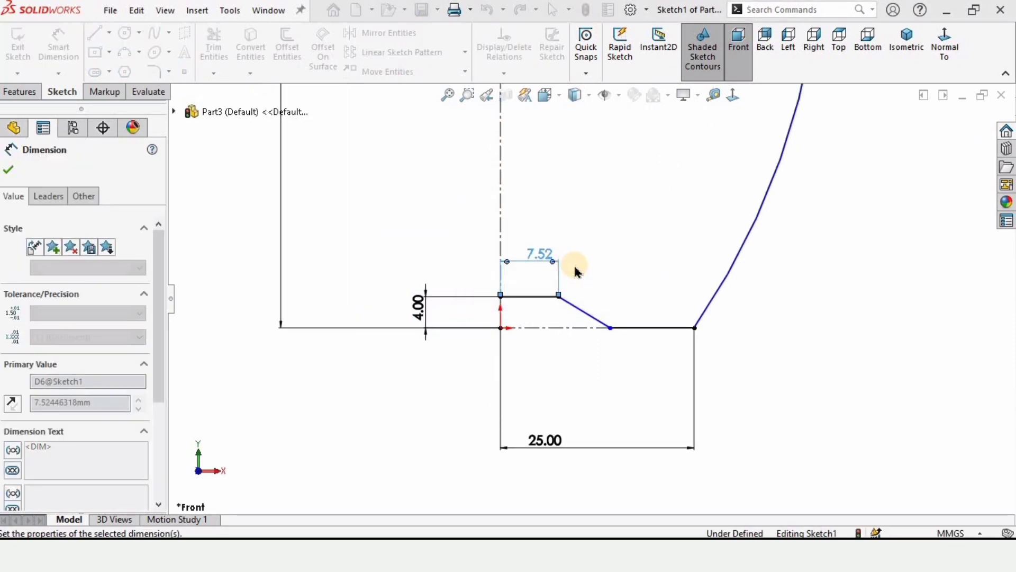
Dimension the solid base line that ends at the arc's lower endpoint to 10 mm.
{"action": "left_click", "coordinate": [681, 329]}
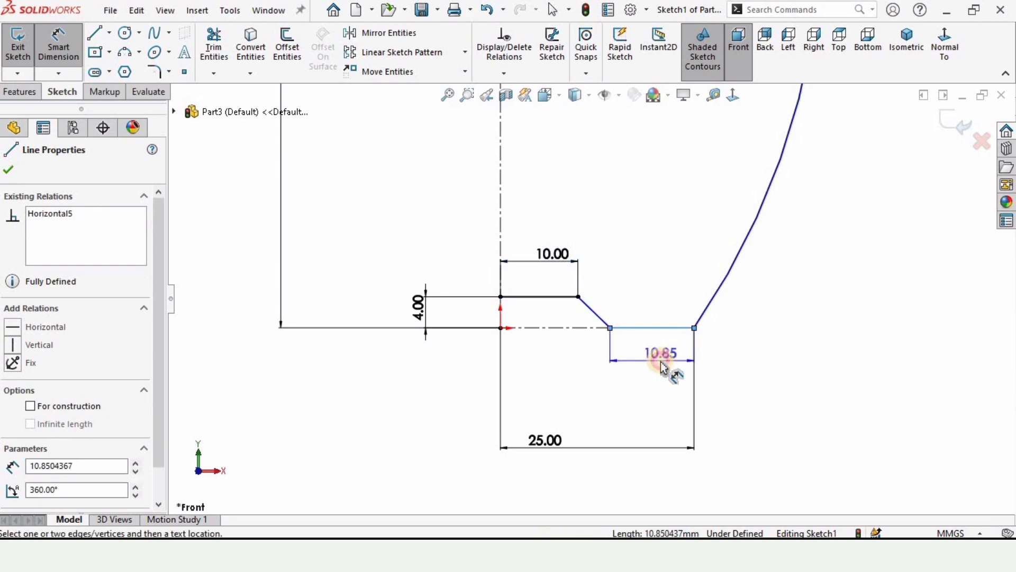
{"action": "left_click", "coordinate": [668, 369]}
{"action": "type", "text": "10"}
{"action": "key", "text": "Return"}
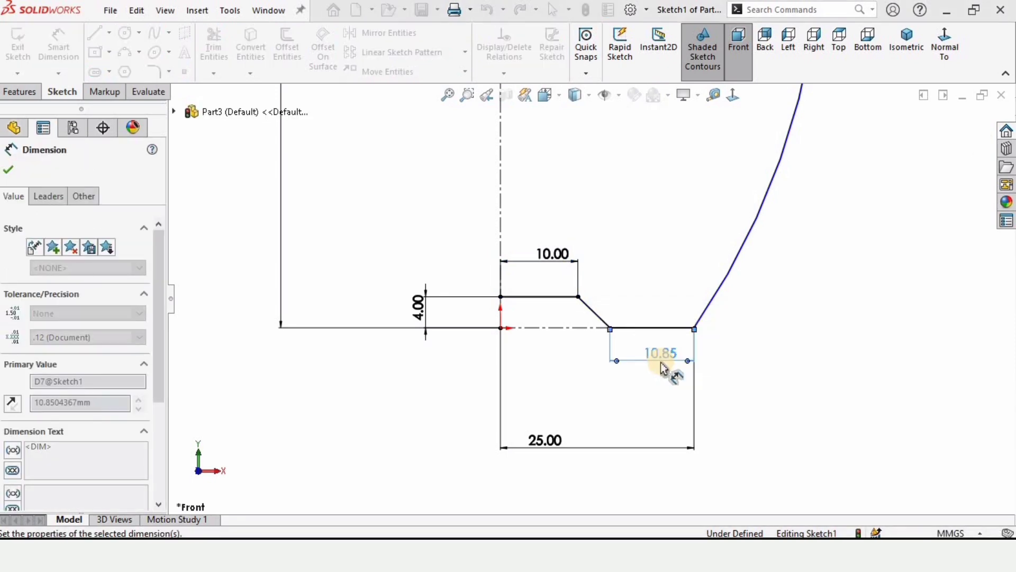
Apply 5 mm sketch fillets to both ends of the sloped line and to the corner between the base line and the arc.
{"action": "scroll", "coordinate": [652, 254], "scroll_direction": "up", "scroll_amount": 3}
{"action": "scroll", "coordinate": [630, 205], "scroll_direction": "up", "scroll_amount": 3}
{"action": "scroll", "coordinate": [629, 206], "scroll_direction": "down", "scroll_amount": 3}
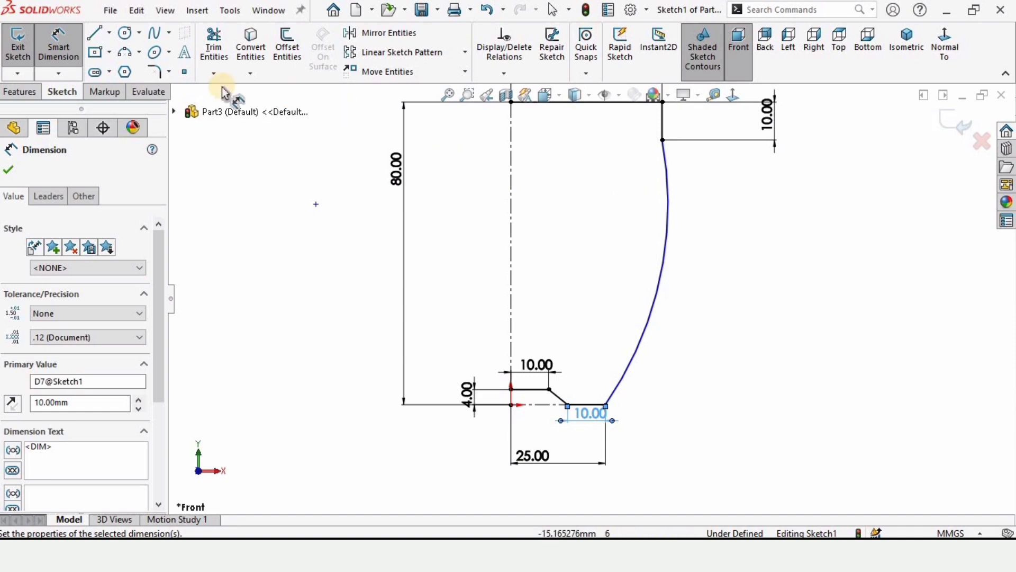
{"action": "left_click", "coordinate": [154, 71]}
{"action": "scroll", "coordinate": [554, 395], "scroll_direction": "down", "scroll_amount": 5}
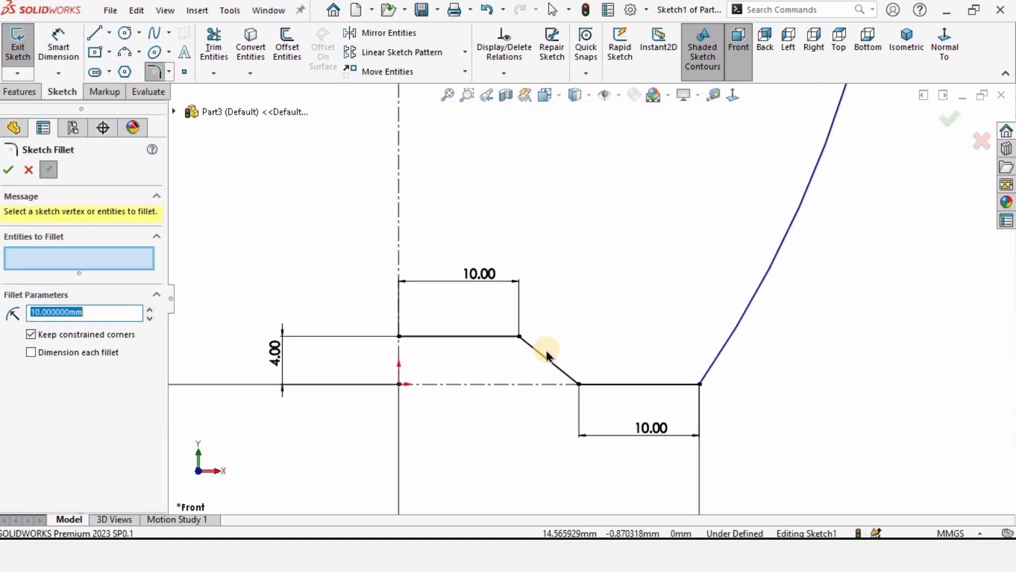
{"action": "left_click", "coordinate": [524, 347]}
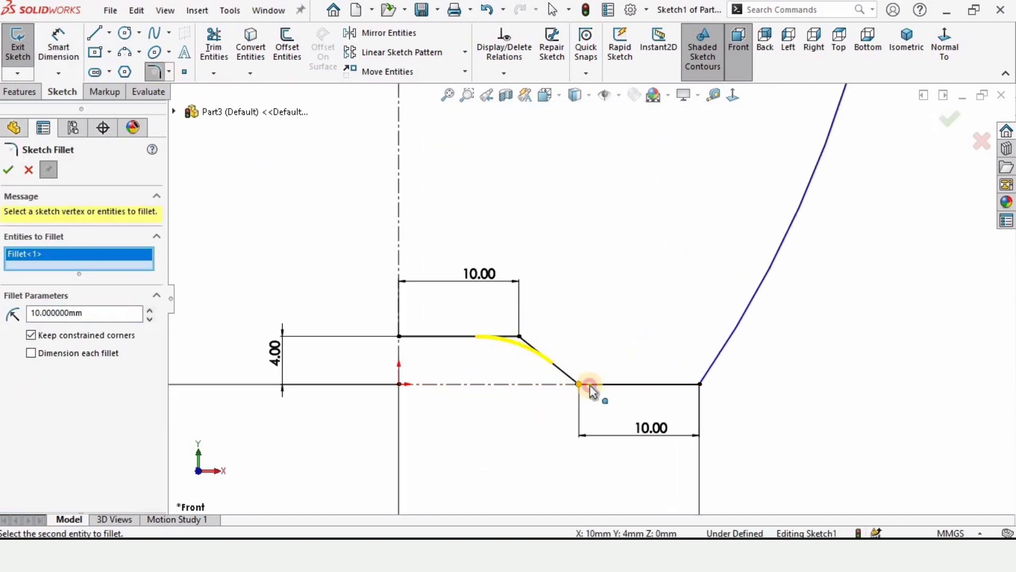
{"action": "left_click", "coordinate": [591, 389]}
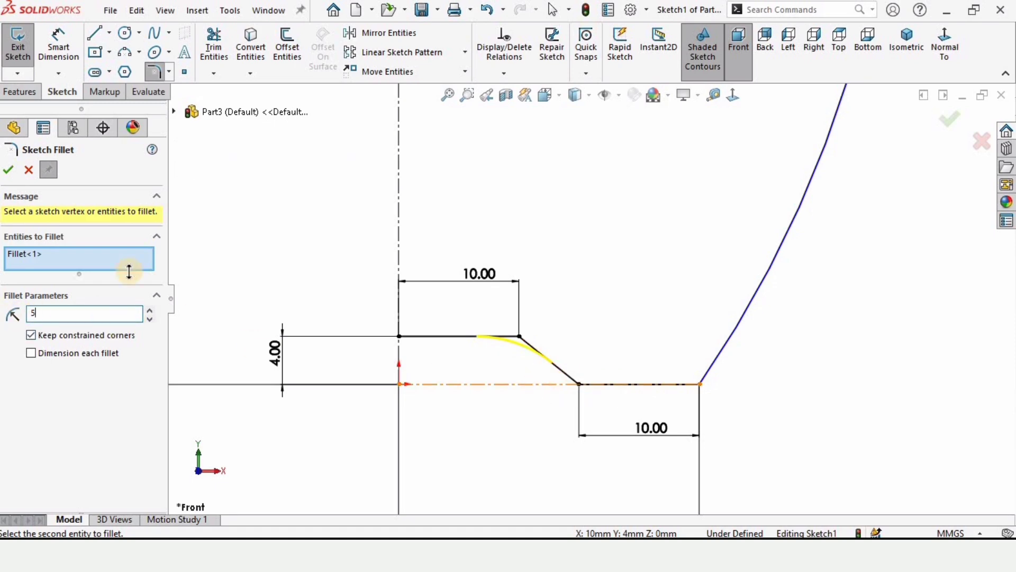
{"action": "left_click", "coordinate": [104, 260]}
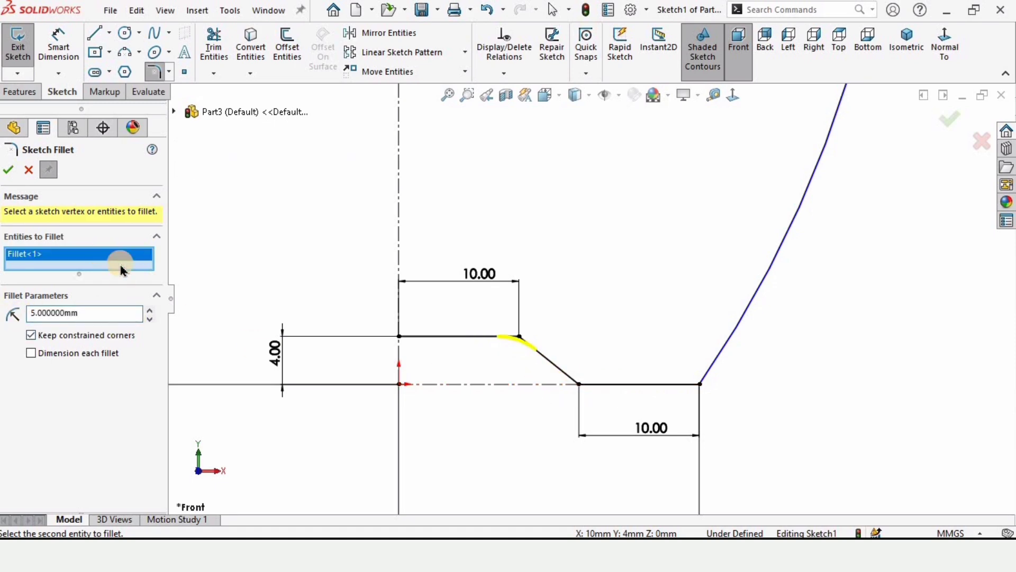
{"action": "left_click", "coordinate": [579, 386]}
{"action": "left_click", "coordinate": [701, 386]}
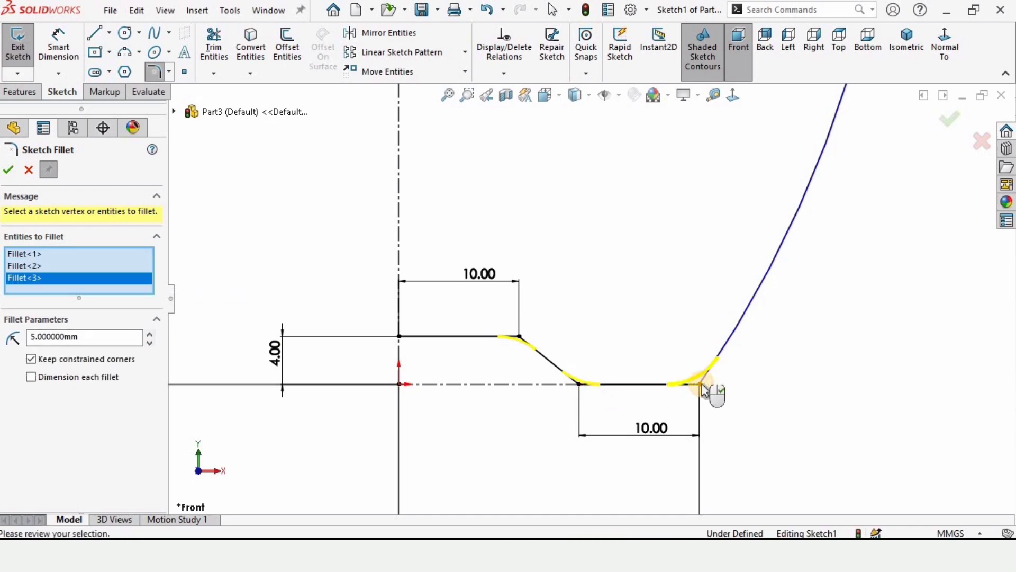
{"action": "left_click", "coordinate": [8, 172]}
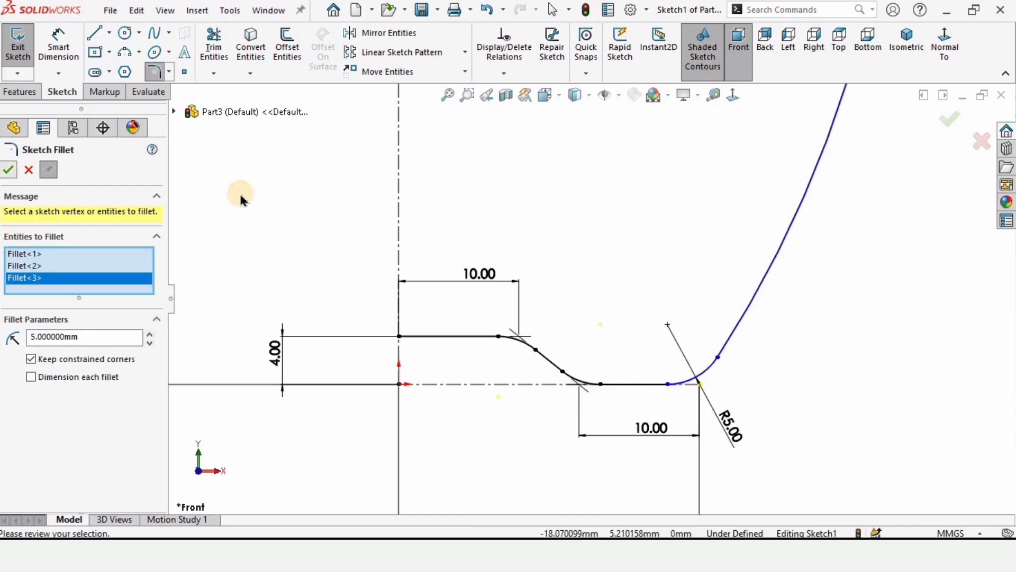
{"action": "scroll", "coordinate": [672, 170], "scroll_direction": "up", "scroll_amount": 6}
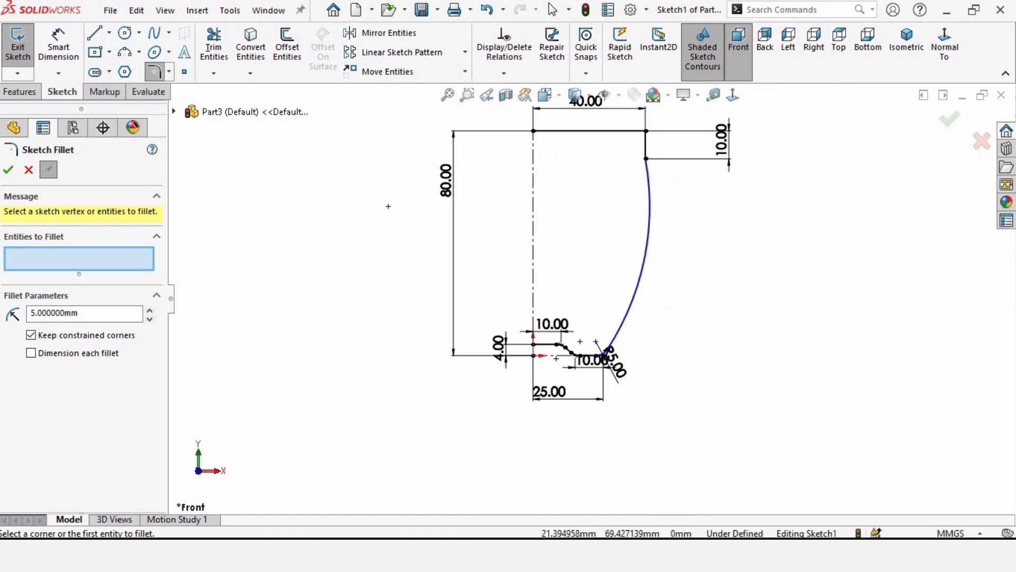
{"action": "left_click", "coordinate": [29, 170]}
Revolve the profile 360 degrees about the vertical centerline, letting the open sketch be closed automatically.
{"action": "left_click", "coordinate": [29, 91]}
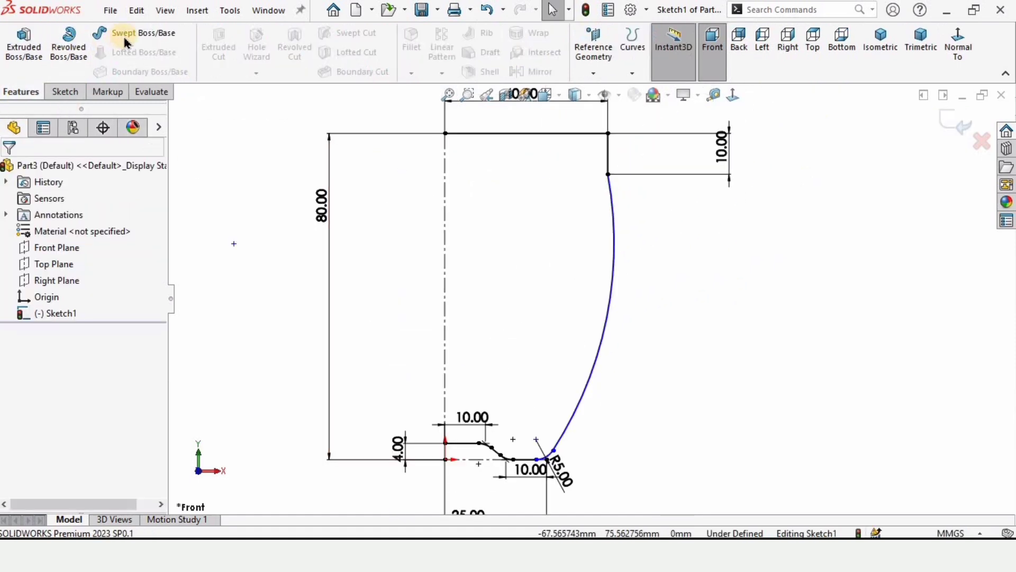
{"action": "left_click", "coordinate": [68, 48]}
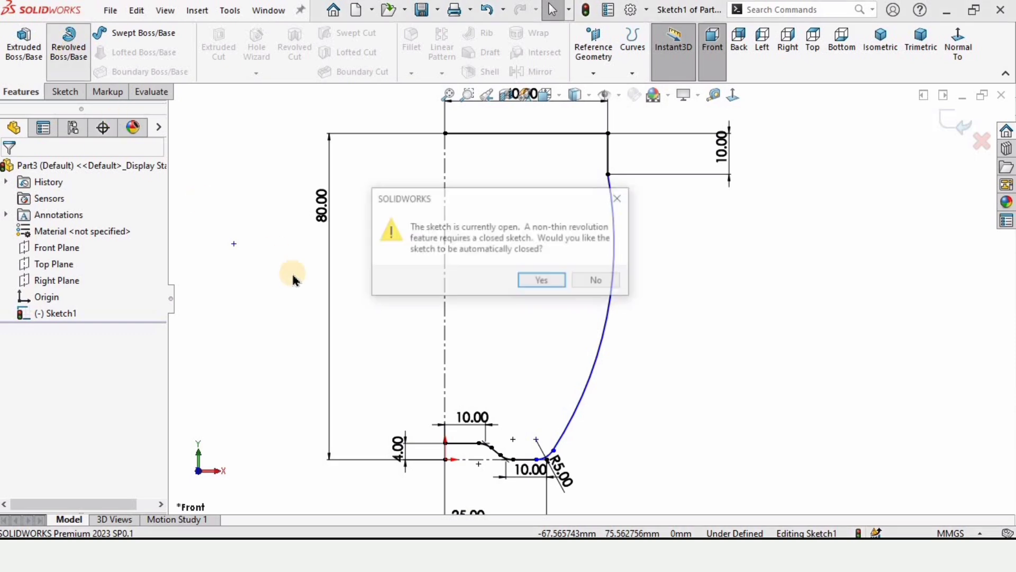
{"action": "left_click", "coordinate": [534, 279]}
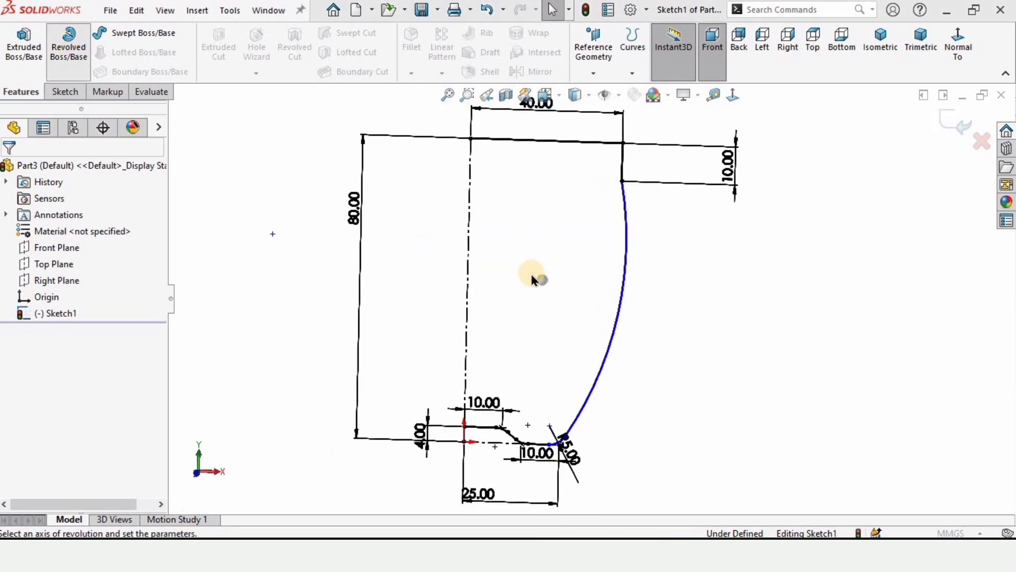
{"action": "left_click", "coordinate": [42, 215]}
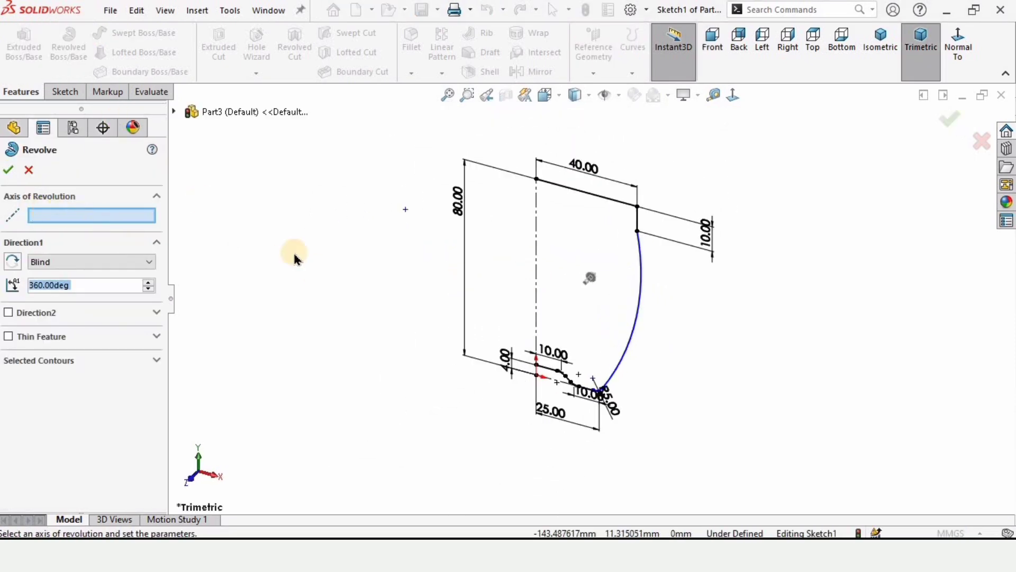
{"action": "left_click", "coordinate": [537, 239]}
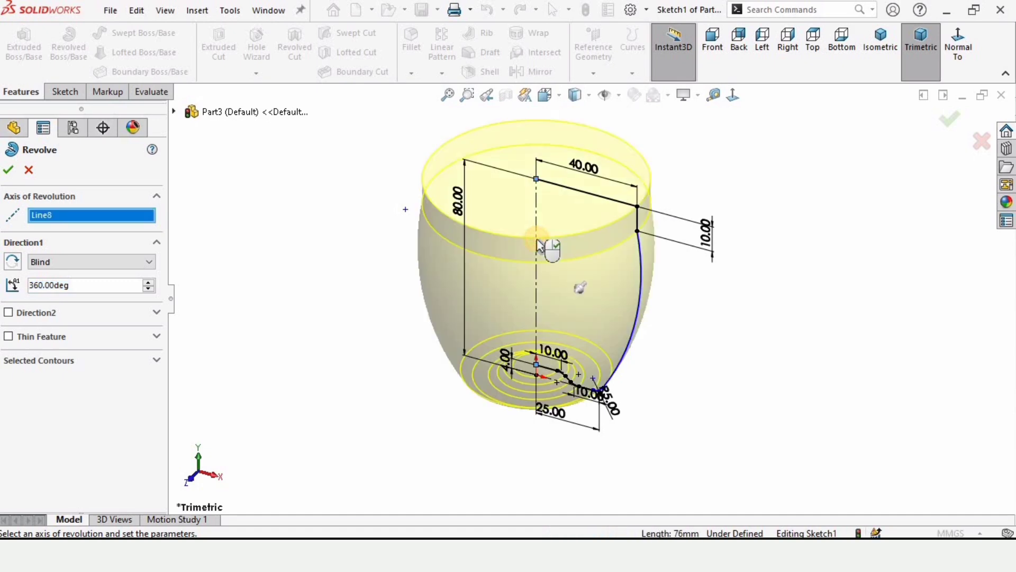
{"action": "right_click", "coordinate": [339, 279]}
In a new sketch on the Front Plane, draw a five-point handle spline from the body's upper side edge outward and back inside its lower wall.
{"action": "middle_click_drag", "start_coordinate": [534, 288], "coordinate": [609, 180]}
{"action": "left_click", "coordinate": [57, 263]}
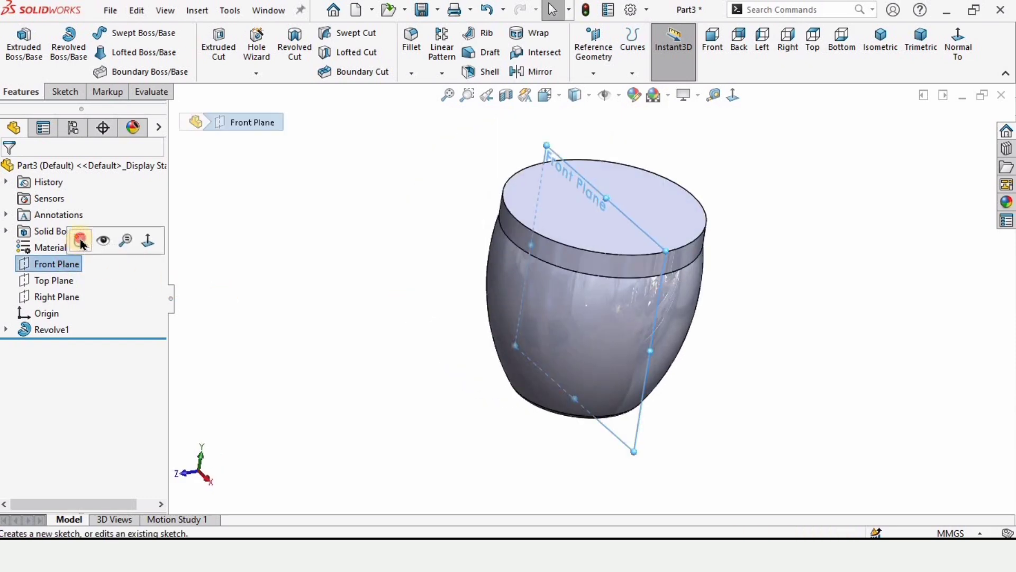
{"action": "left_click", "coordinate": [80, 241]}
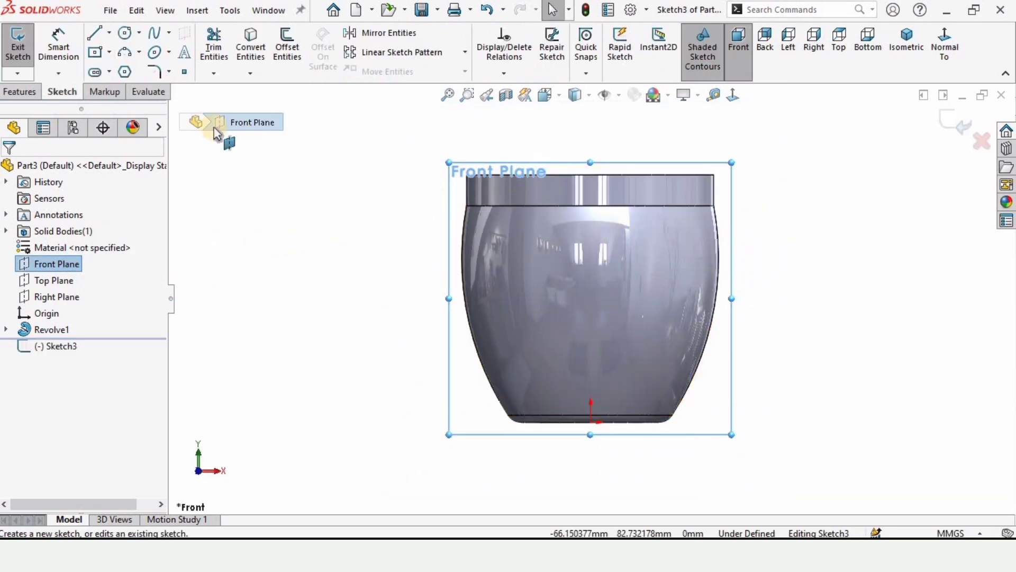
{"action": "left_click", "coordinate": [153, 42]}
{"action": "scroll", "coordinate": [806, 180], "scroll_direction": "down", "scroll_amount": 1}
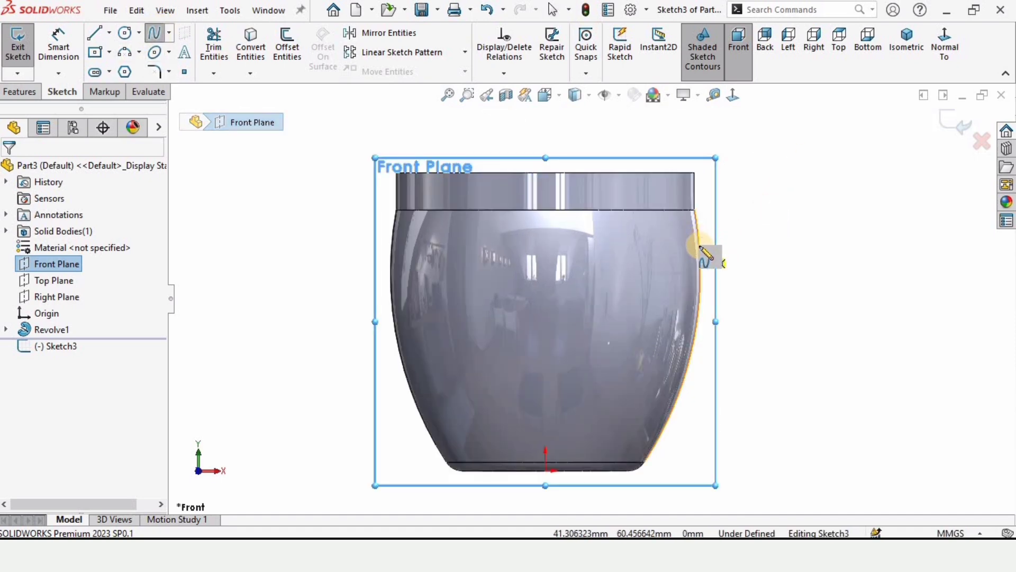
{"action": "left_click", "coordinate": [699, 247]}
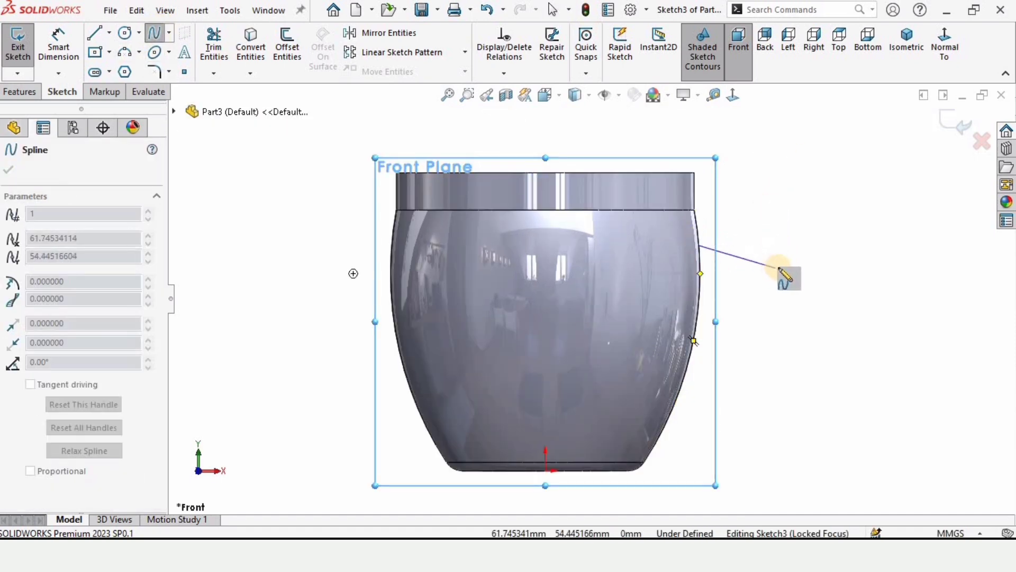
{"action": "left_click", "coordinate": [779, 268]}
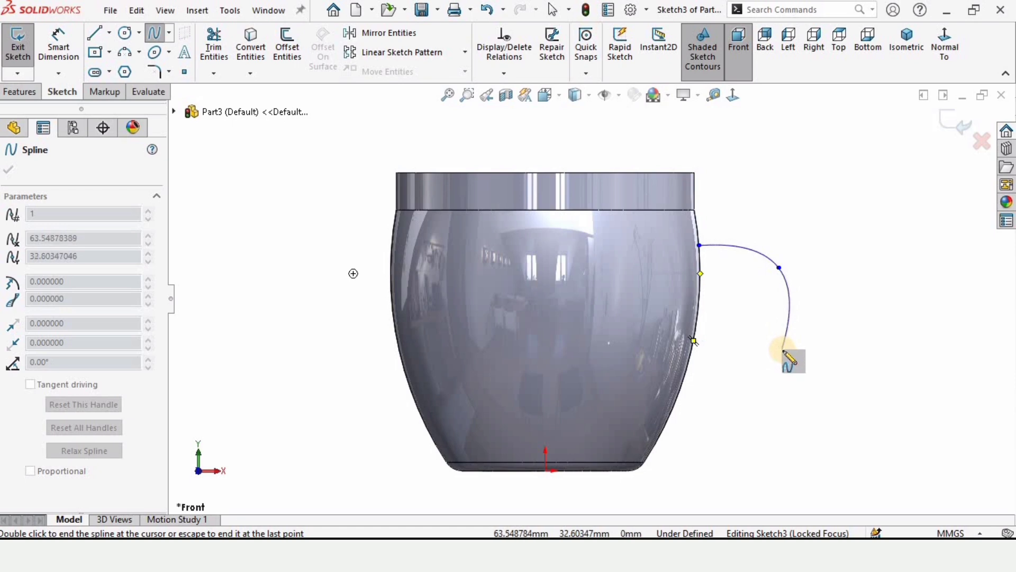
{"action": "left_click", "coordinate": [784, 352]}
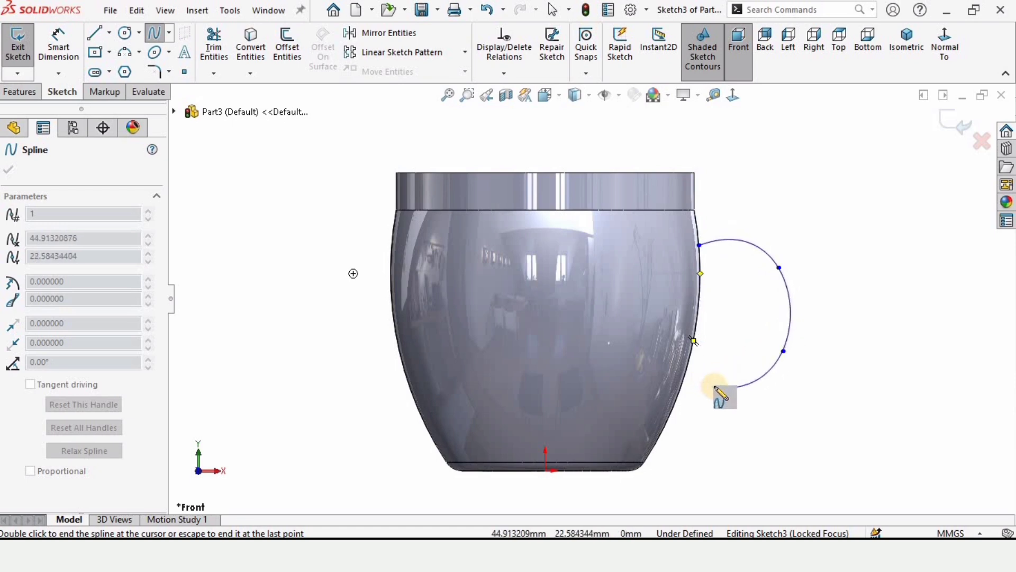
{"action": "left_click", "coordinate": [712, 385]}
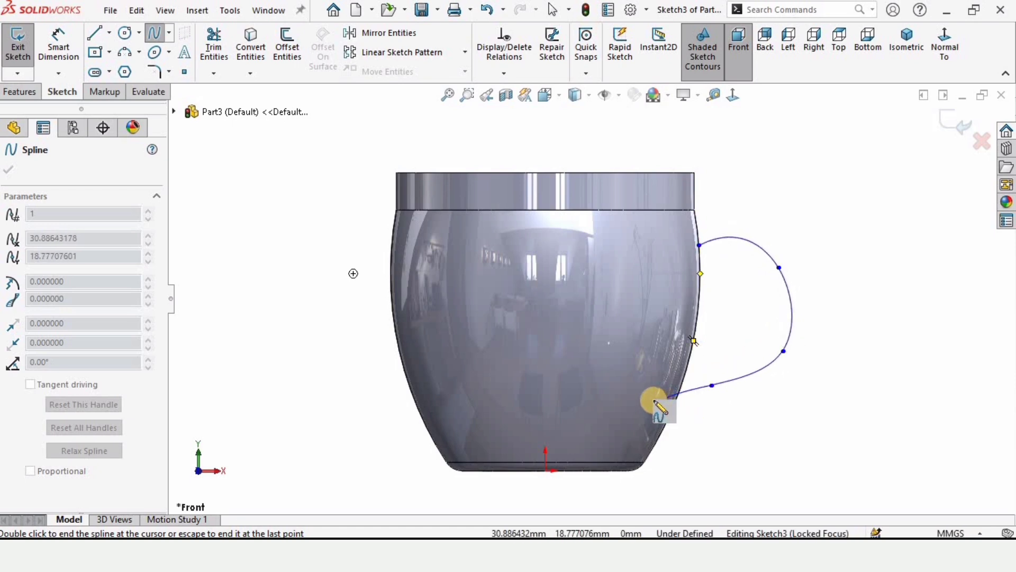
{"action": "left_click", "coordinate": [654, 401]}
{"action": "key", "text": "Escape"}
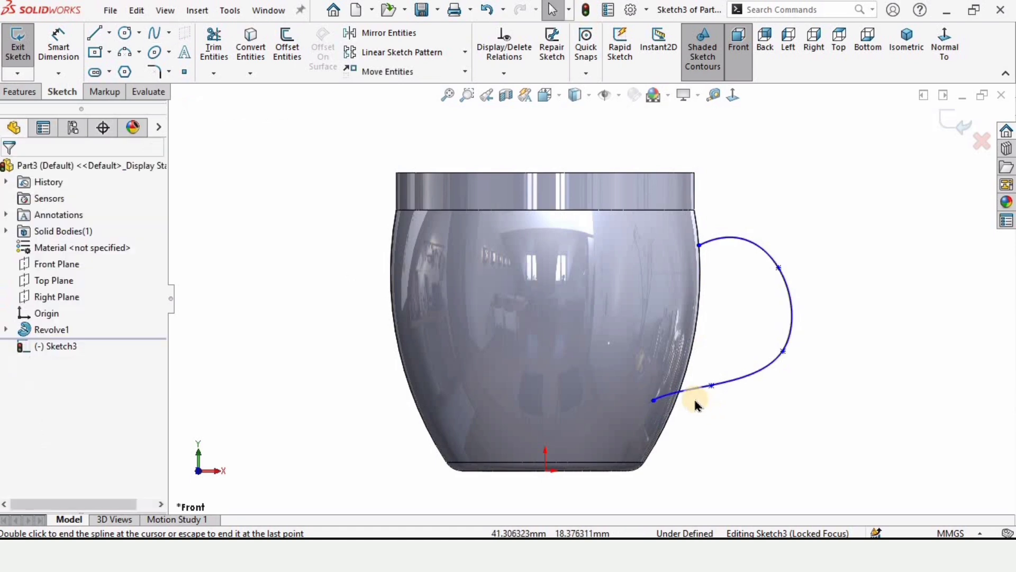
Smooth the handle spline into a rounder curve by adjusting the tangents at its middle points, and finish the sketch.
{"action": "scroll", "coordinate": [697, 404], "scroll_direction": "down", "scroll_amount": 2}
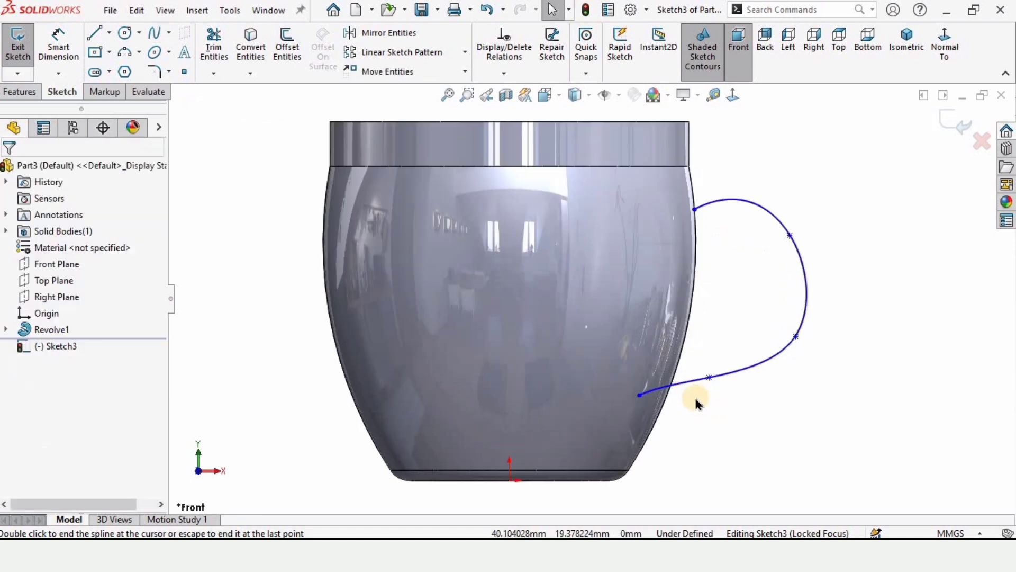
{"action": "left_click", "coordinate": [790, 236]}
{"action": "left_click_drag", "start_coordinate": [778, 214], "coordinate": [776, 223]}
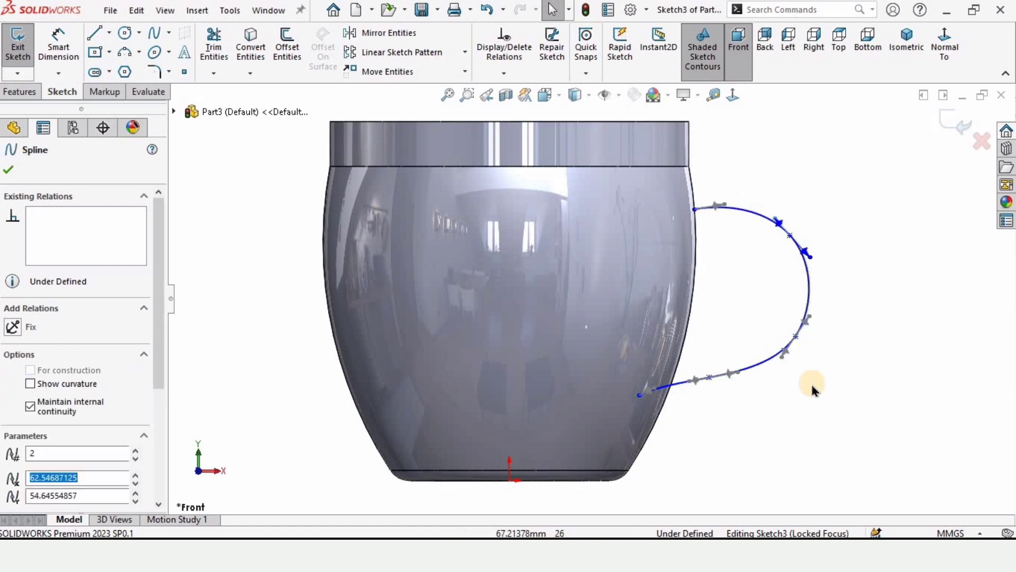
{"action": "left_click", "coordinate": [809, 318]}
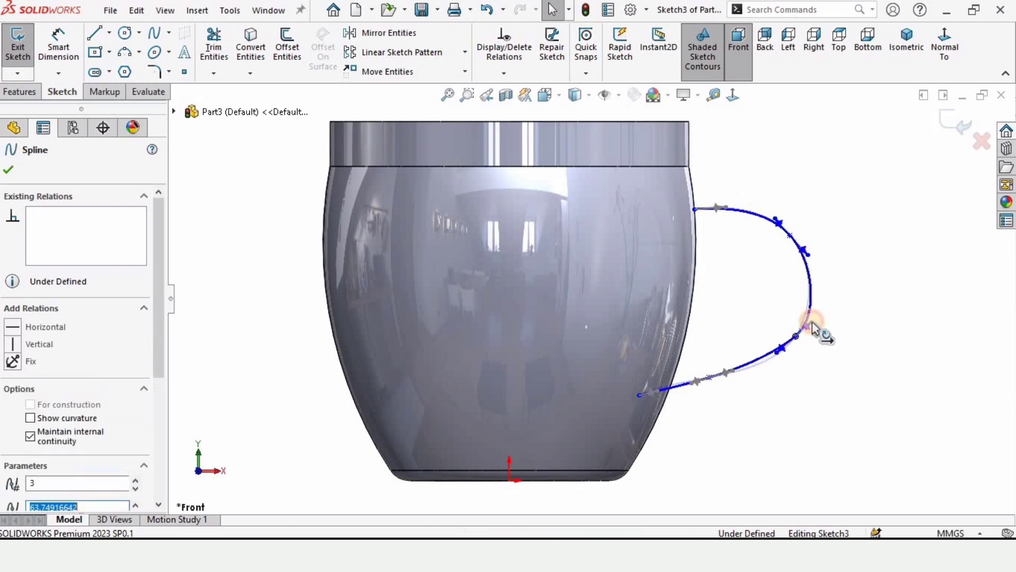
{"action": "left_click", "coordinate": [737, 375]}
{"action": "middle_click_drag", "start_coordinate": [739, 381], "coordinate": [654, 228], "text": "ctrl"}
{"action": "key", "text": "Escape"}
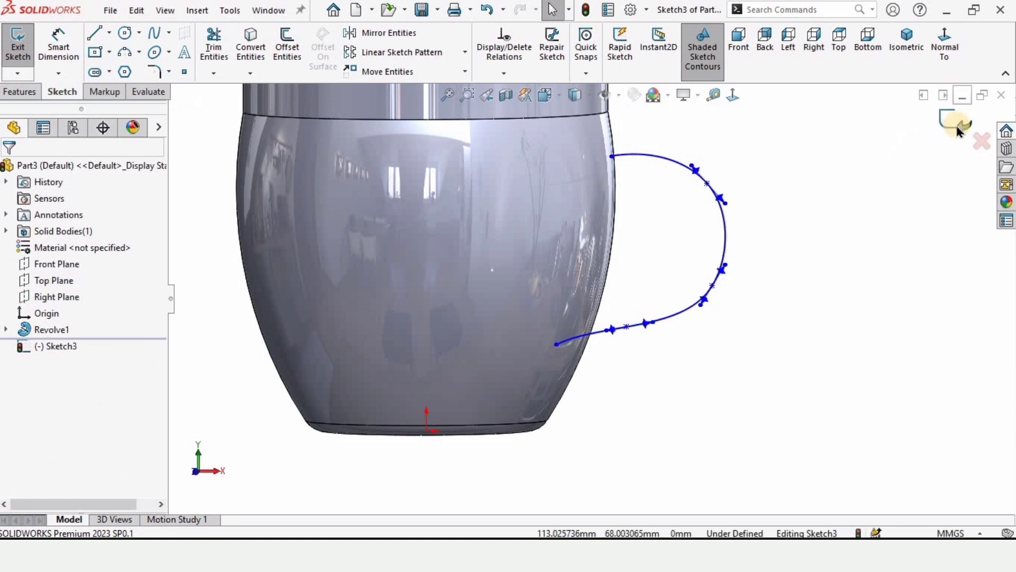
{"action": "scroll", "coordinate": [527, 274], "scroll_direction": "up", "scroll_amount": 5}
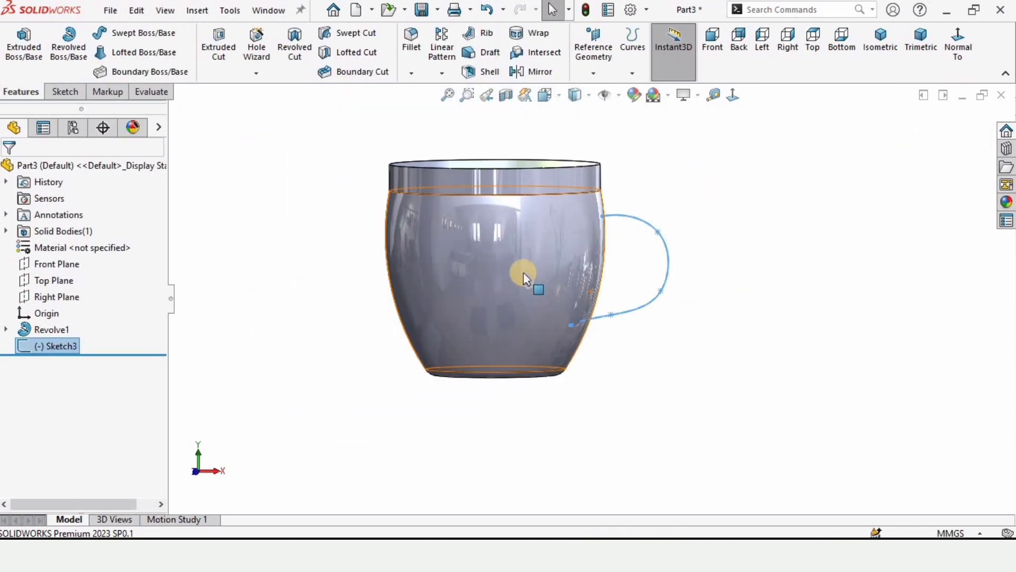
Create a reference plane parallel to the Right Plane and coincident with the handle spline's upper endpoint.
{"action": "left_click", "coordinate": [593, 72]}
{"action": "left_click", "coordinate": [607, 91]}
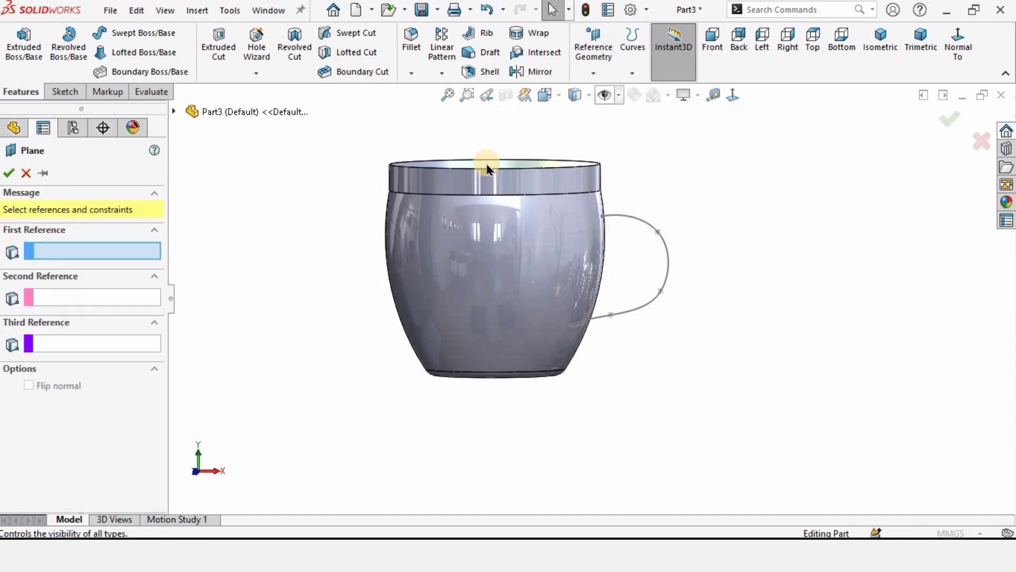
{"action": "left_click", "coordinate": [95, 251]}
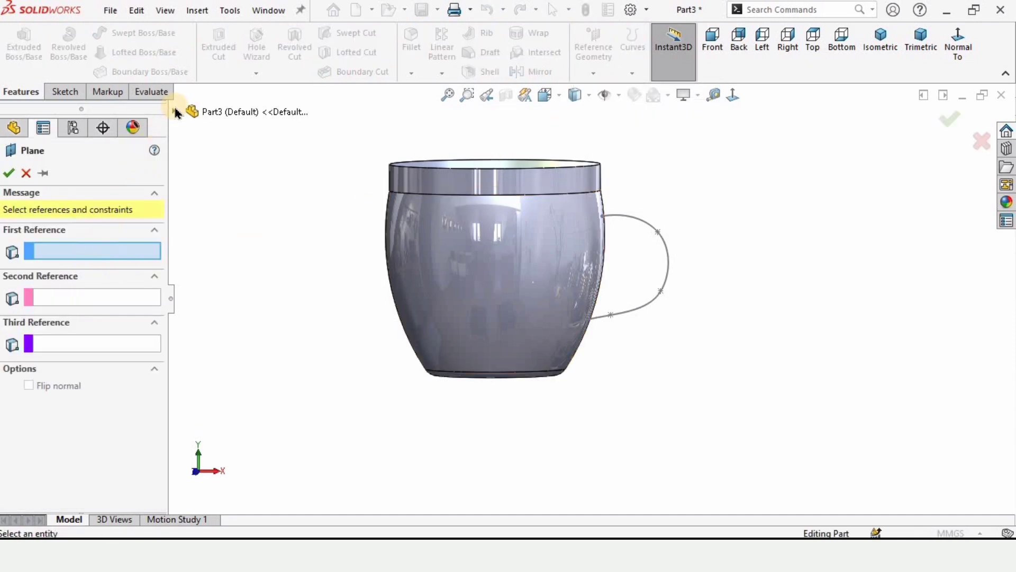
{"action": "left_click", "coordinate": [176, 112]}
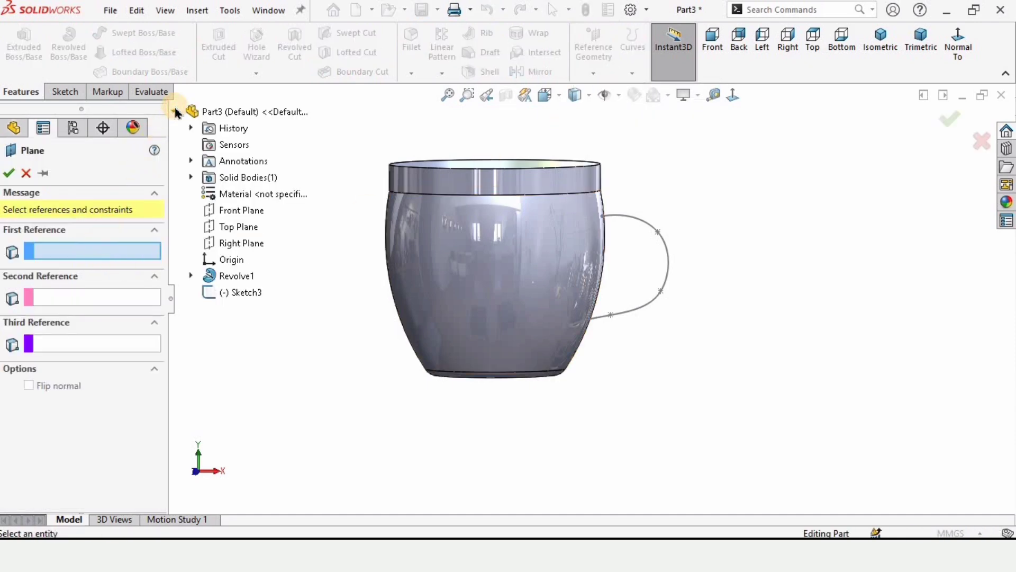
{"action": "left_click", "coordinate": [239, 243]}
{"action": "middle_click_drag", "start_coordinate": [405, 290], "coordinate": [404, 300]}
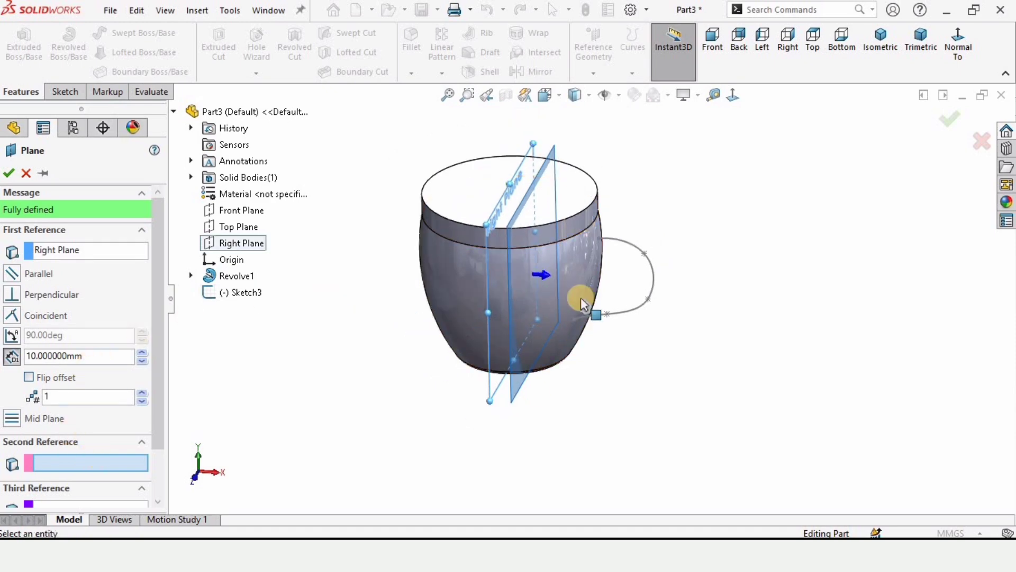
{"action": "scroll", "coordinate": [583, 265], "scroll_direction": "down", "scroll_amount": 4}
{"action": "left_click", "coordinate": [594, 234]}
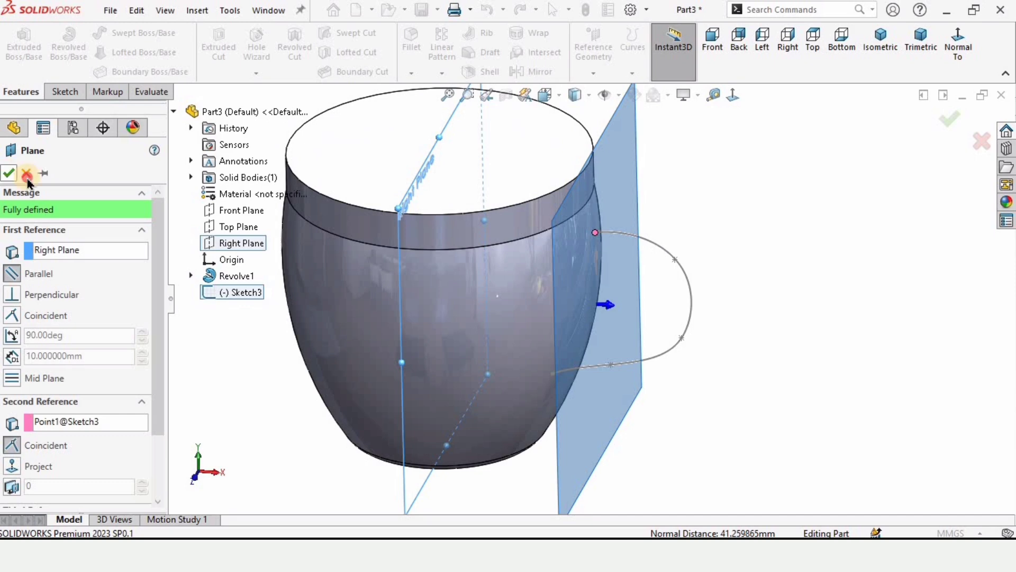
{"action": "left_click", "coordinate": [9, 173]}
In a new sketch on the new plane, draw a center rectangle about 23.5 by 8.3 mm centered on the spline's upper endpoint.
{"action": "scroll", "coordinate": [578, 333], "scroll_direction": "up", "scroll_amount": 3}
{"action": "middle_click_drag", "start_coordinate": [579, 333], "coordinate": [599, 373]}
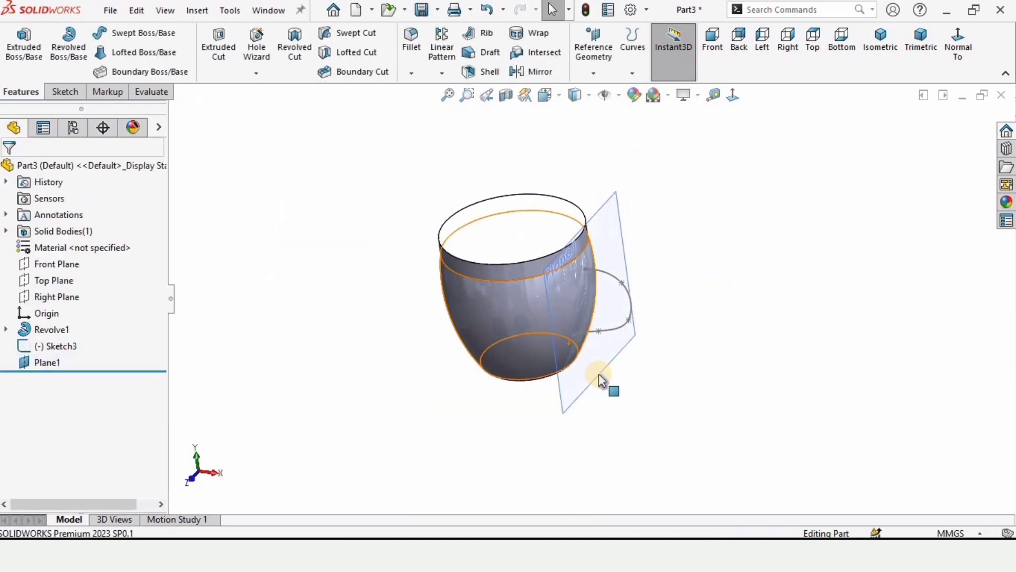
{"action": "scroll", "coordinate": [599, 373], "scroll_direction": "down", "scroll_amount": 3}
{"action": "left_click", "coordinate": [630, 358]}
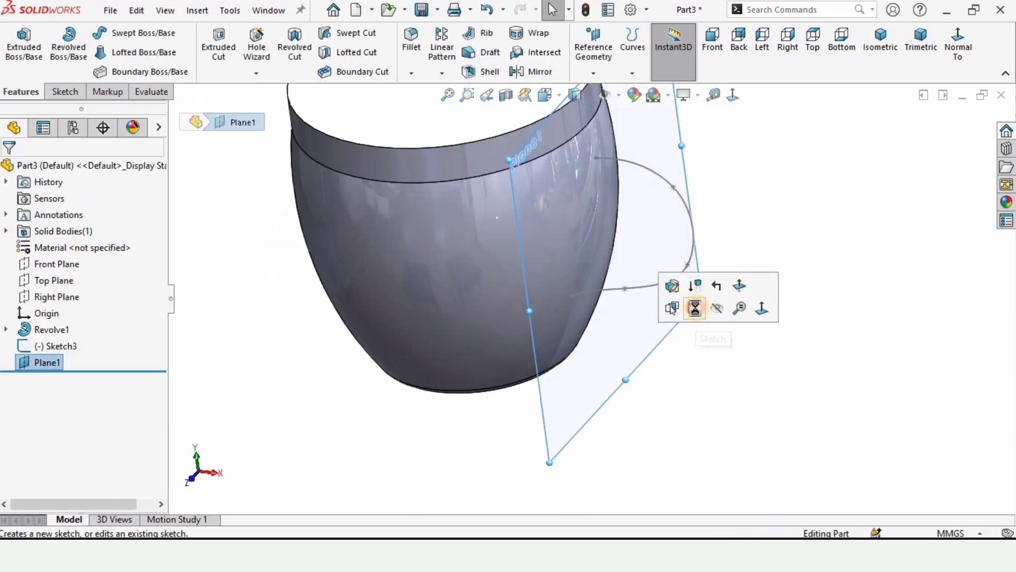
{"action": "left_click", "coordinate": [694, 308]}
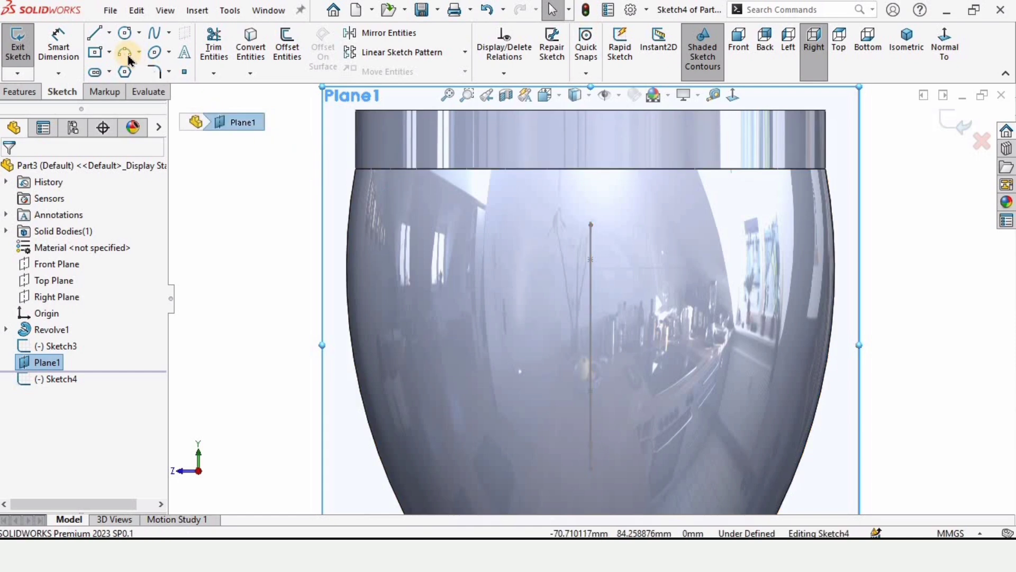
{"action": "left_click", "coordinate": [109, 53]}
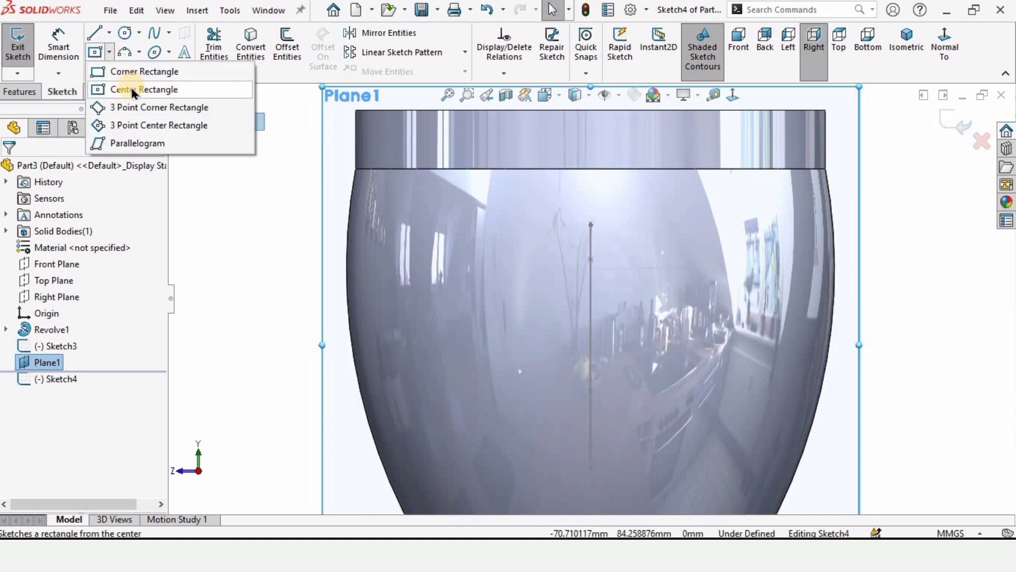
{"action": "left_click", "coordinate": [133, 93]}
{"action": "left_click", "coordinate": [591, 222]}
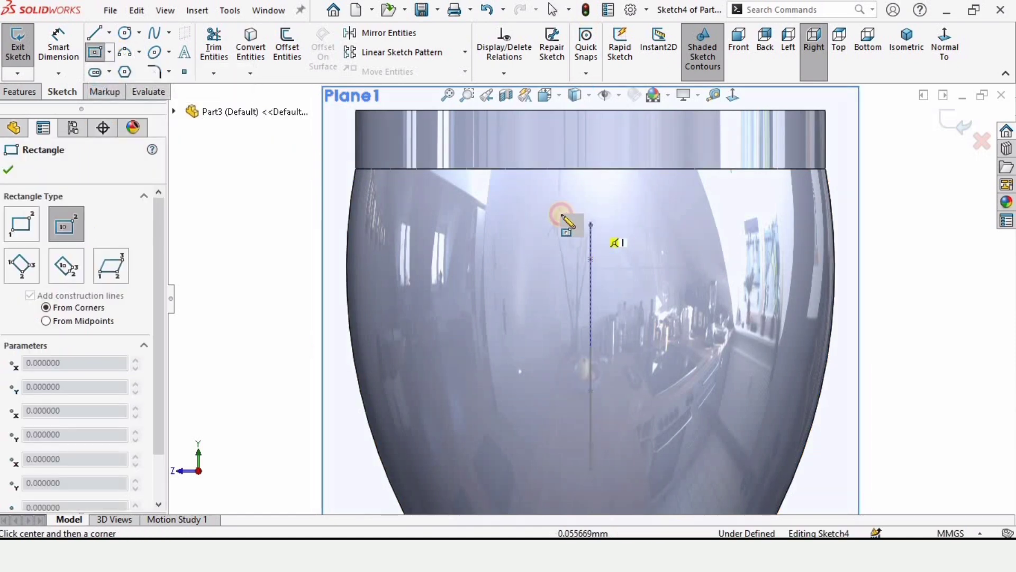
{"action": "left_click", "coordinate": [522, 198]}
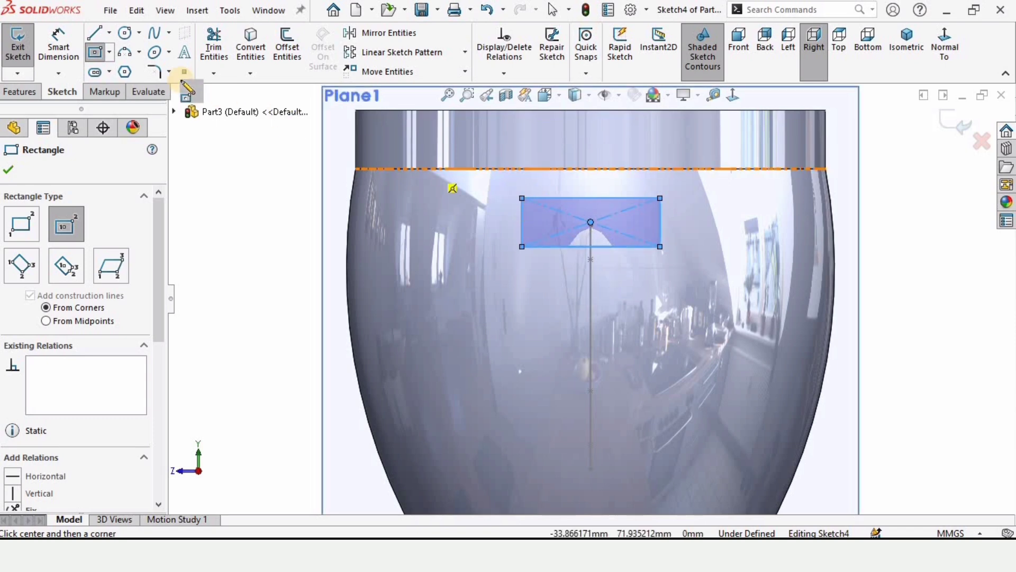
Dimension the rectangle to 10 mm wide and 6 mm high, and finish the sketch.
{"action": "left_click", "coordinate": [609, 195]}
{"action": "left_click", "coordinate": [610, 186]}
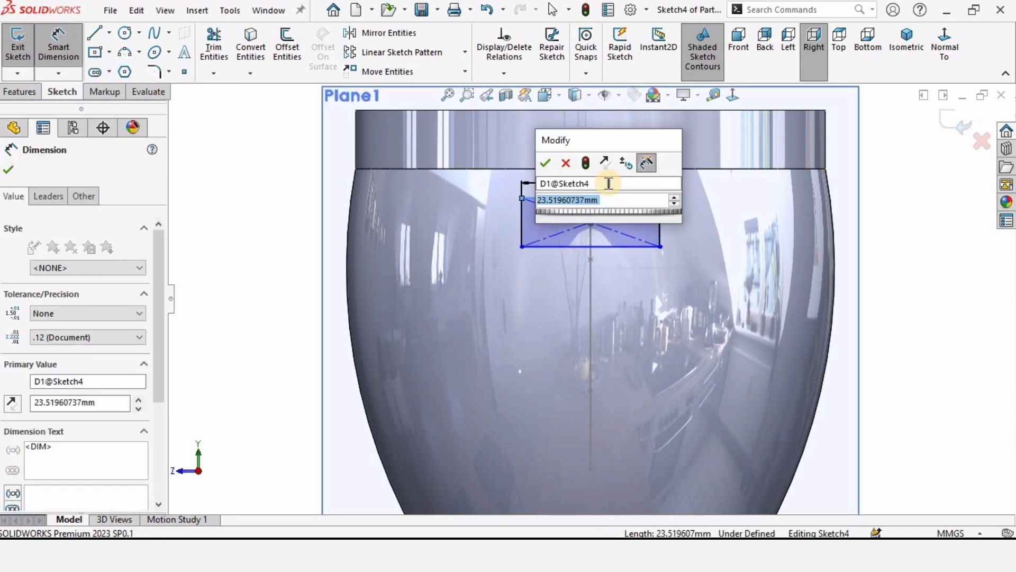
{"action": "type", "text": "10"}
{"action": "key", "text": "Return"}
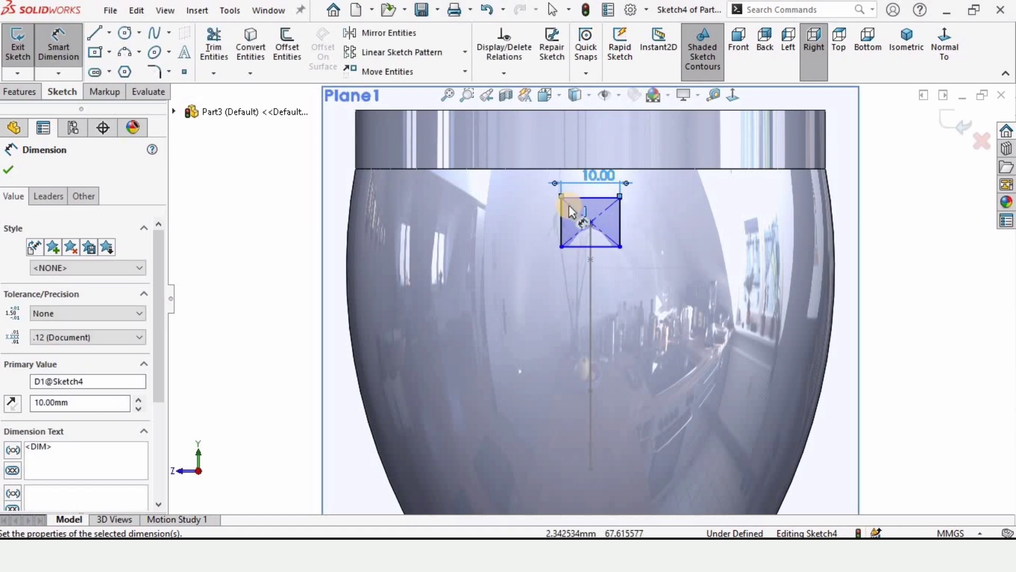
{"action": "left_click", "coordinate": [562, 217]}
{"action": "left_click", "coordinate": [538, 225]}
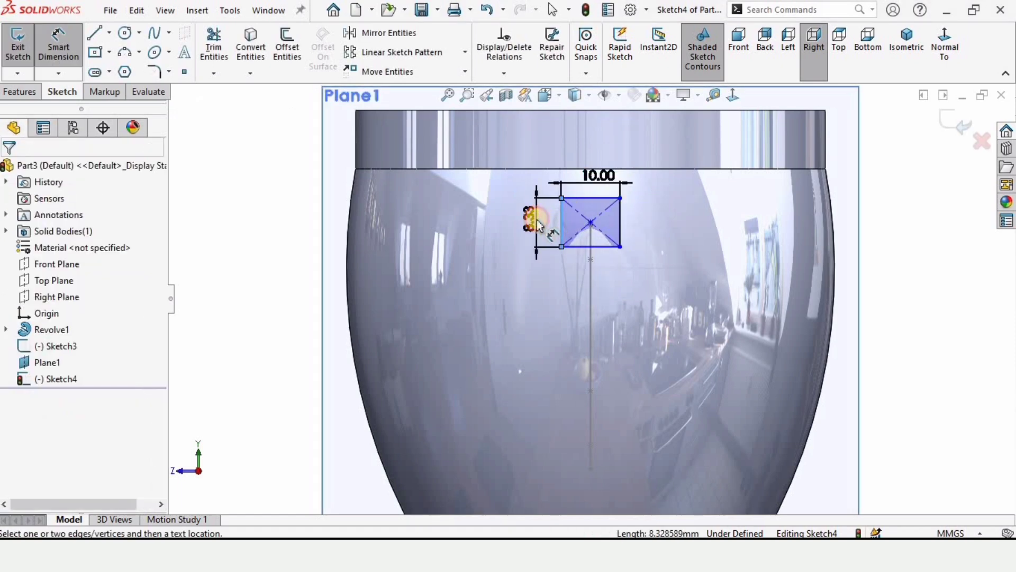
{"action": "type", "text": "6"}
{"action": "key", "text": "Return"}
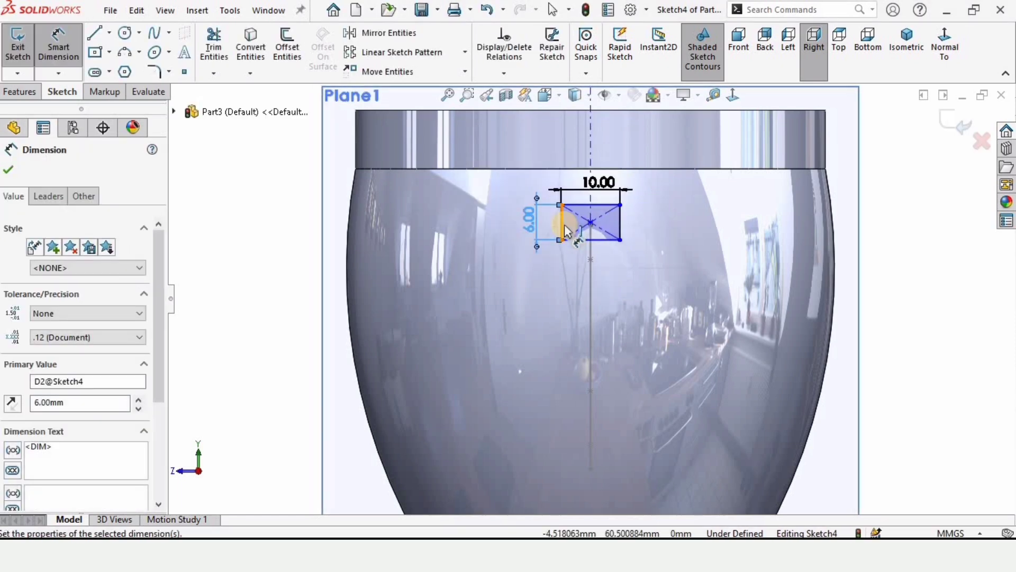
{"action": "key", "text": "f"}
{"action": "left_click", "coordinate": [949, 123]}
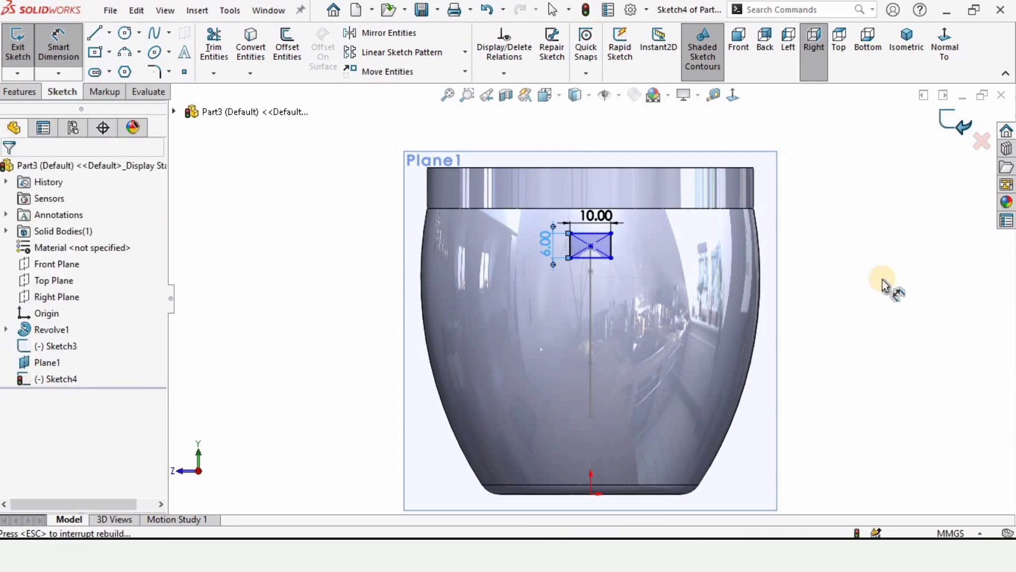
Sweep the rectangle sketch along the handle spline to form the solid cup handle.
{"action": "scroll", "coordinate": [632, 291], "scroll_direction": "up", "scroll_amount": 5}
{"action": "middle_click_drag", "start_coordinate": [633, 291], "coordinate": [643, 306]}
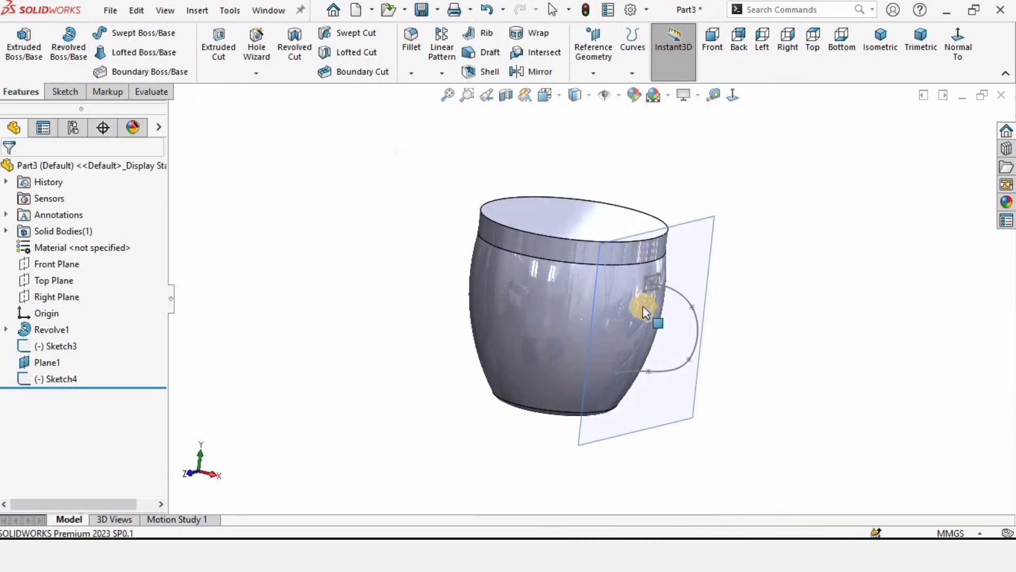
{"action": "left_click", "coordinate": [37, 95]}
{"action": "left_click", "coordinate": [139, 34]}
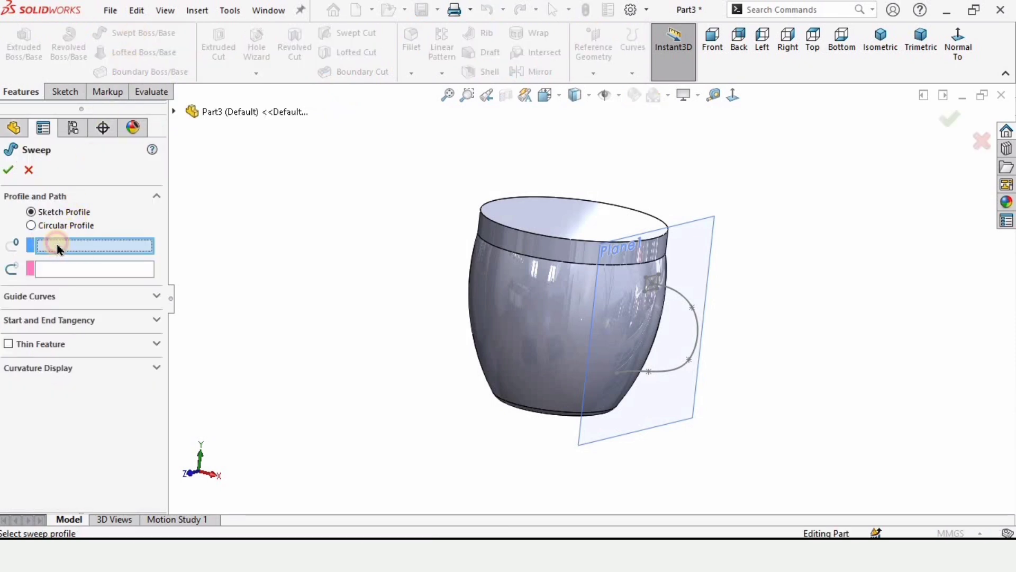
{"action": "scroll", "coordinate": [818, 295], "scroll_direction": "down", "scroll_amount": 5}
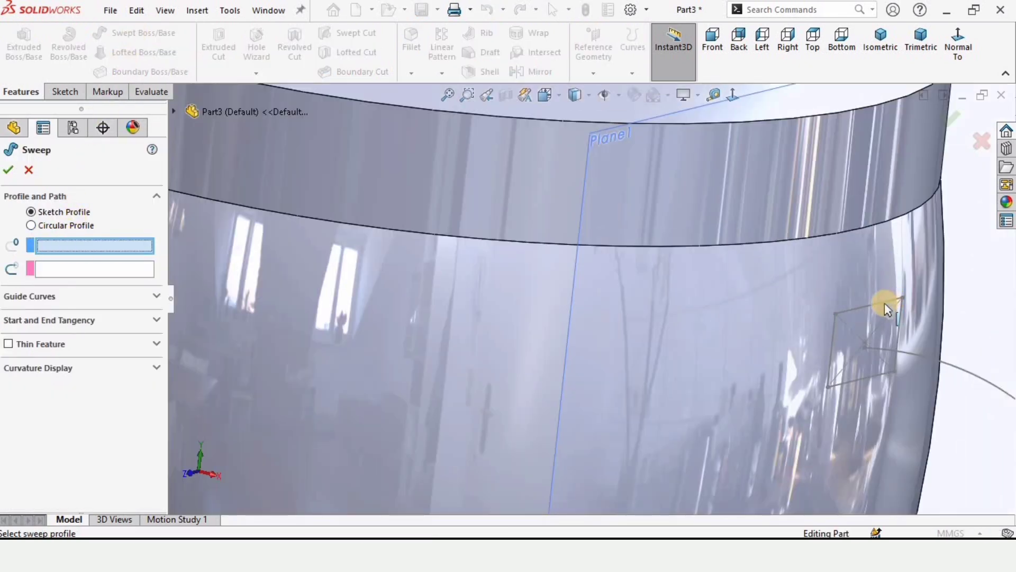
{"action": "left_click", "coordinate": [832, 348]}
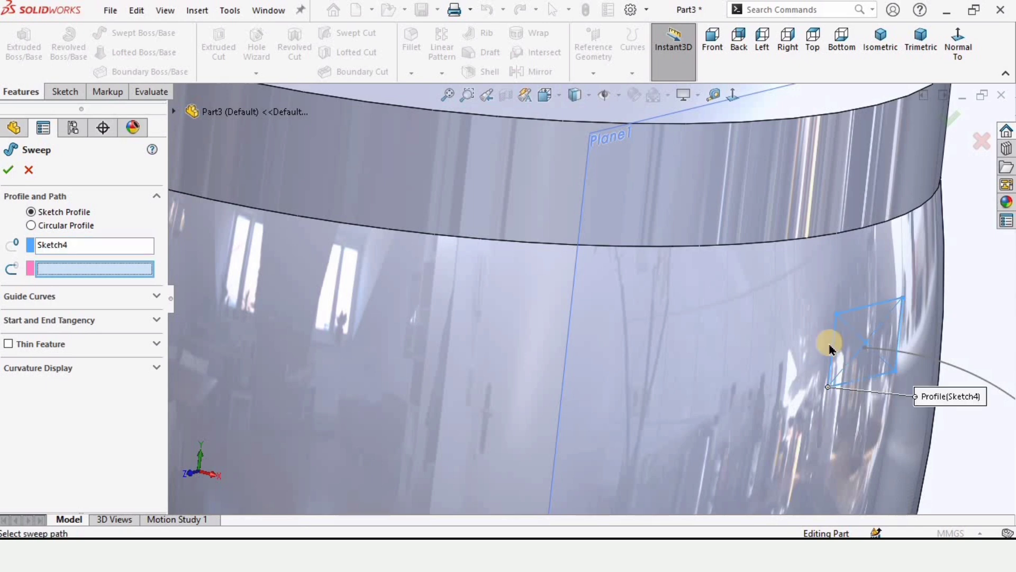
{"action": "scroll", "coordinate": [609, 295], "scroll_direction": "up", "scroll_amount": 2}
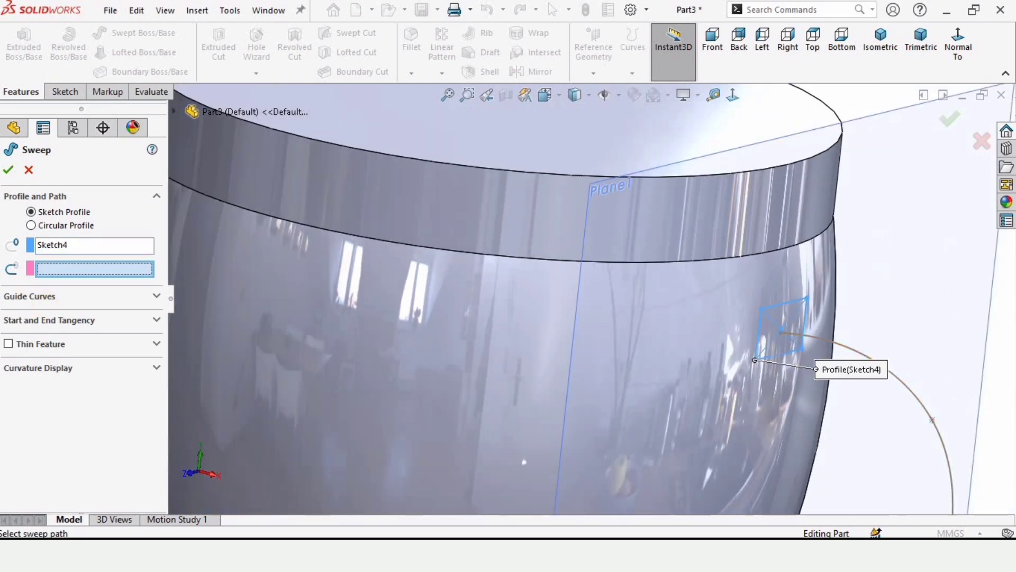
{"action": "left_click", "coordinate": [906, 387]}
{"action": "scroll", "coordinate": [847, 395], "scroll_direction": "up", "scroll_amount": 4}
{"action": "middle_click_drag", "start_coordinate": [647, 404], "coordinate": [681, 390]}
{"action": "scroll", "coordinate": [589, 409], "scroll_direction": "down", "scroll_amount": 5}
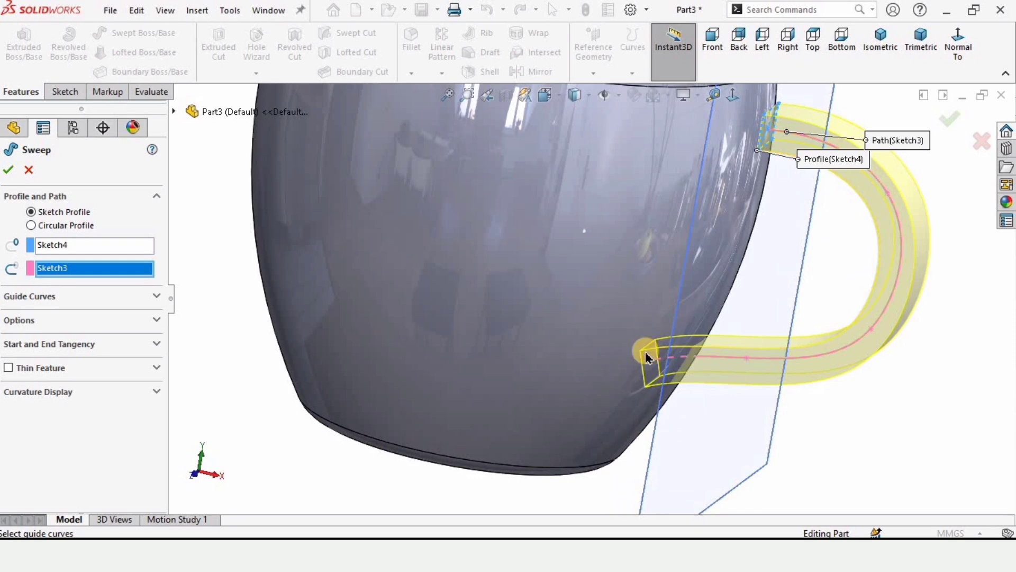
{"action": "key", "text": "Return"}
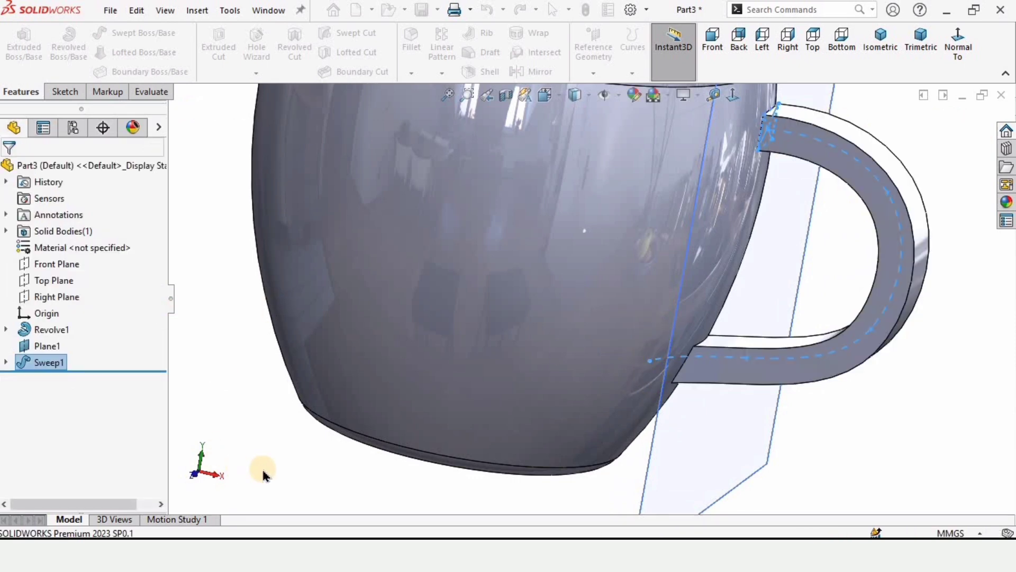
Hide the reference plane at the handle's upper end.
{"action": "right_click", "coordinate": [728, 433]}
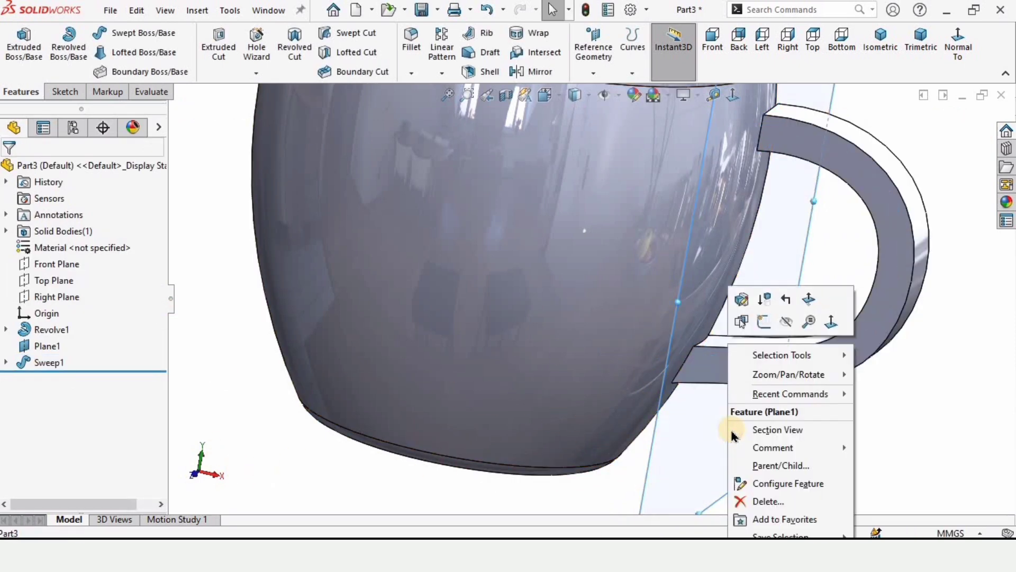
{"action": "left_click", "coordinate": [782, 319]}
{"action": "scroll", "coordinate": [783, 319], "scroll_direction": "up", "scroll_amount": 3}
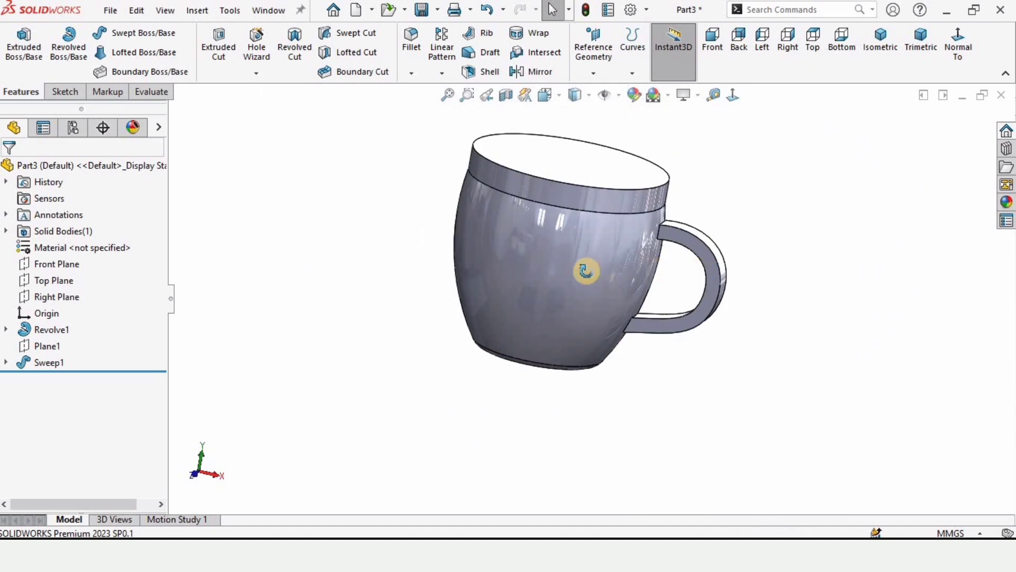
{"action": "middle_click_drag", "start_coordinate": [586, 268], "coordinate": [734, 313]}
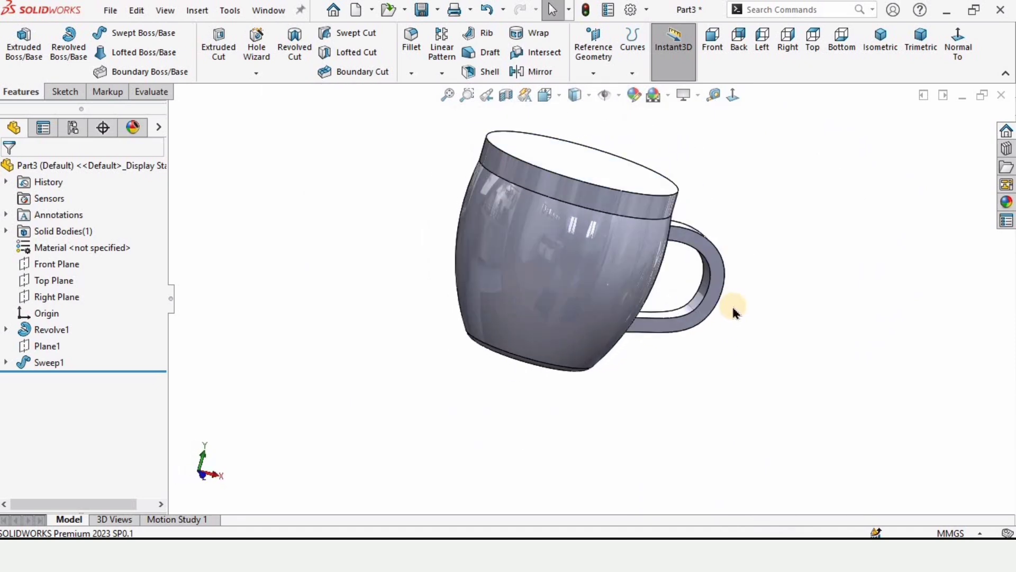
Set up a 2.5 mm thick shell of the cup with its flat top face selected for removal.
{"action": "scroll", "coordinate": [590, 244], "scroll_direction": "up", "scroll_amount": 2}
{"action": "middle_click_drag", "start_coordinate": [585, 220], "coordinate": [586, 234]}
{"action": "scroll", "coordinate": [586, 234], "scroll_direction": "down", "scroll_amount": 2}
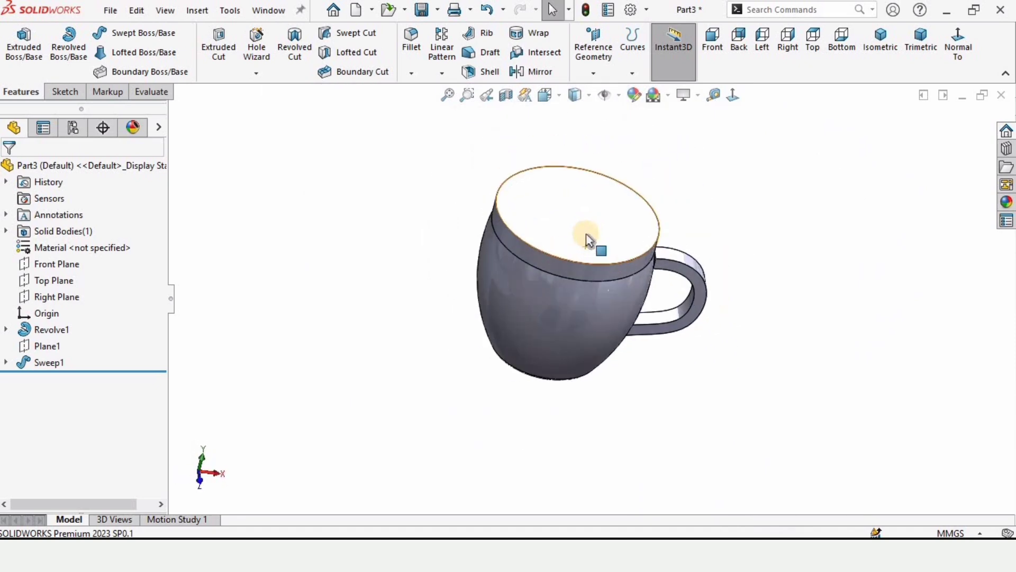
{"action": "left_click", "coordinate": [479, 72]}
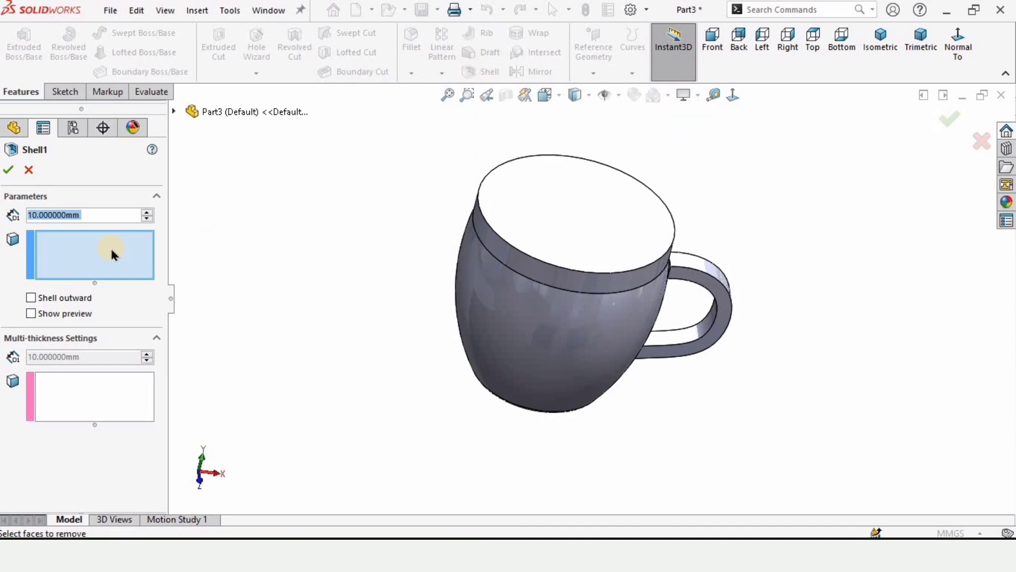
{"action": "left_click", "coordinate": [99, 253]}
{"action": "left_click", "coordinate": [94, 215]}
{"action": "left_click", "coordinate": [27, 217]}
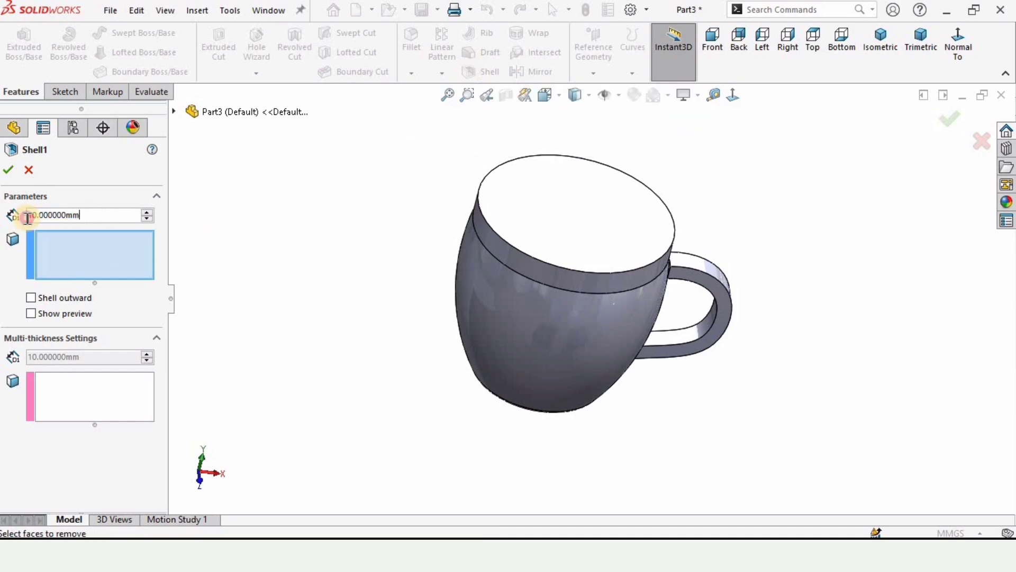
{"action": "type", "text": "2.5"}
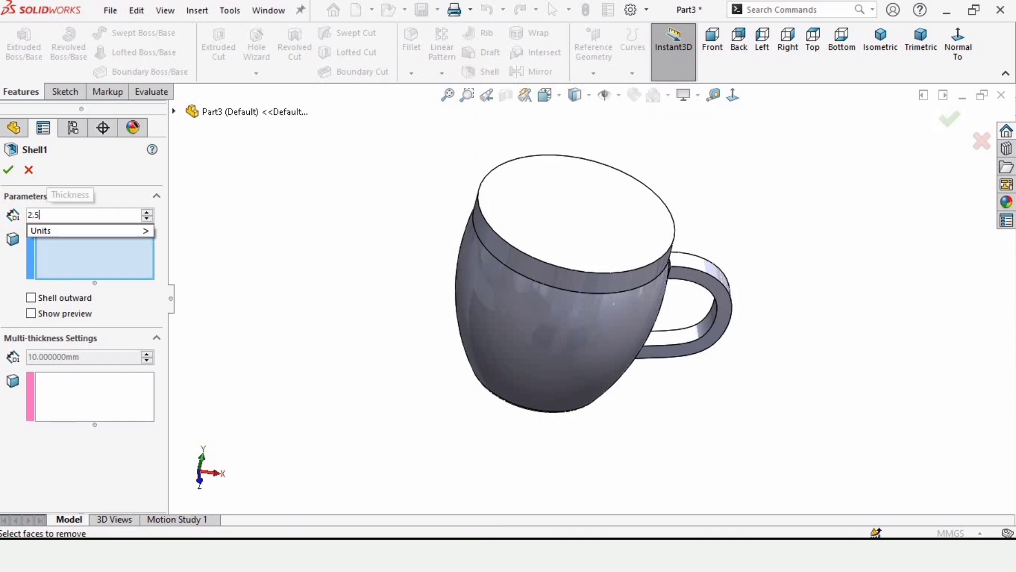
{"action": "key", "text": "Return"}
{"action": "left_click", "coordinate": [562, 224]}
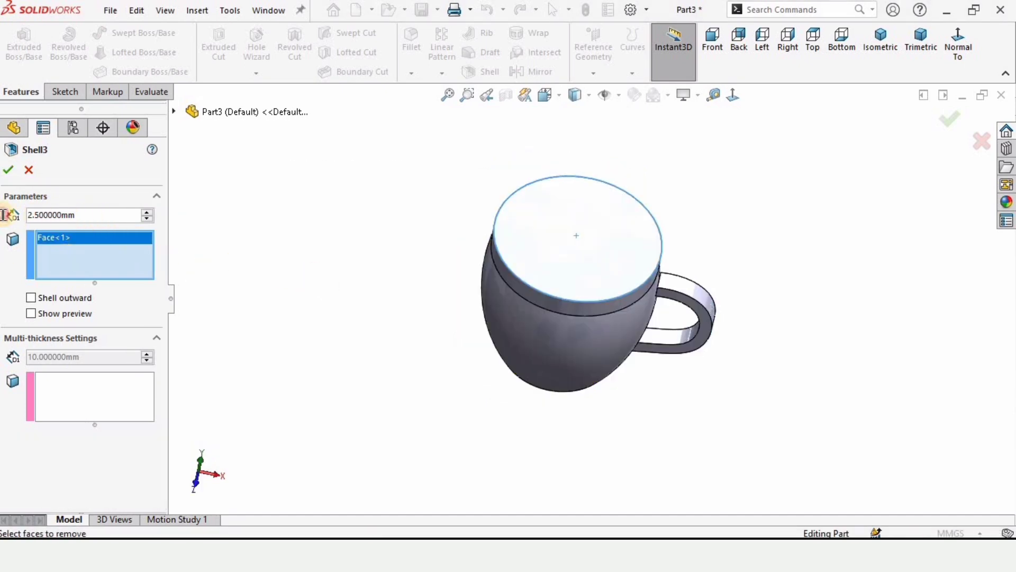
Set the shell thickness to 5 mm and create the shell.
{"action": "type", "text": "5"}
{"action": "key", "text": "Return"}
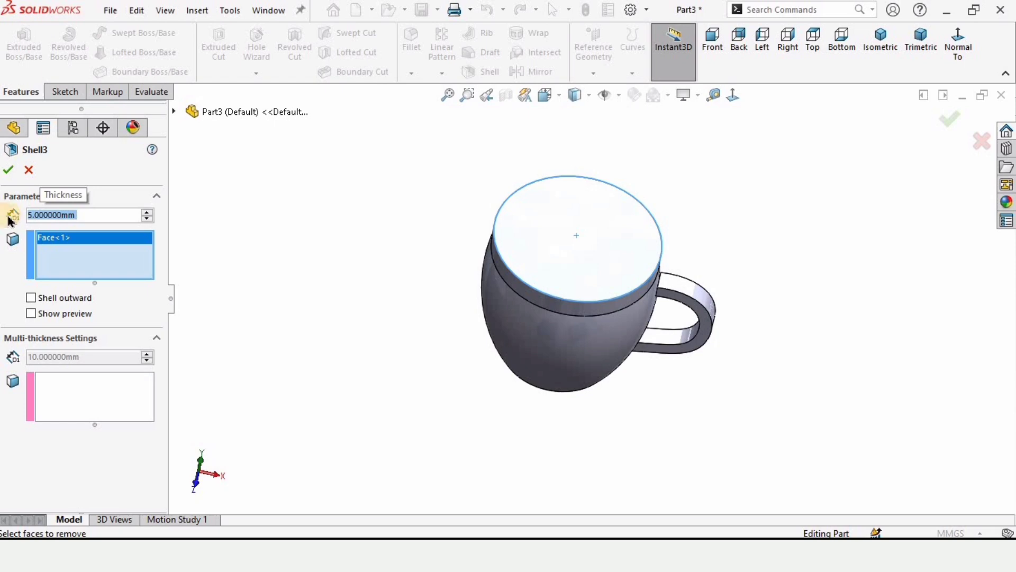
{"action": "left_click", "coordinate": [8, 170]}
Fillet the outer edge of the cup's rim with a 5 mm radius.
{"action": "mouse_move", "coordinate": [508, 255]}
{"action": "middle_mouse_down"}
{"action": "mouse_move", "coordinate": [517, 249]}
{"action": "mouse_move", "coordinate": [508, 325]}
{"action": "mouse_move", "coordinate": [518, 345]}
{"action": "mouse_move", "coordinate": [486, 300]}
{"action": "mouse_move", "coordinate": [501, 255]}
{"action": "mouse_move", "coordinate": [535, 333]}
{"action": "mouse_move", "coordinate": [504, 270]}
{"action": "middle_mouse_up"}
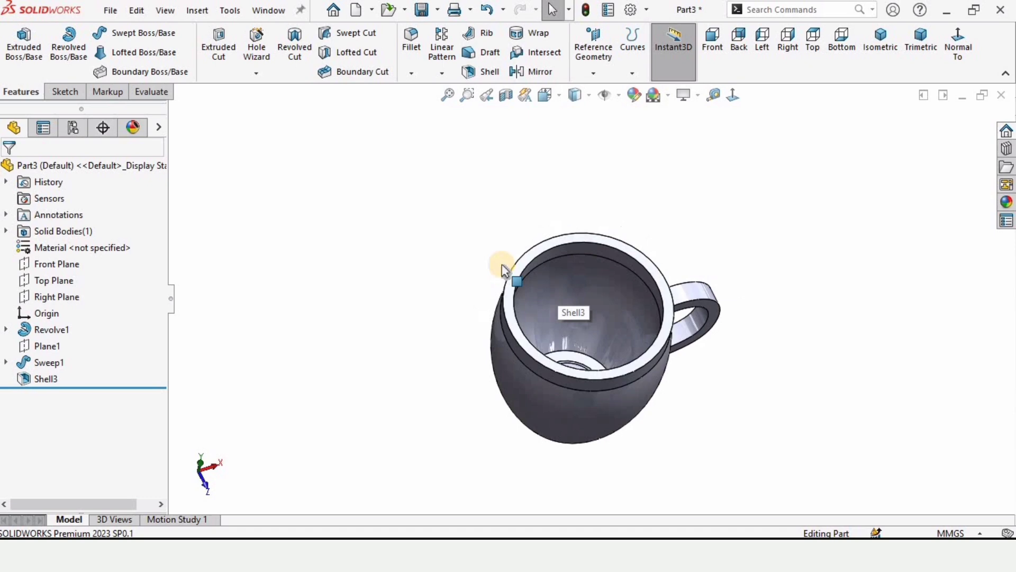
{"action": "left_click", "coordinate": [413, 49]}
{"action": "scroll", "coordinate": [544, 382], "scroll_direction": "down", "scroll_amount": 1}
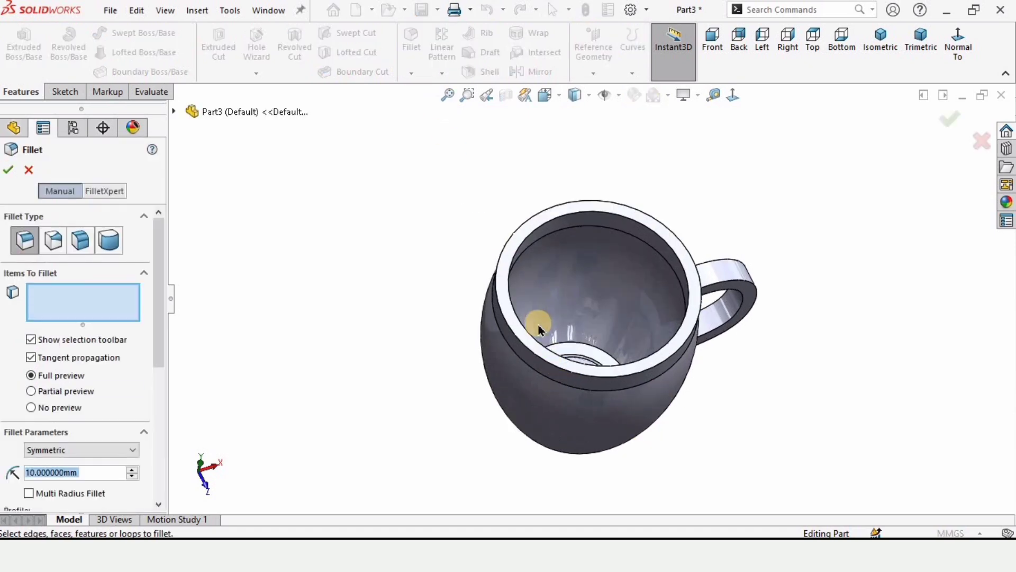
{"action": "scroll", "coordinate": [538, 329], "scroll_direction": "down", "scroll_amount": 3}
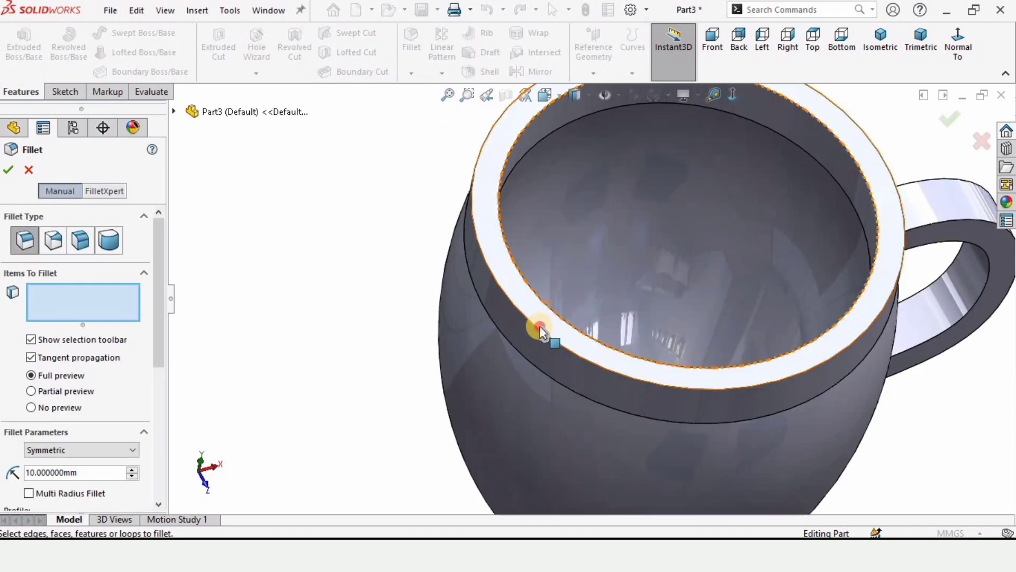
{"action": "left_click", "coordinate": [540, 328]}
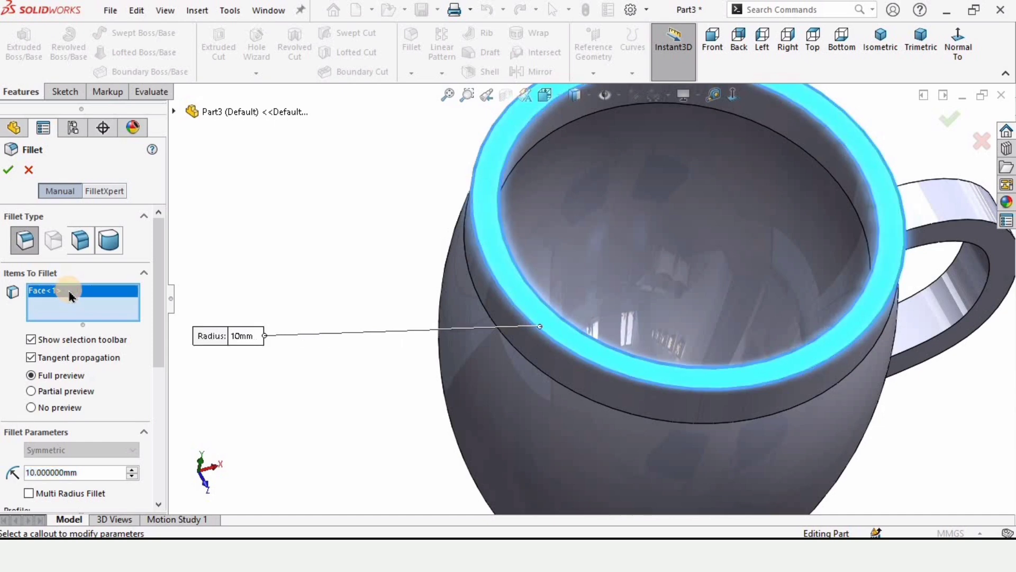
{"action": "left_click", "coordinate": [542, 321]}
{"action": "left_click", "coordinate": [535, 328]}
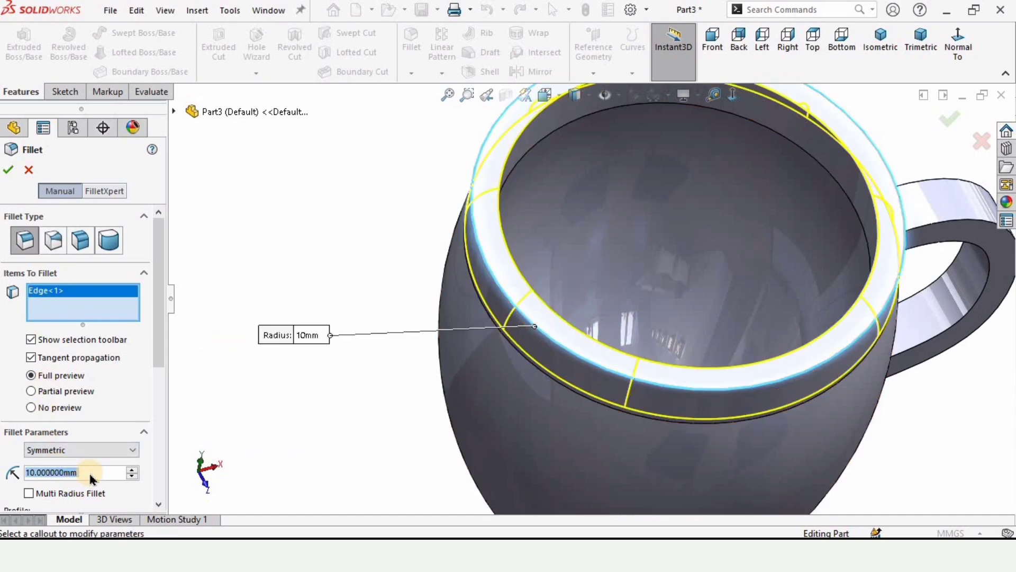
{"action": "type", "text": "5"}
{"action": "key", "text": "Return"}
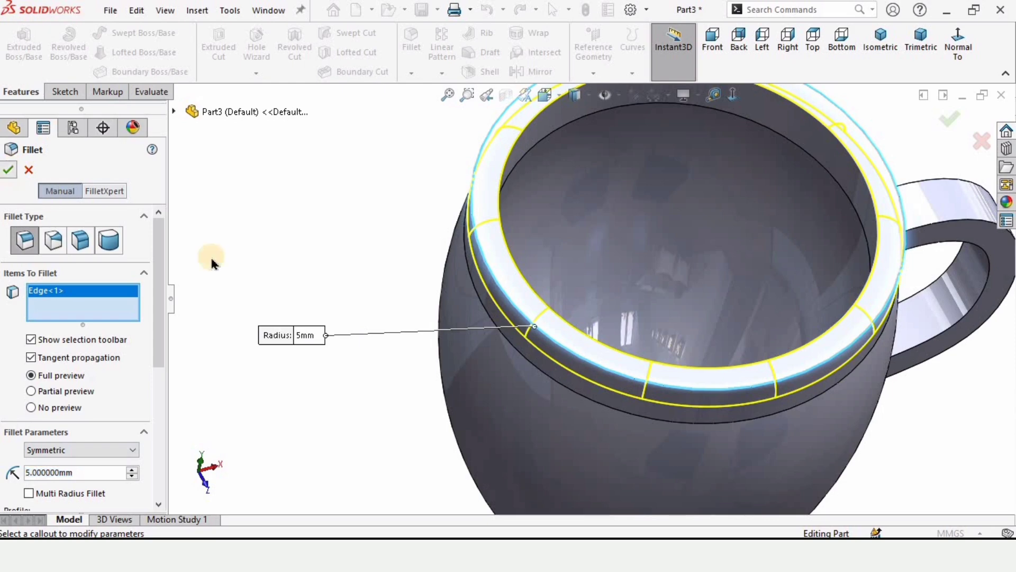
{"action": "middle_click_drag", "start_coordinate": [468, 297], "coordinate": [483, 338]}
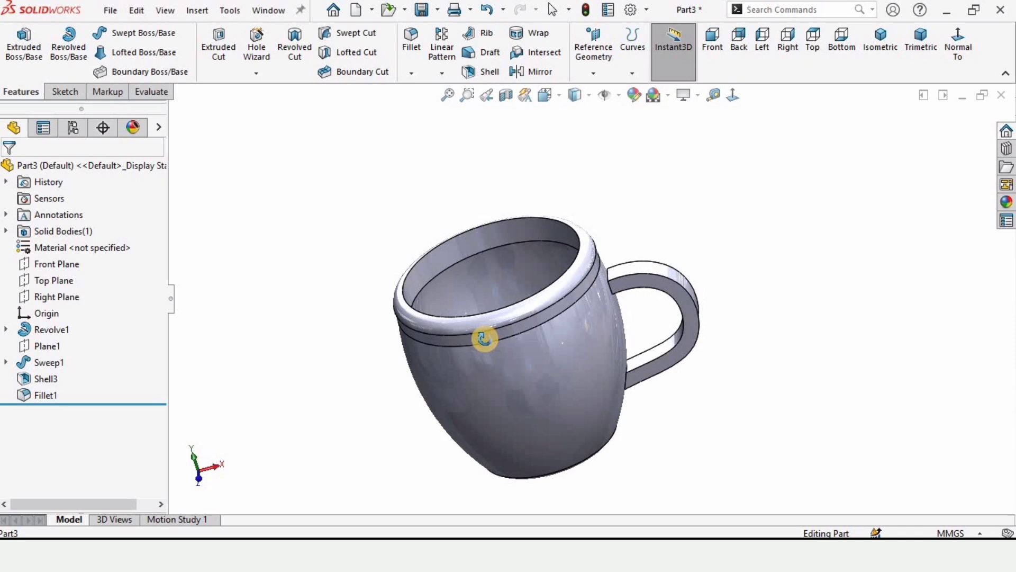
Activate the SOLIDWORKS Simulation add-in.
{"action": "left_click", "coordinate": [647, 10]}
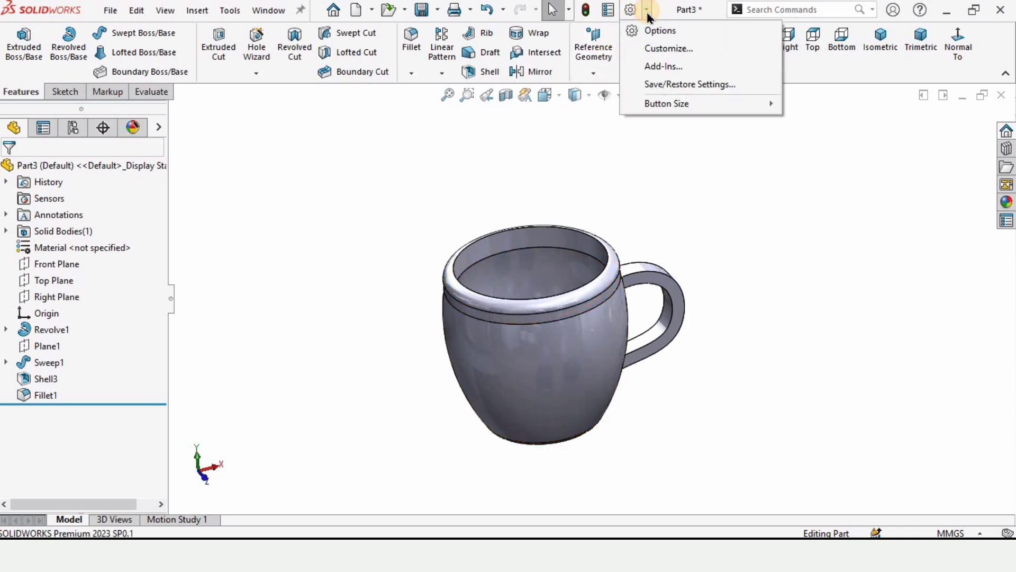
{"action": "left_click", "coordinate": [662, 67]}
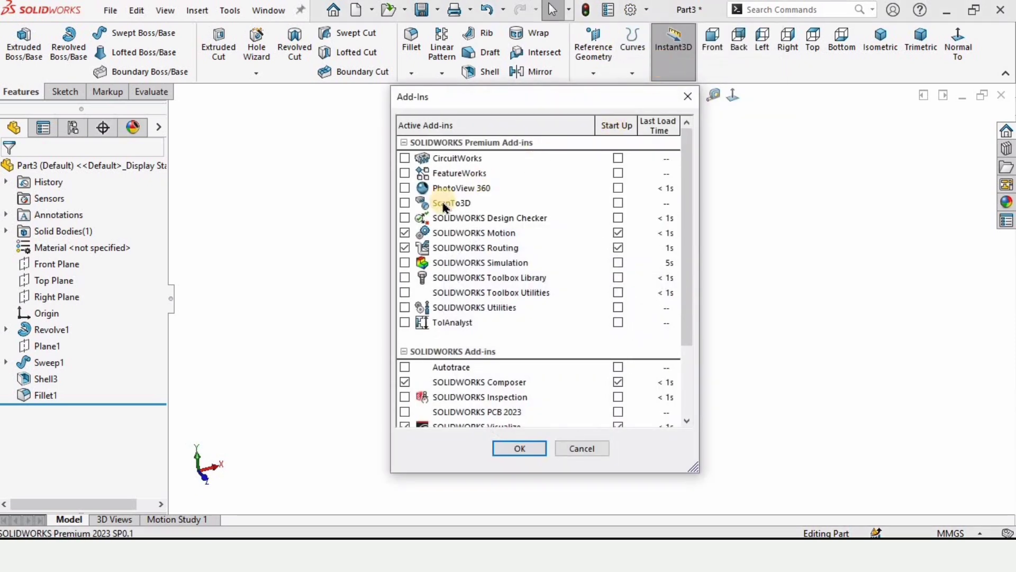
{"action": "left_click", "coordinate": [405, 263]}
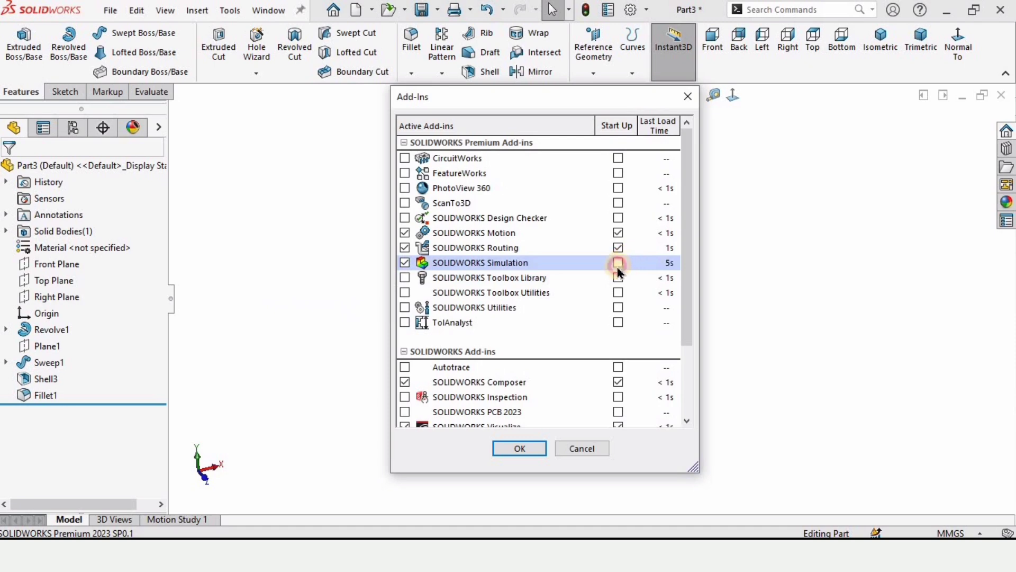
{"action": "left_click", "coordinate": [518, 448]}
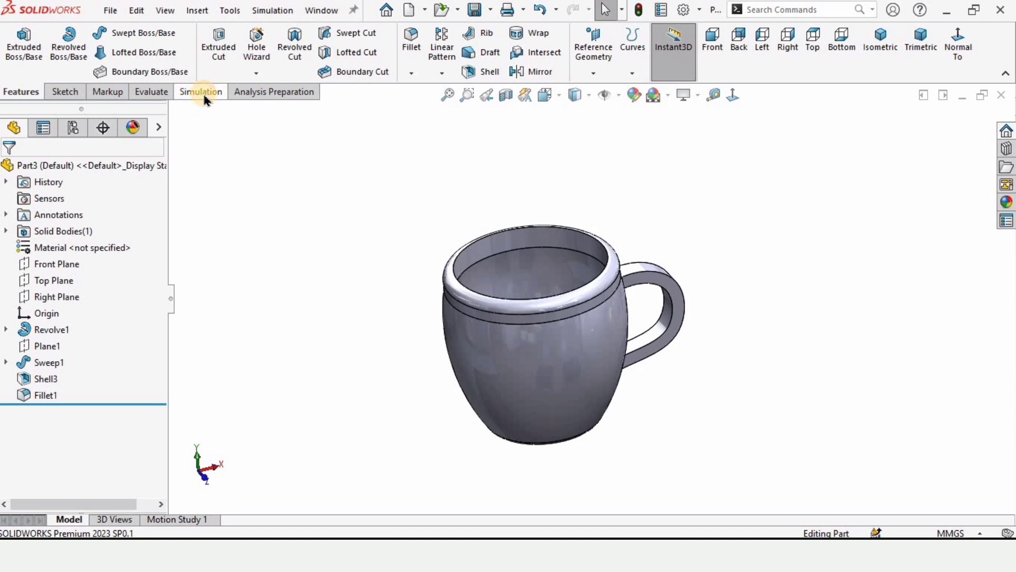
Create a new Drop Test simulation study for the cup and go to that study.
{"action": "left_click", "coordinate": [202, 92]}
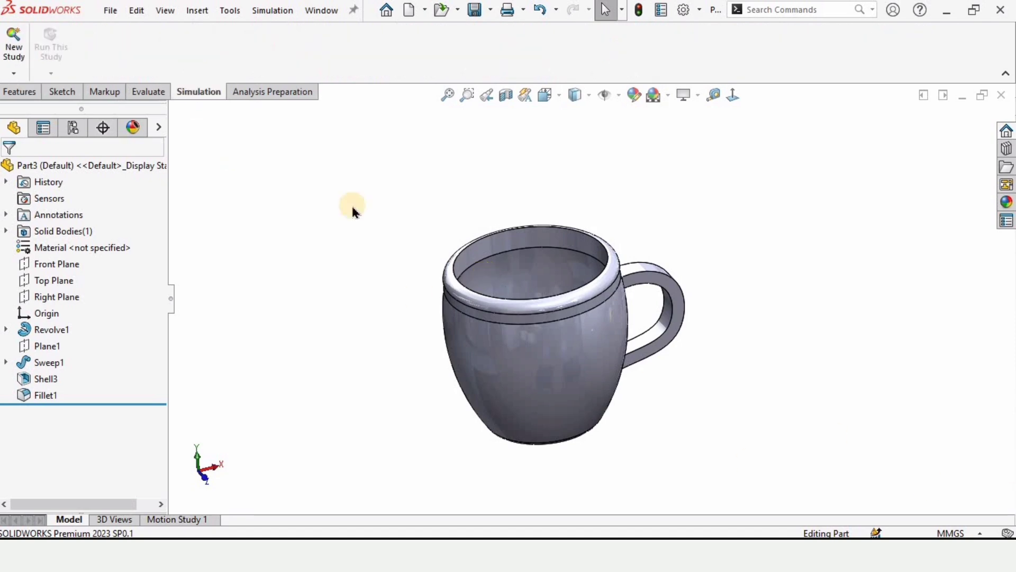
{"action": "left_click", "coordinate": [12, 43]}
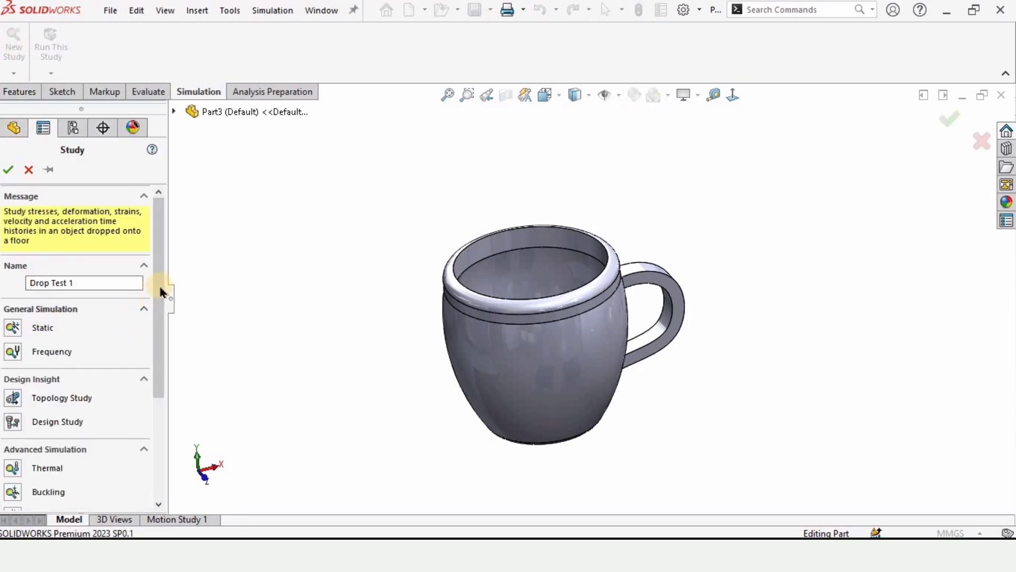
{"action": "scroll", "coordinate": [150, 367], "scroll_direction": "down", "scroll_amount": 5}
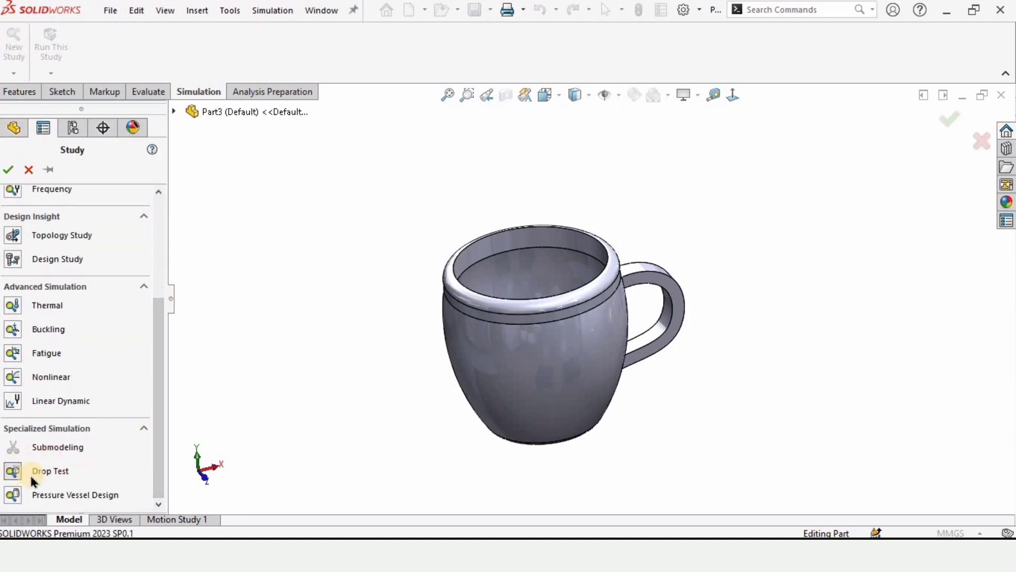
{"action": "left_click", "coordinate": [16, 471]}
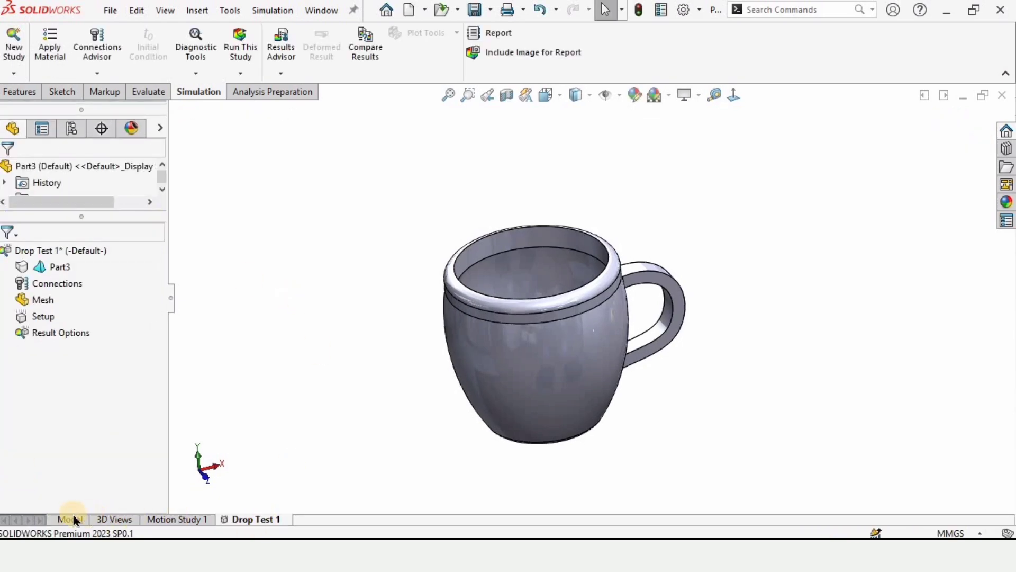
{"action": "left_click", "coordinate": [104, 519]}
{"action": "left_click", "coordinate": [250, 520]}
Assign Ceramic Porcelain from the Other Non-metals materials to the cup in the drop test study.
{"action": "right_click", "coordinate": [58, 268]}
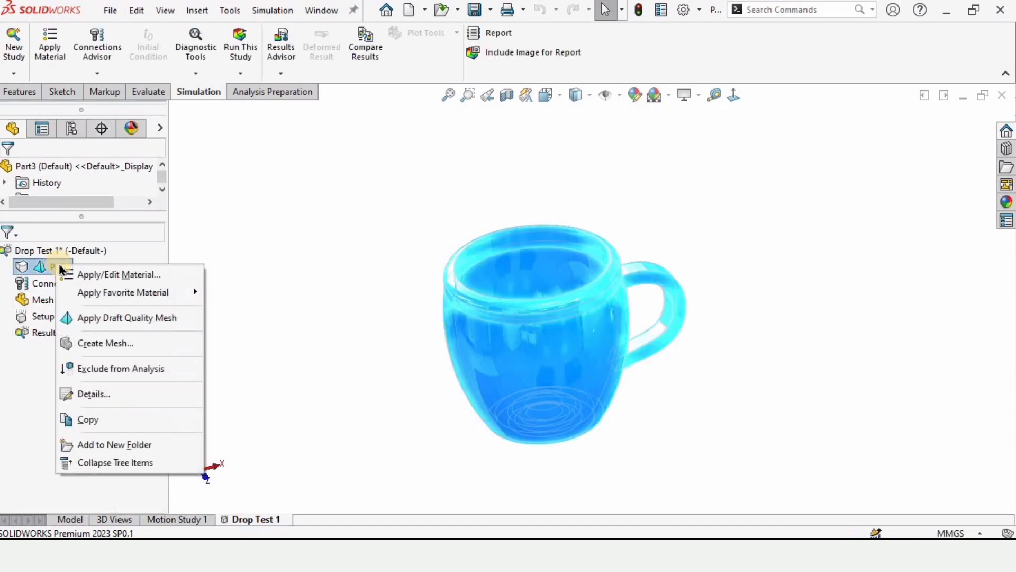
{"action": "left_click", "coordinate": [112, 280]}
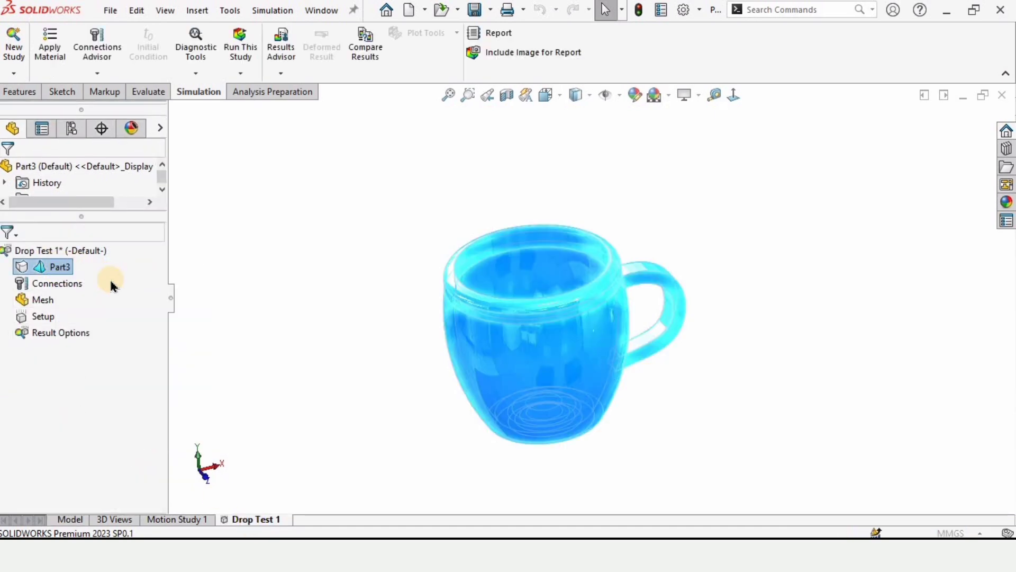
{"action": "scroll", "coordinate": [107, 245], "scroll_direction": "up", "scroll_amount": 1}
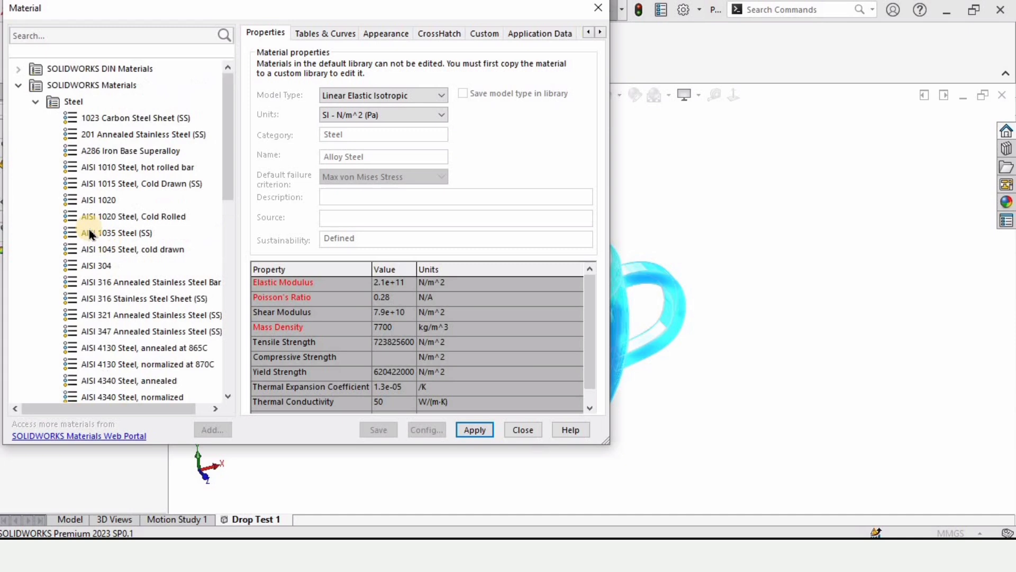
{"action": "left_click", "coordinate": [35, 103]}
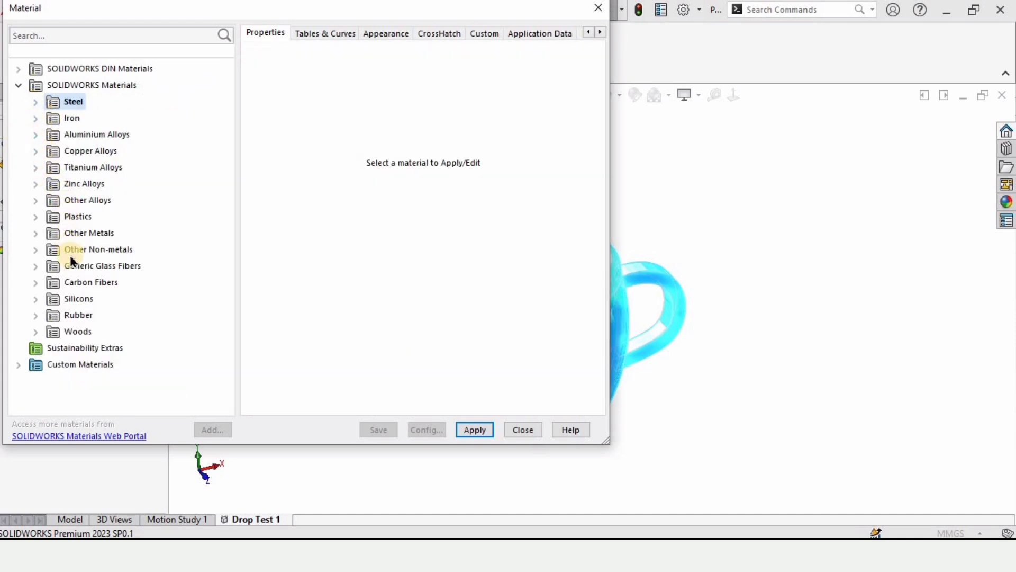
{"action": "left_click", "coordinate": [34, 250]}
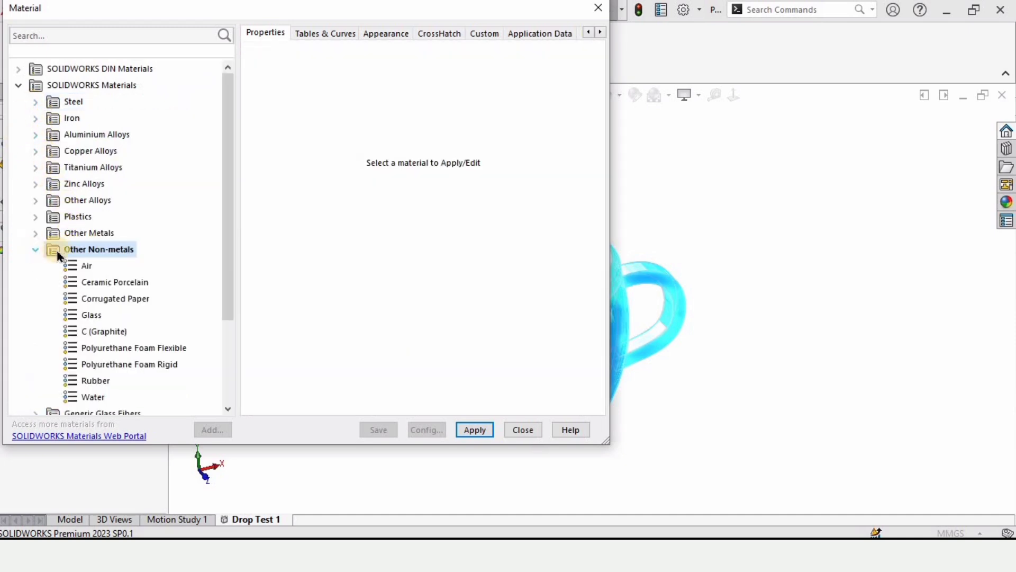
{"action": "left_click", "coordinate": [119, 287]}
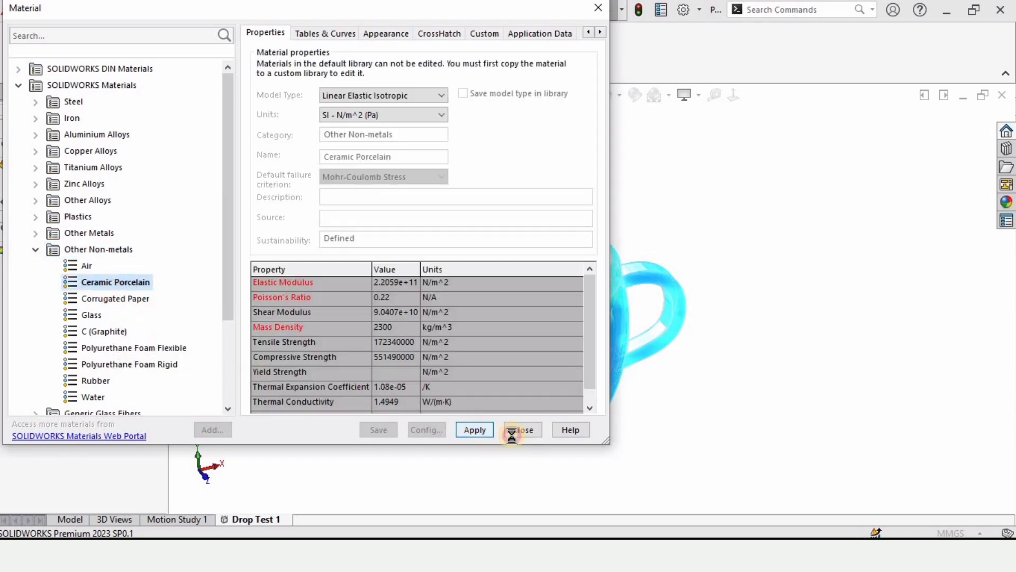
{"action": "left_click", "coordinate": [533, 431]}
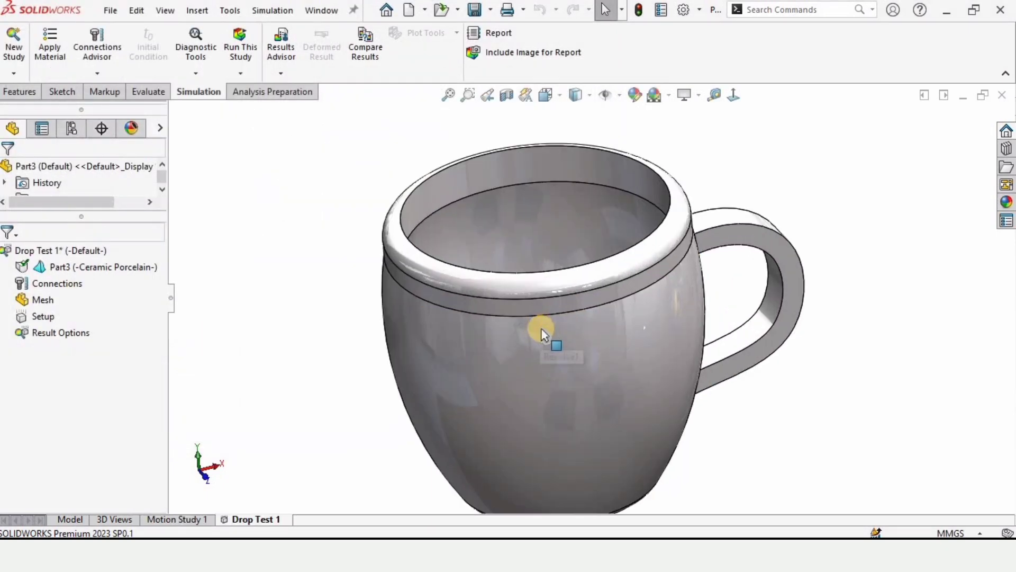
Generate the drop test mesh on the cup with Mesh Parameters enabled.
{"action": "scroll", "coordinate": [544, 333], "scroll_direction": "up", "scroll_amount": 3}
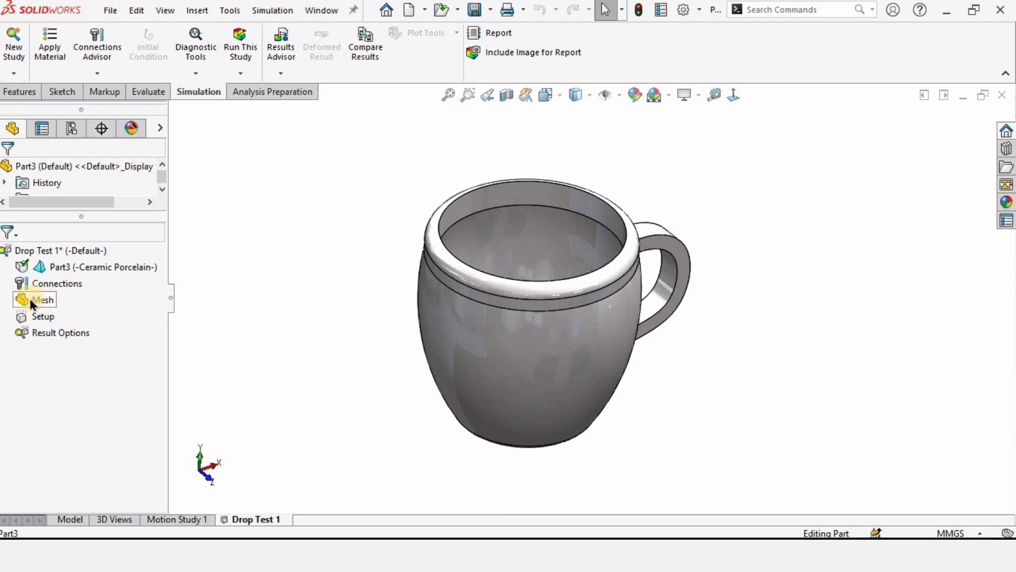
{"action": "right_click", "coordinate": [32, 303]}
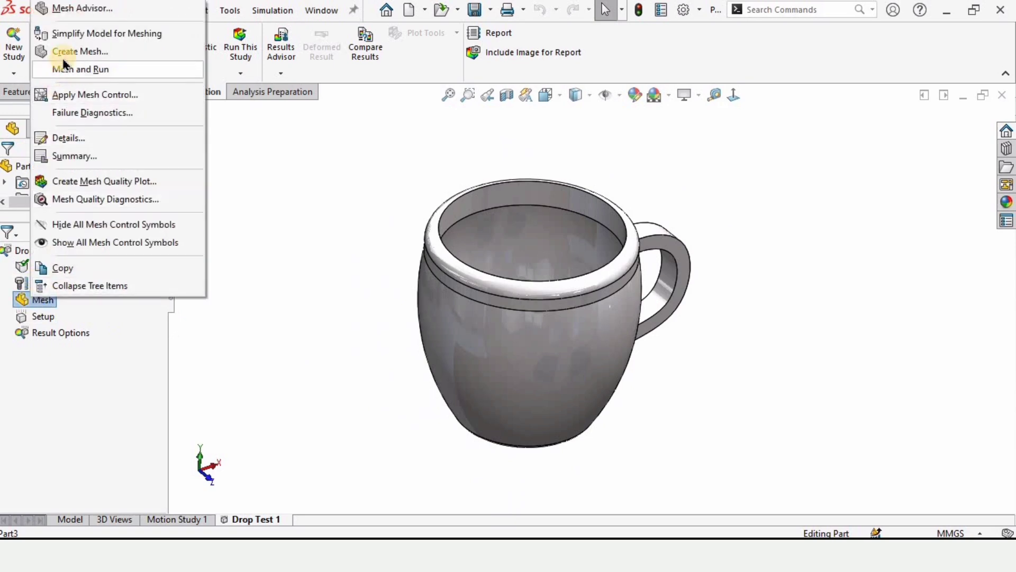
{"action": "left_click", "coordinate": [80, 51]}
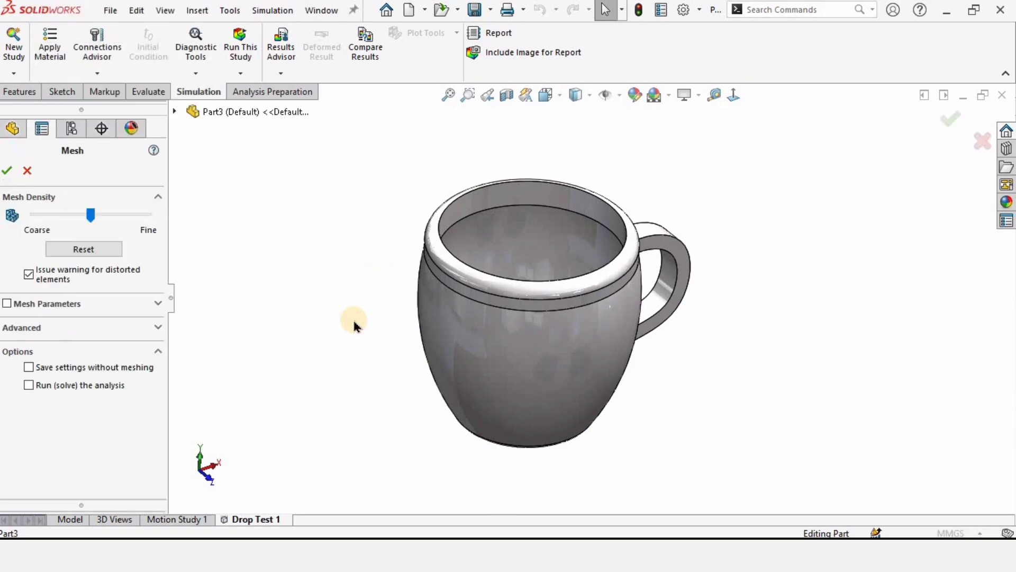
{"action": "left_click", "coordinate": [7, 303]}
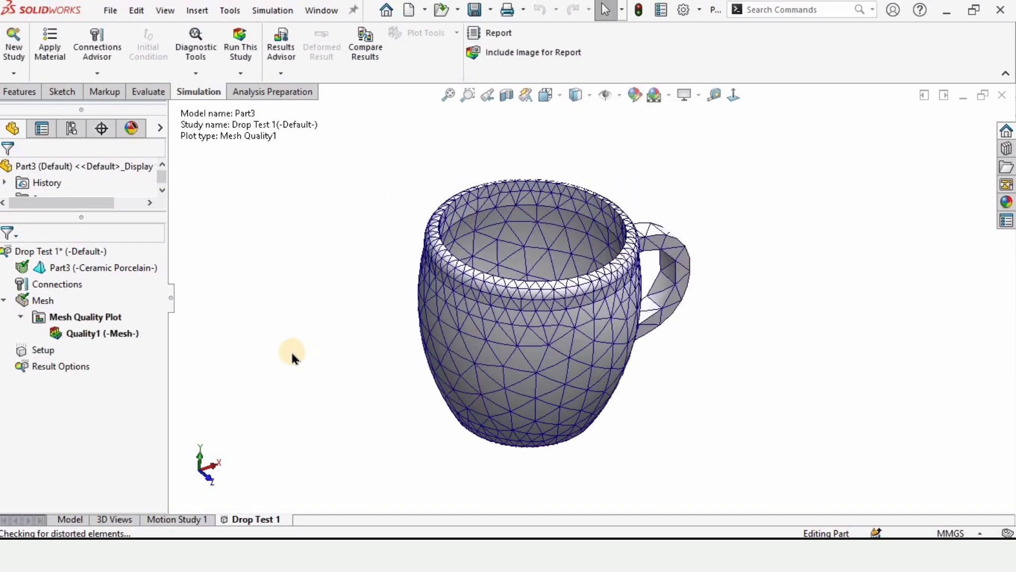
Define the drop test setup with a drop height of 2500 mm measured from the centroid.
{"action": "right_click", "coordinate": [41, 352]}
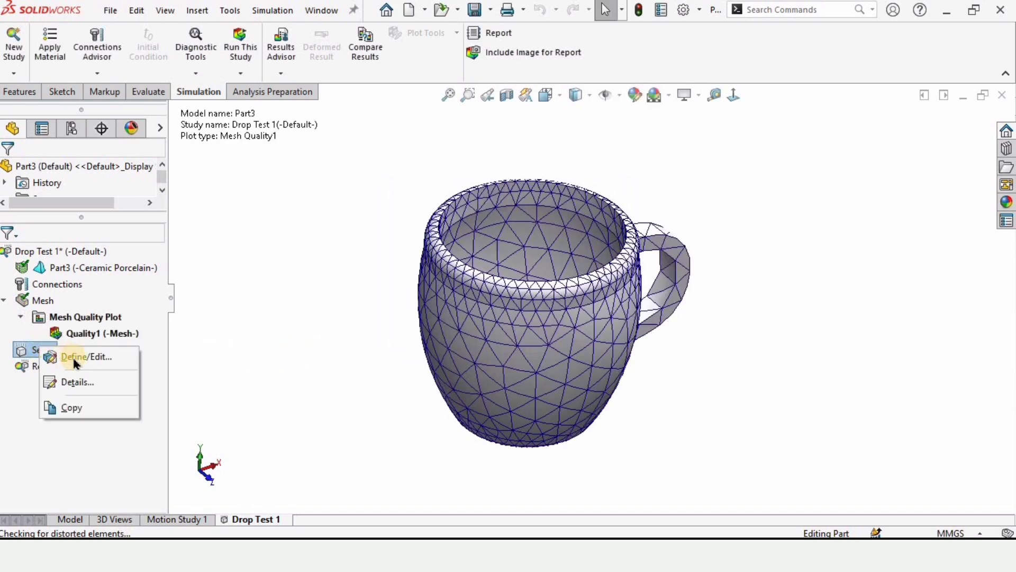
{"action": "left_click", "coordinate": [70, 357]}
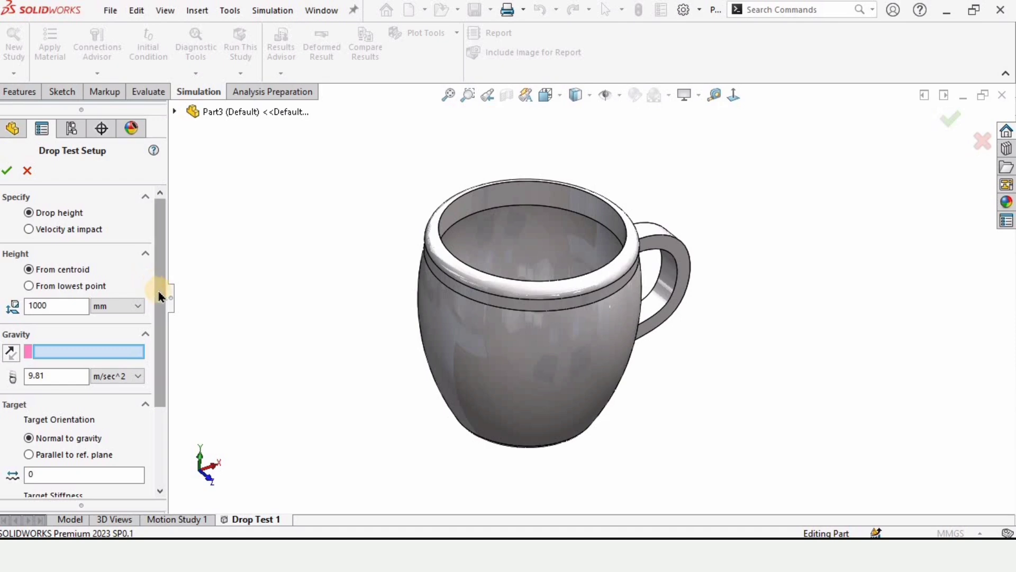
{"action": "left_click", "coordinate": [29, 212]}
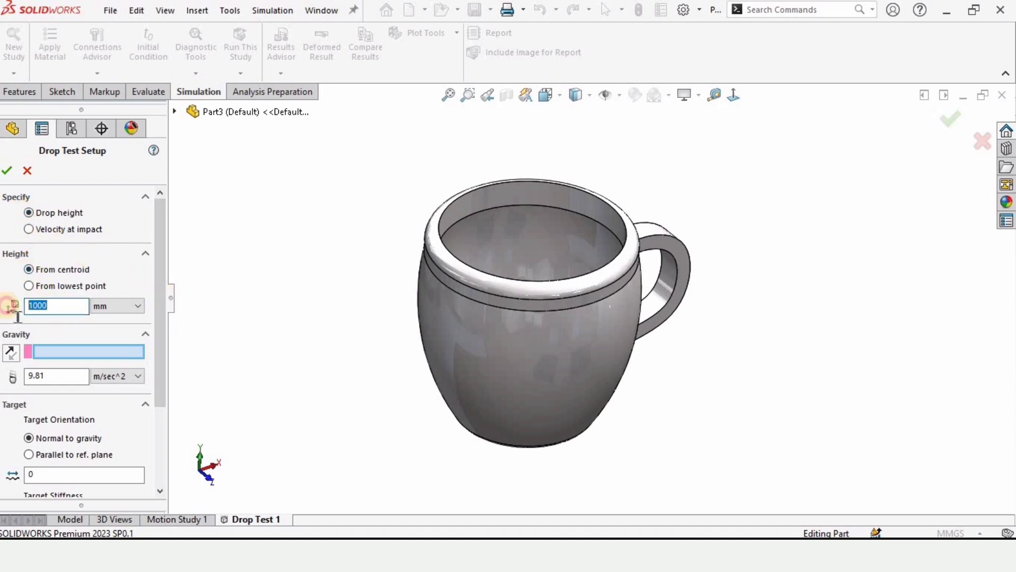
{"action": "type", "text": "25"}
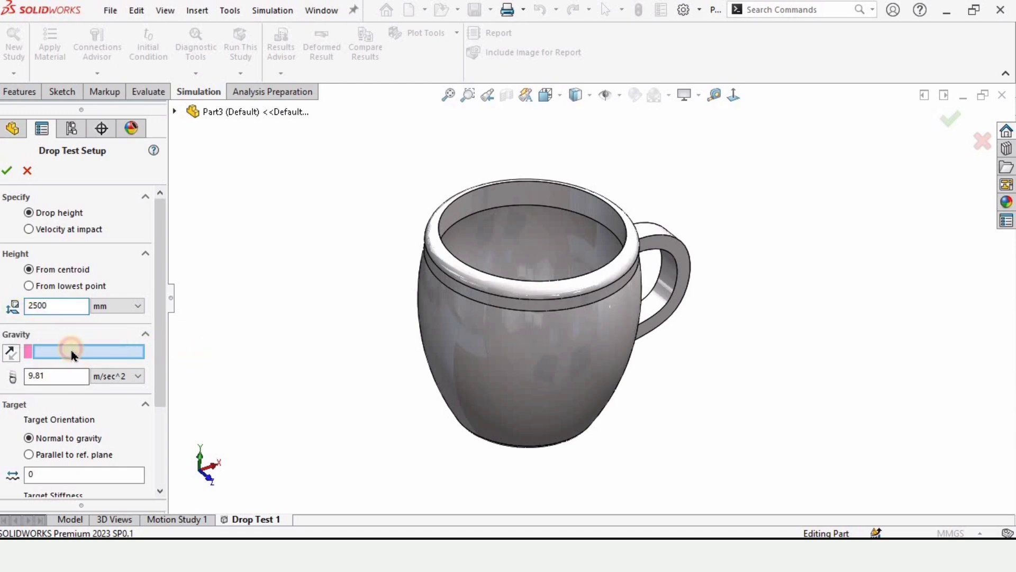
Use the Right Plane as the gravity reference in the drop test setup and run the study.
{"action": "left_click", "coordinate": [174, 112]}
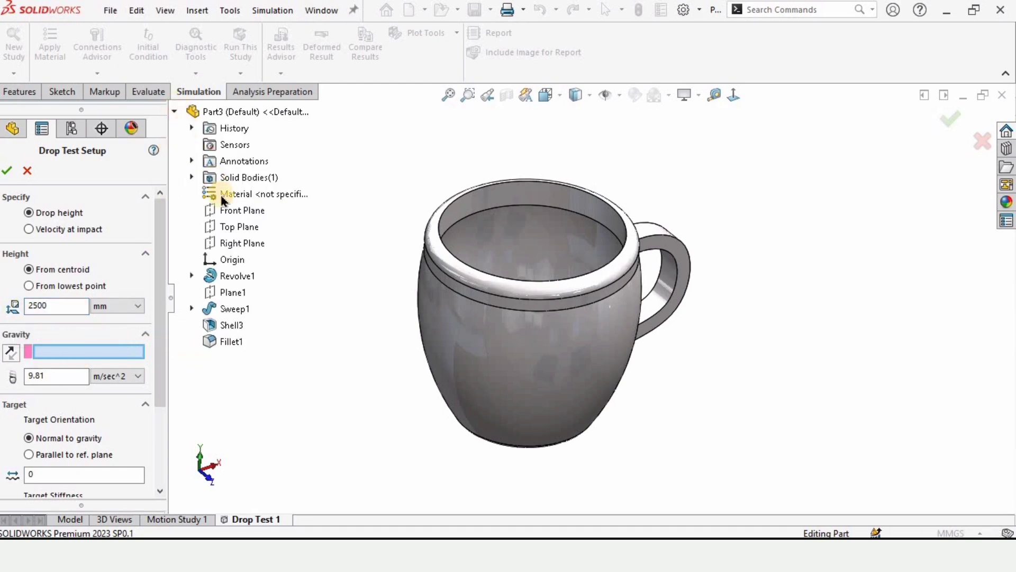
{"action": "left_click", "coordinate": [233, 245]}
{"action": "middle_click_drag", "start_coordinate": [483, 356], "coordinate": [521, 205]}
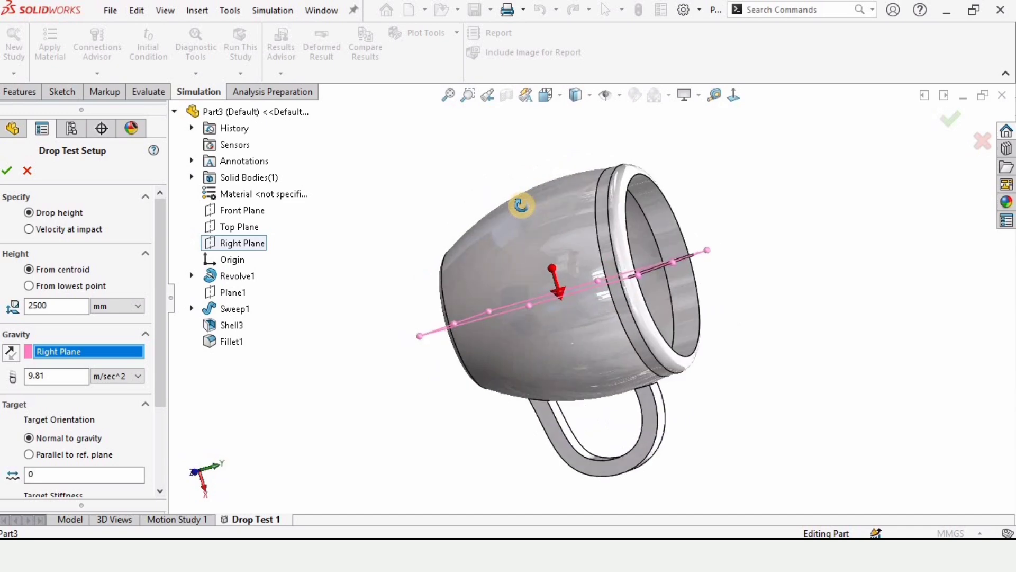
{"action": "middle_click_drag", "start_coordinate": [538, 291], "coordinate": [635, 291]}
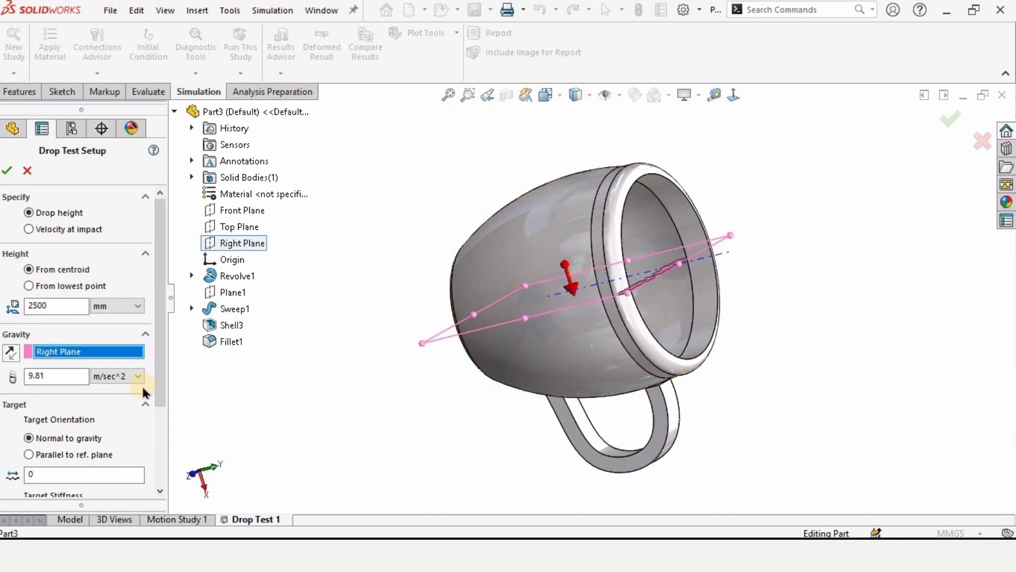
{"action": "scroll", "coordinate": [154, 386], "scroll_direction": "down", "scroll_amount": 4}
{"action": "scroll", "coordinate": [150, 313], "scroll_direction": "up", "scroll_amount": 4}
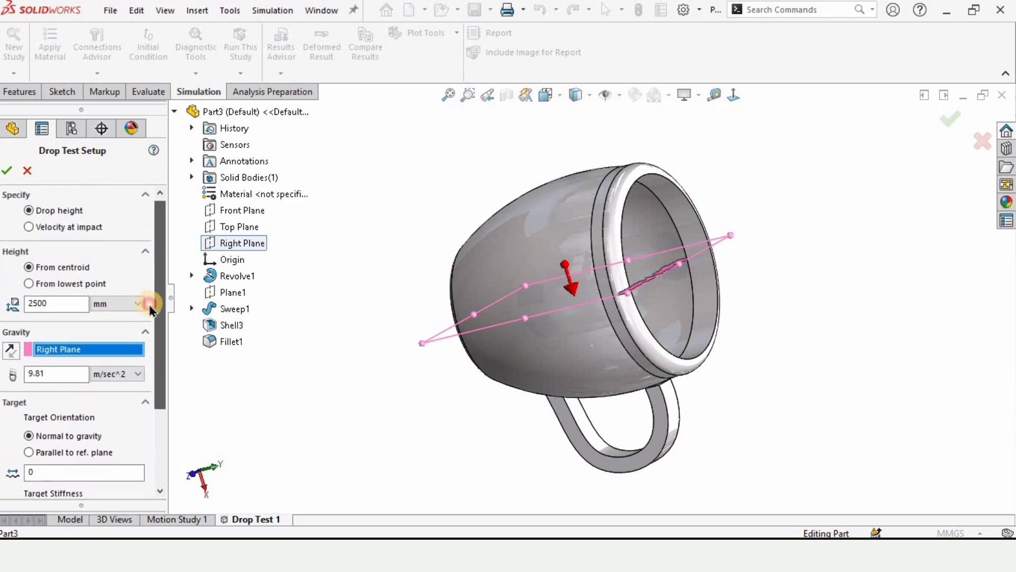
{"action": "left_click", "coordinate": [9, 169]}
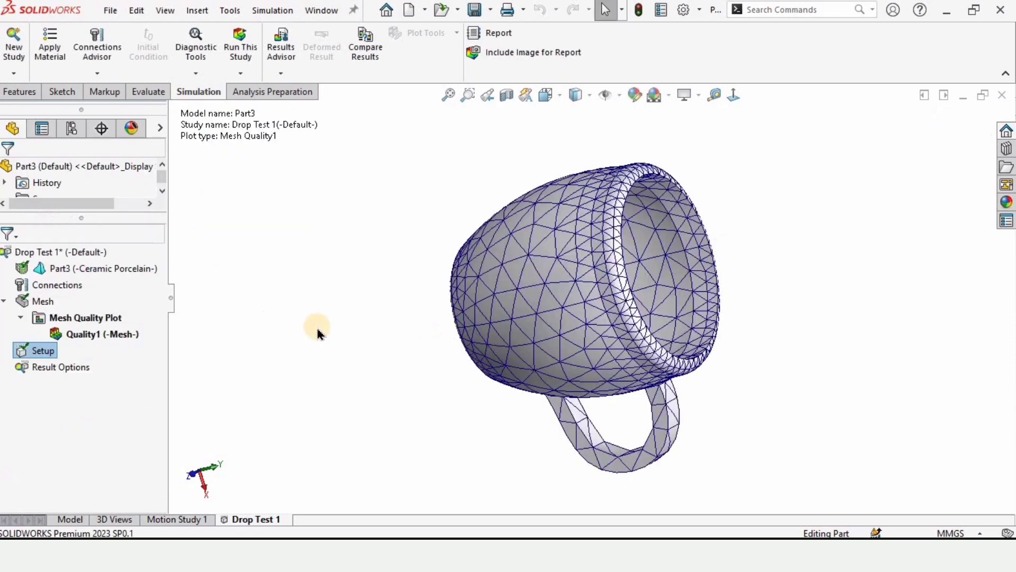
{"action": "left_click", "coordinate": [251, 45]}
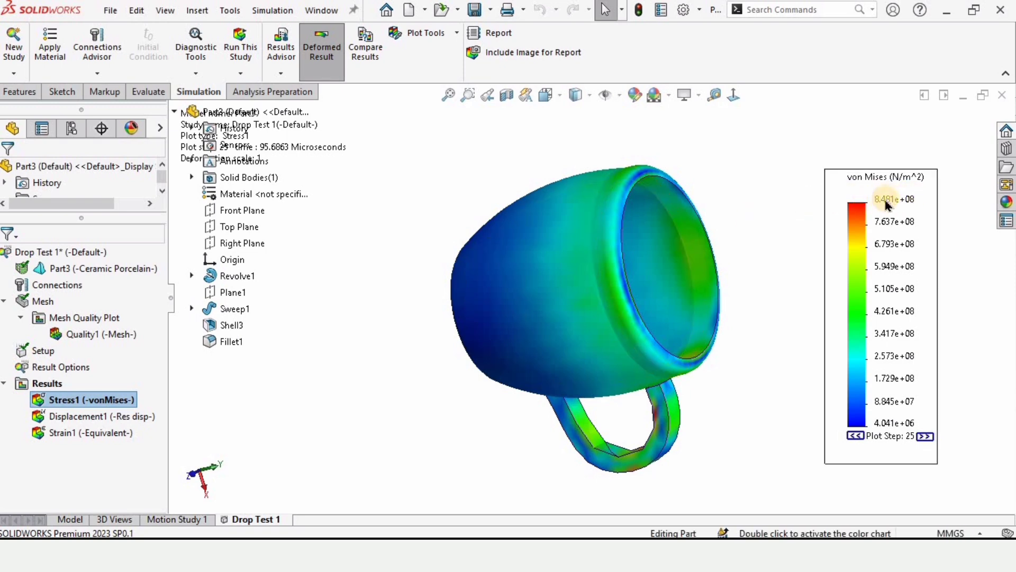
Enable the minimum and maximum annotations on the von Mises stress plot.
{"action": "right_click", "coordinate": [103, 401]}
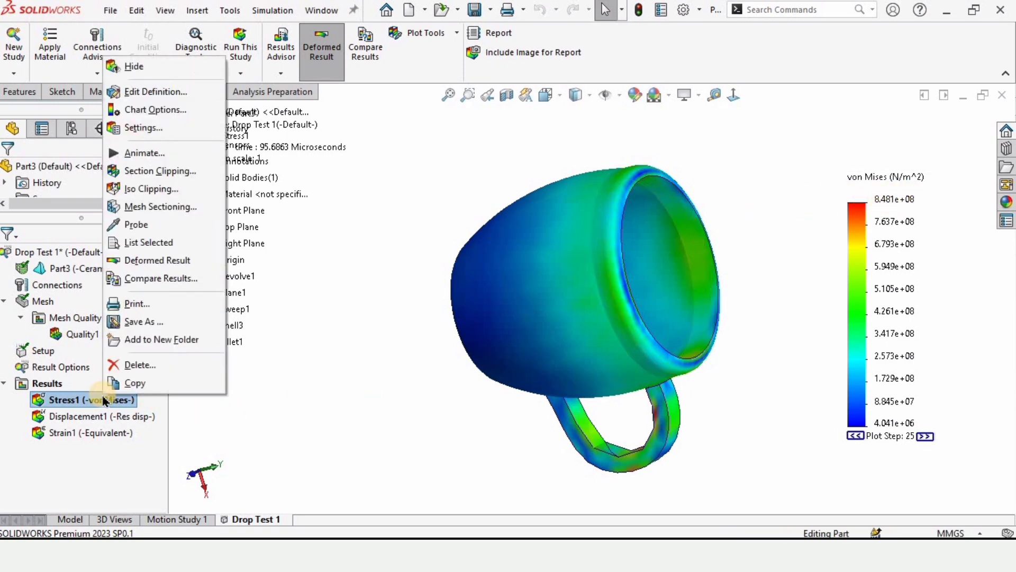
{"action": "left_click", "coordinate": [151, 91]}
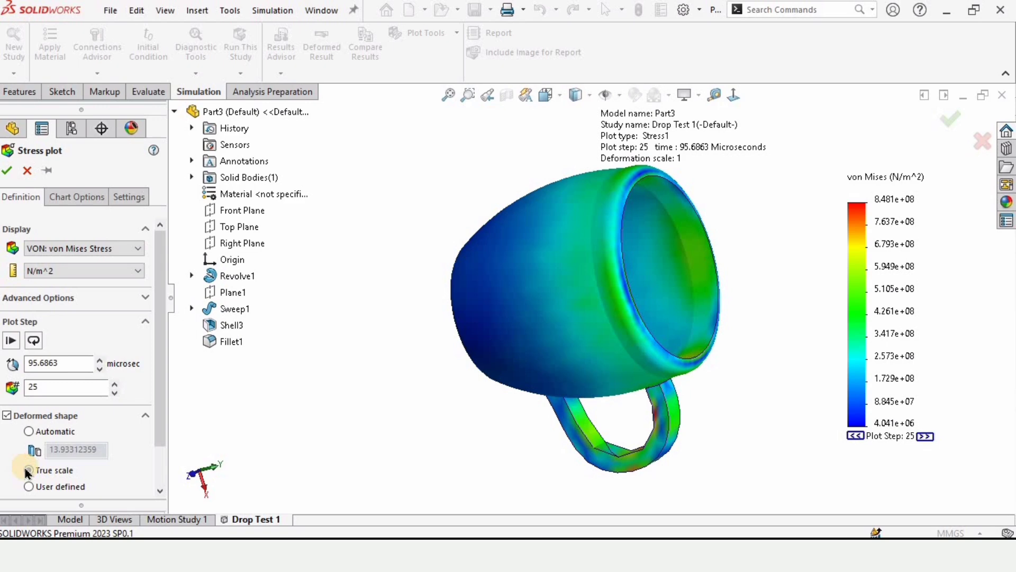
{"action": "left_click", "coordinate": [80, 197]}
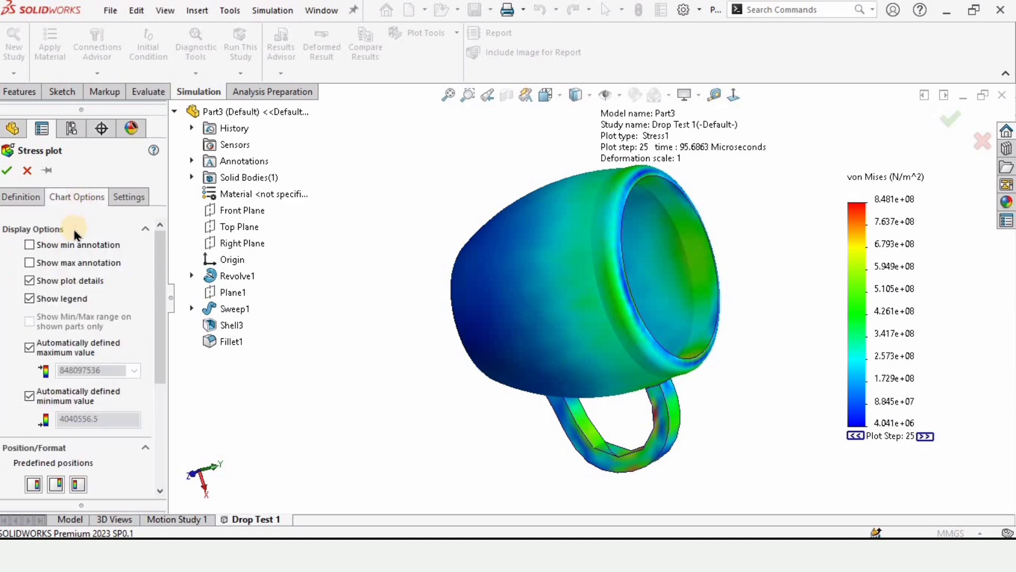
{"action": "left_click", "coordinate": [31, 245]}
{"action": "left_click", "coordinate": [30, 263]}
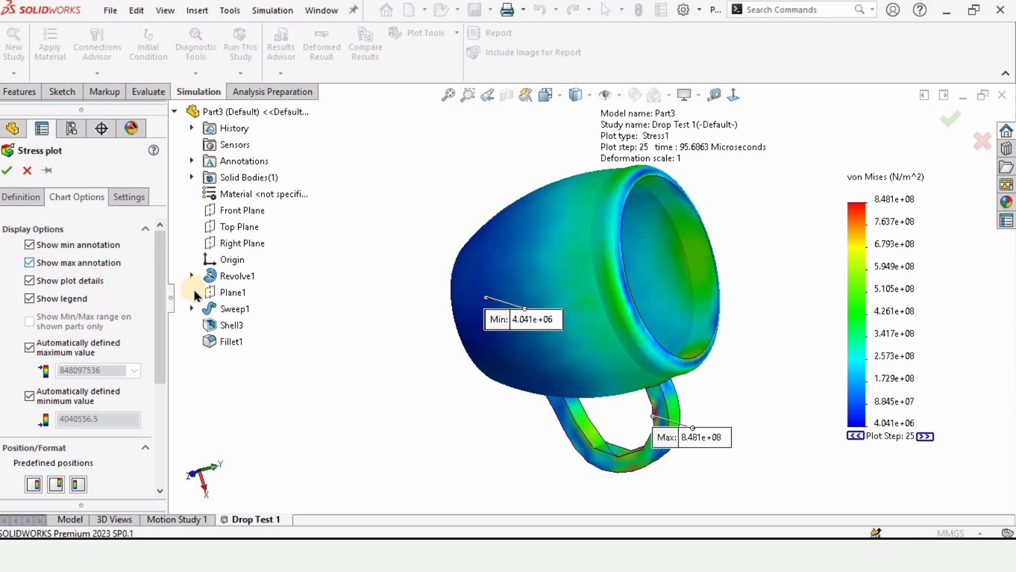
{"action": "middle_click_drag", "start_coordinate": [480, 345], "coordinate": [429, 360]}
Set the stress plot's number format to floating.
{"action": "left_click_drag", "start_coordinate": [159, 349], "coordinate": [163, 451]}
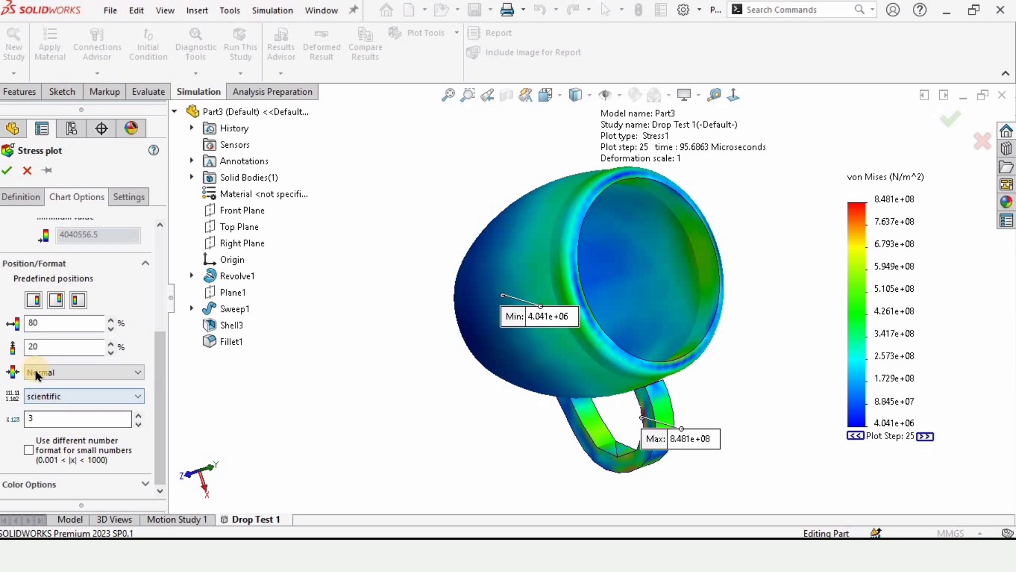
{"action": "left_click", "coordinate": [75, 397]}
{"action": "left_click", "coordinate": [47, 411]}
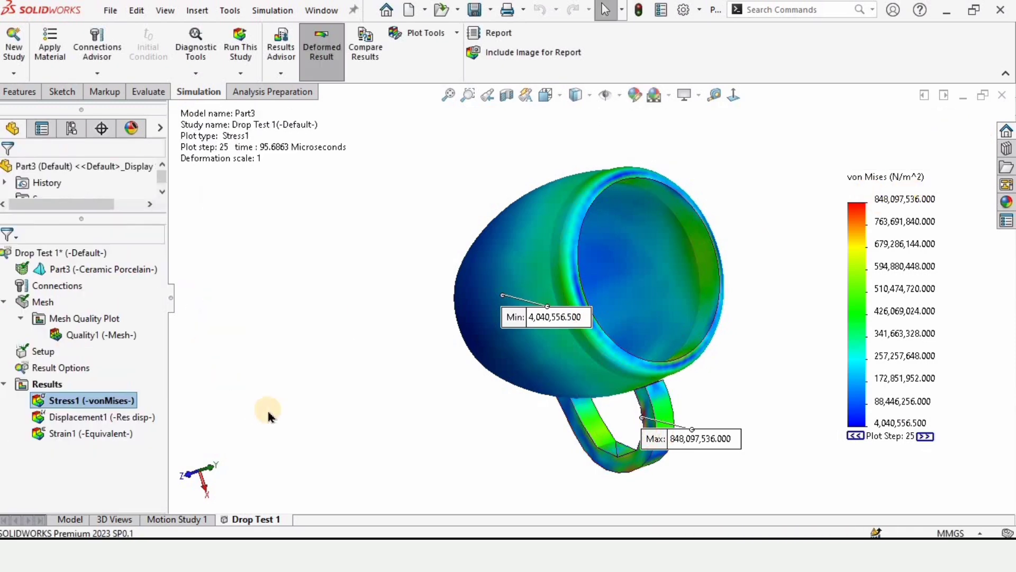
Show the resultant displacement plot and enable its minimum and maximum annotations.
{"action": "right_click", "coordinate": [108, 418]}
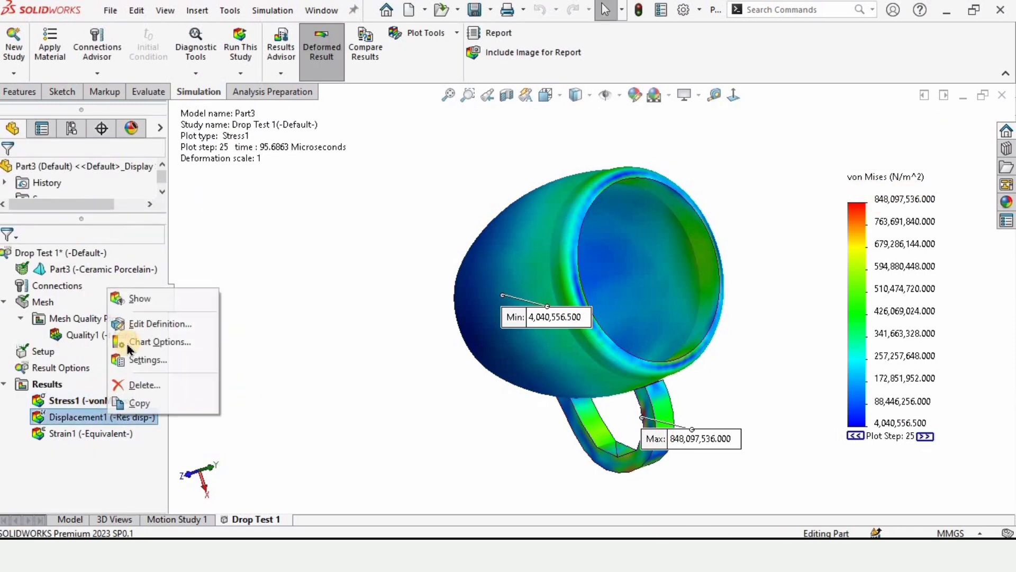
{"action": "left_click", "coordinate": [139, 299]}
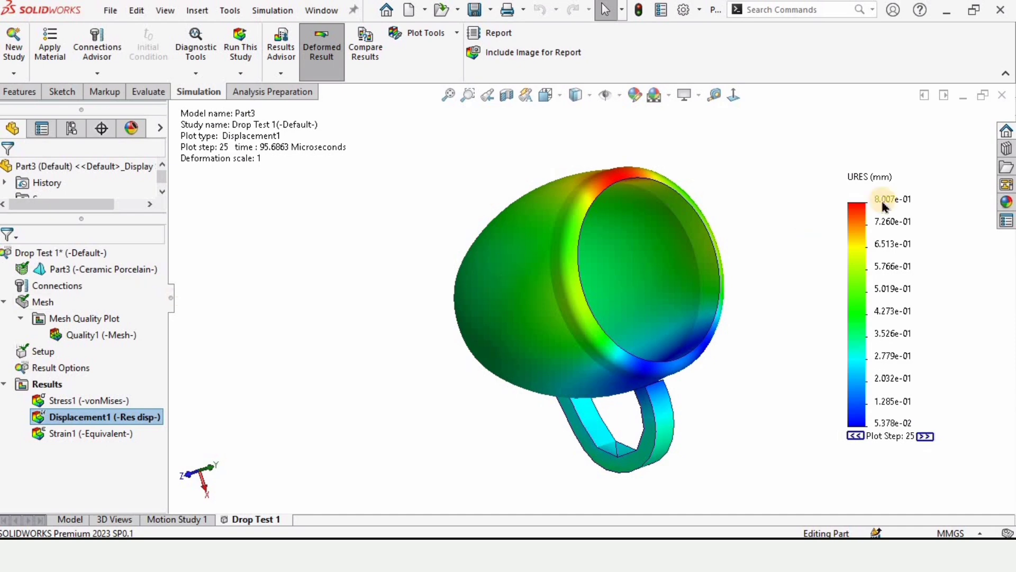
{"action": "right_click", "coordinate": [93, 419]}
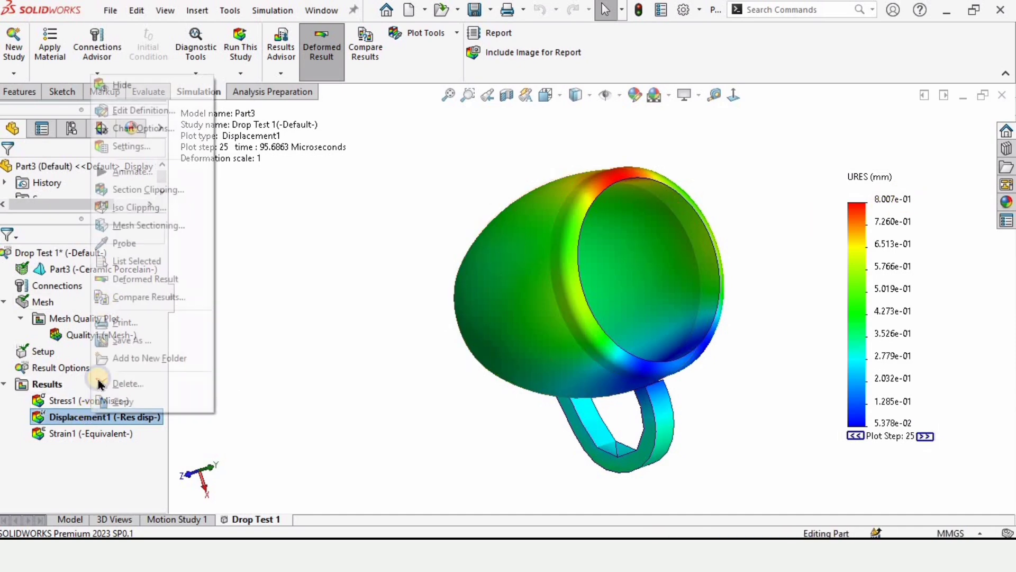
{"action": "left_click", "coordinate": [132, 111]}
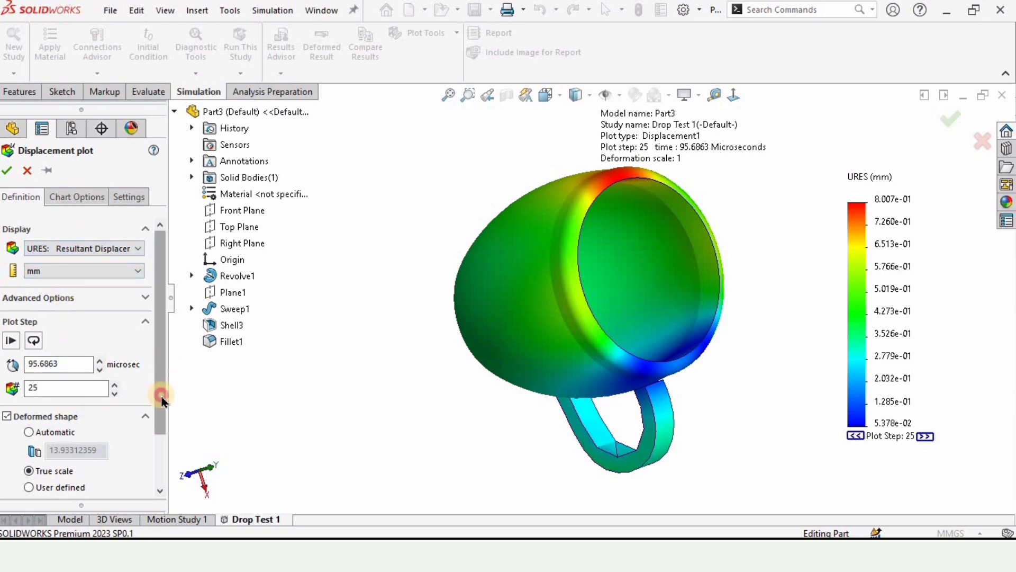
{"action": "scroll", "coordinate": [158, 392], "scroll_direction": "down", "scroll_amount": 2}
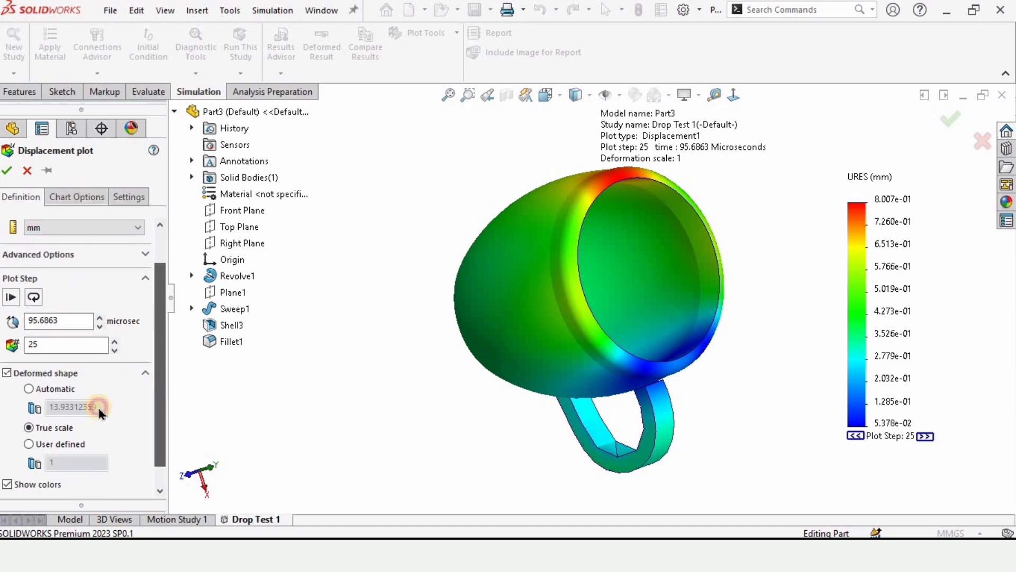
{"action": "left_click", "coordinate": [86, 195]}
{"action": "left_click", "coordinate": [30, 246]}
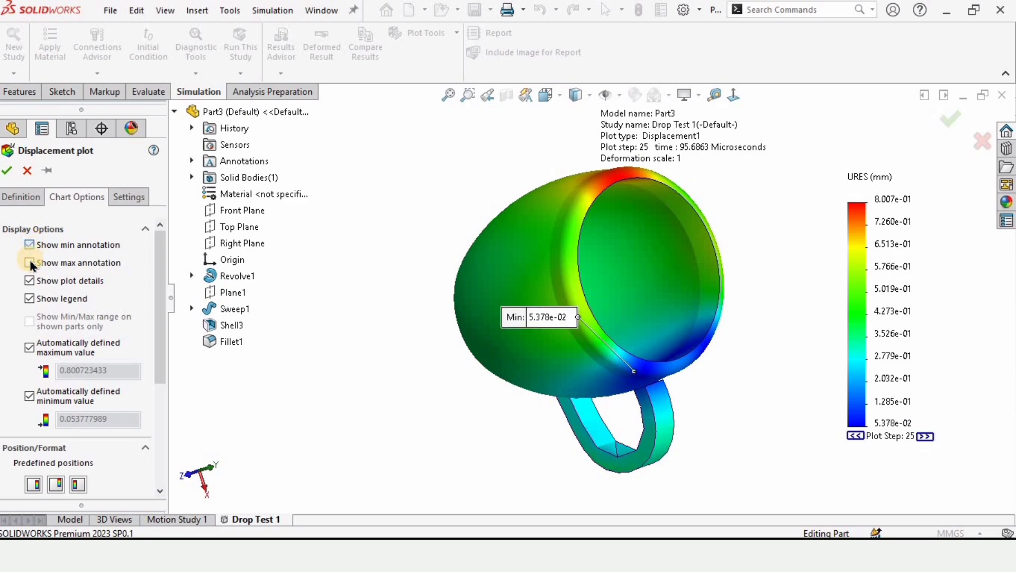
{"action": "left_click", "coordinate": [30, 262]}
{"action": "mouse_move", "coordinate": [587, 299]}
{"action": "middle_mouse_down"}
{"action": "mouse_move", "coordinate": [601, 297]}
{"action": "mouse_move", "coordinate": [617, 193]}
{"action": "mouse_move", "coordinate": [598, 174]}
{"action": "middle_mouse_up"}
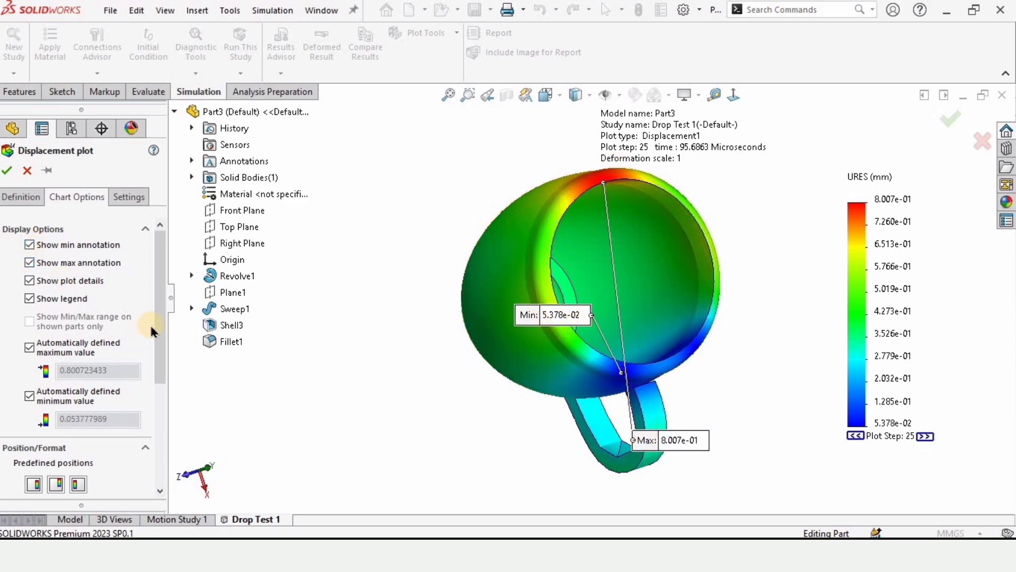
Set the displacement plot's number format to floating.
{"action": "left_click_drag", "start_coordinate": [160, 363], "coordinate": [159, 463]}
{"action": "left_click", "coordinate": [61, 398]}
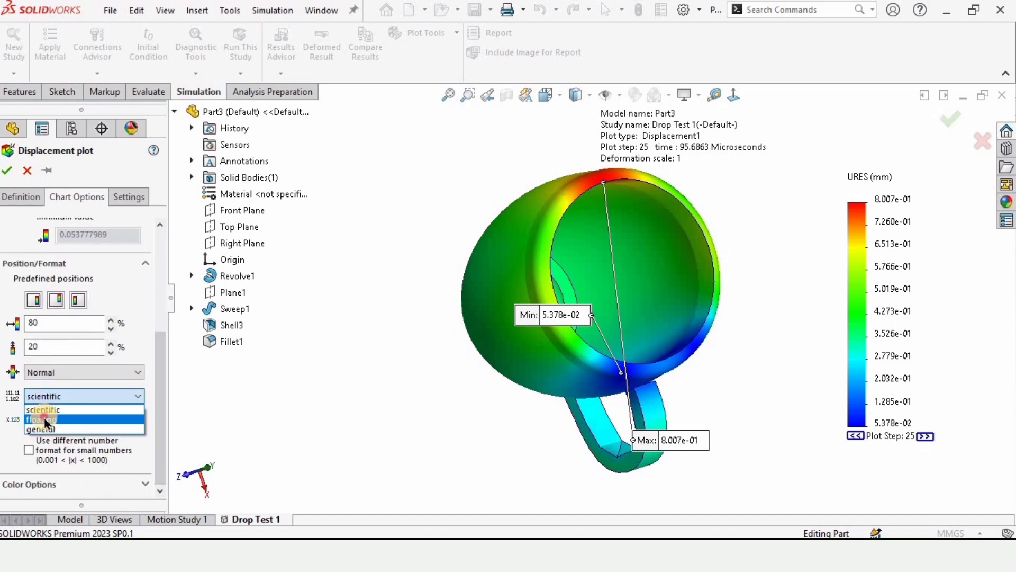
{"action": "left_click", "coordinate": [33, 418]}
{"action": "key", "text": "Return"}
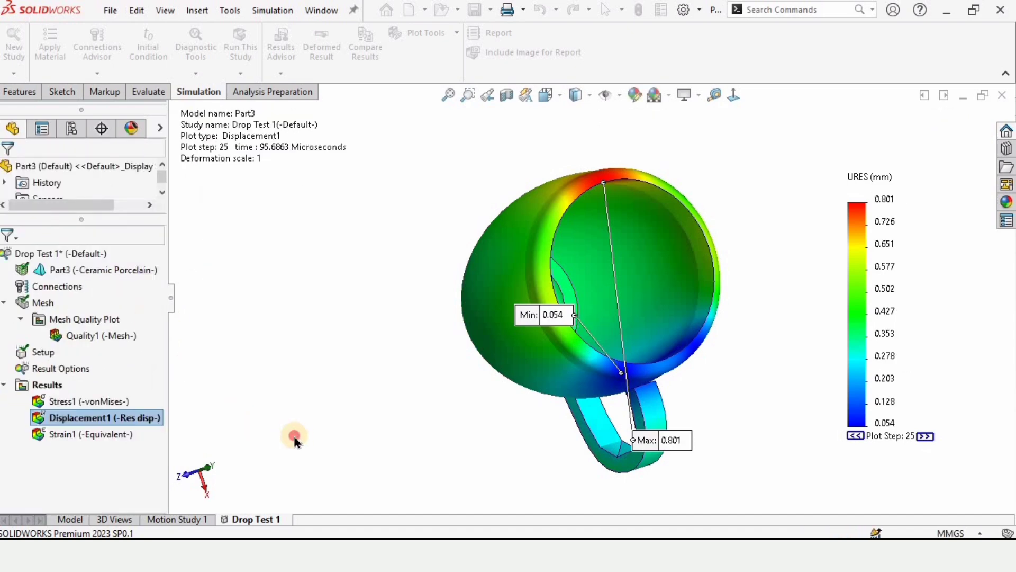
Play the displacement plot's animation and examine the displacement around the cup's rim against the legend.
{"action": "left_click", "coordinate": [82, 435]}
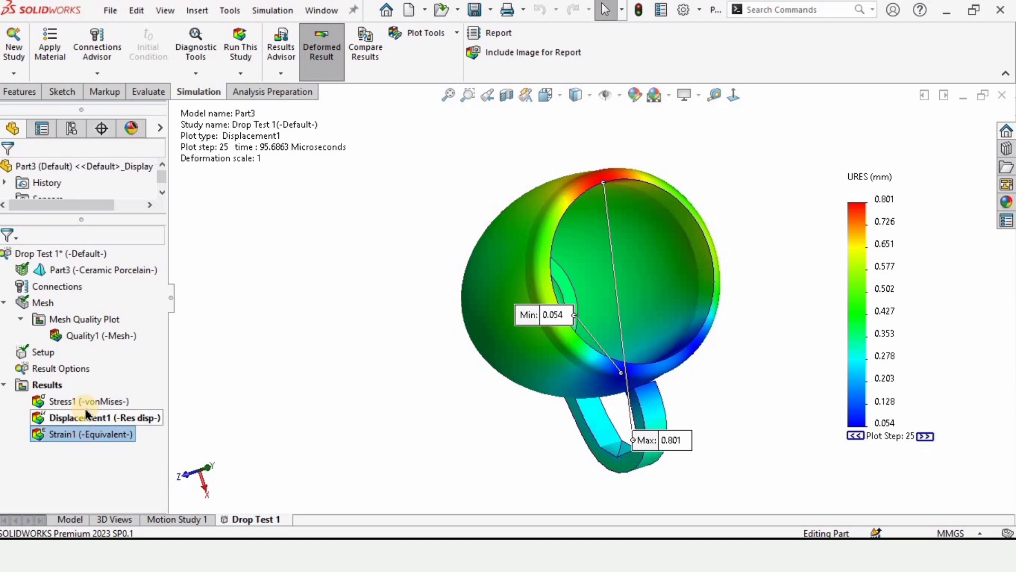
{"action": "right_click", "coordinate": [83, 419]}
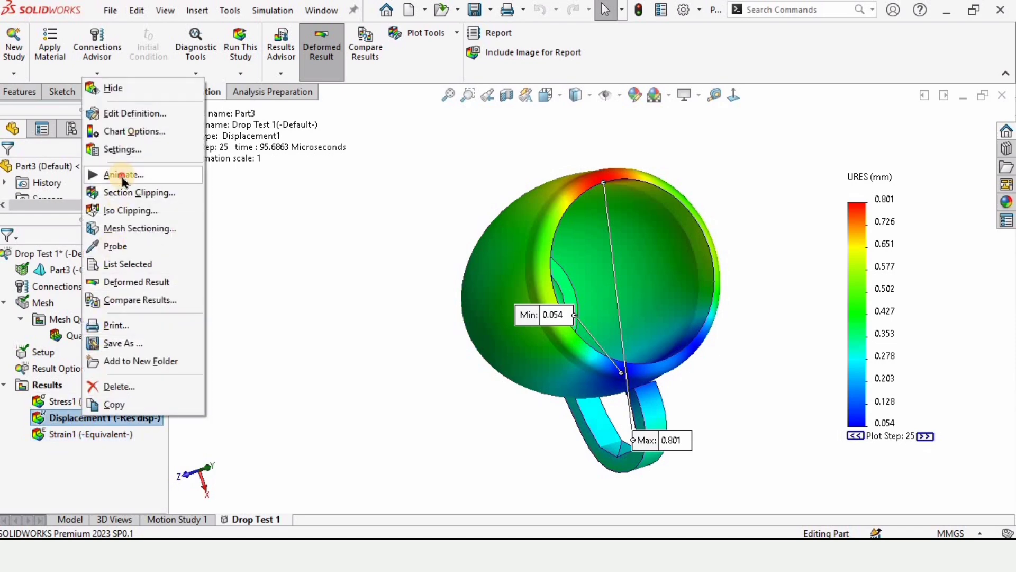
{"action": "left_click", "coordinate": [122, 178]}
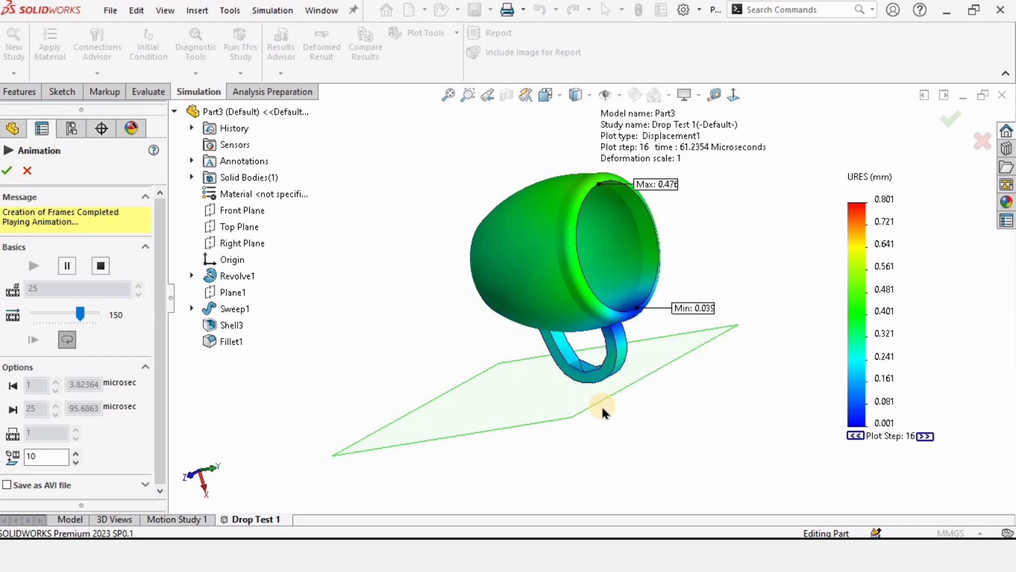
{"action": "left_click", "coordinate": [7, 170]}
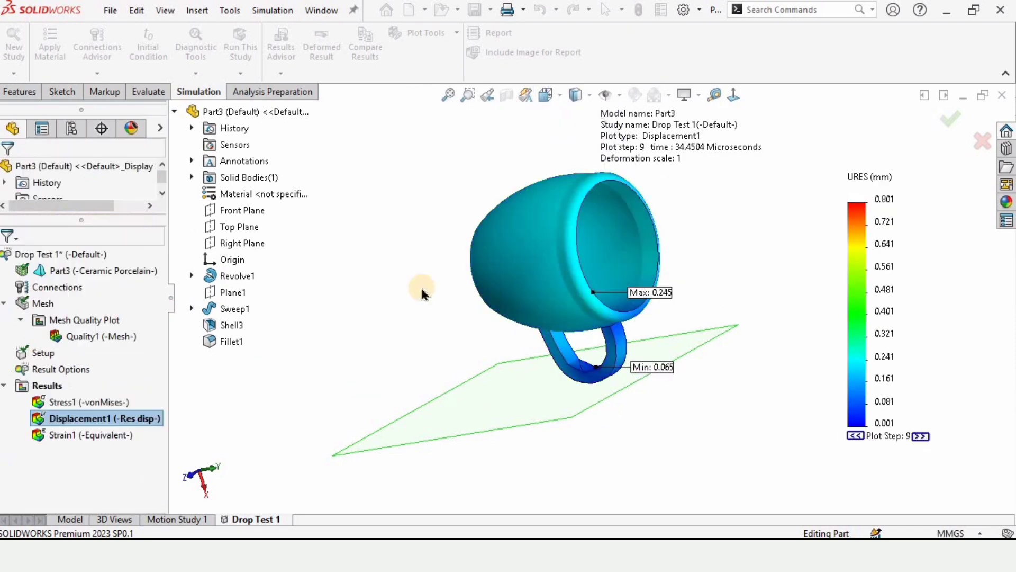
{"action": "scroll", "coordinate": [608, 226], "scroll_direction": "down", "scroll_amount": 5}
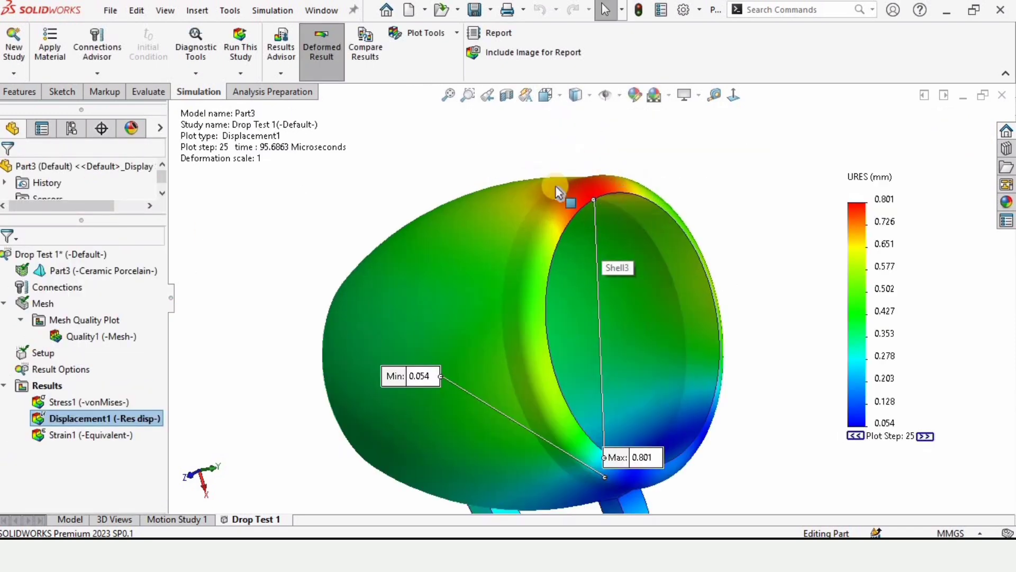
{"action": "middle_click_drag", "start_coordinate": [576, 216], "coordinate": [547, 223]}
{"action": "left_click", "coordinate": [885, 206]}
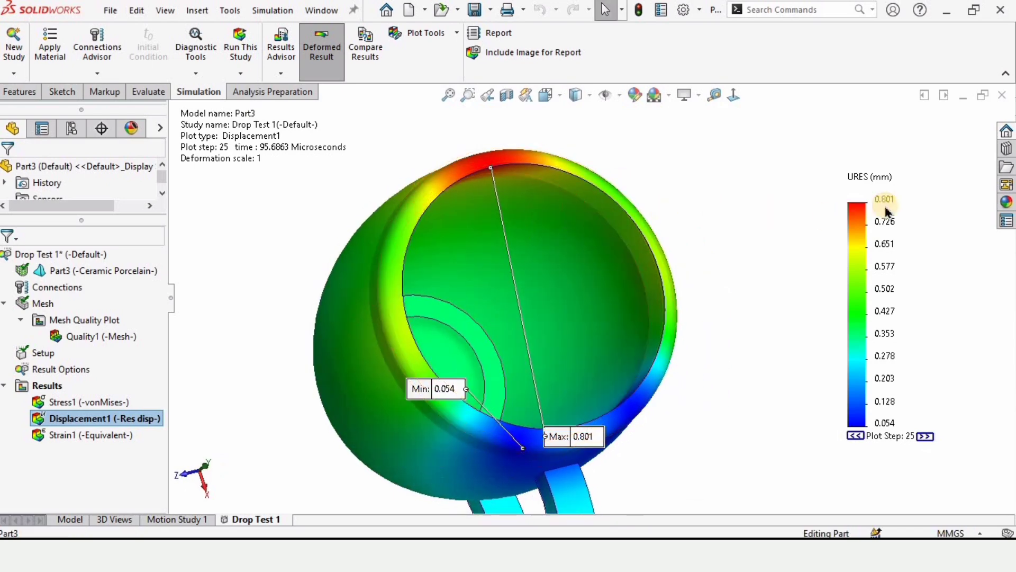